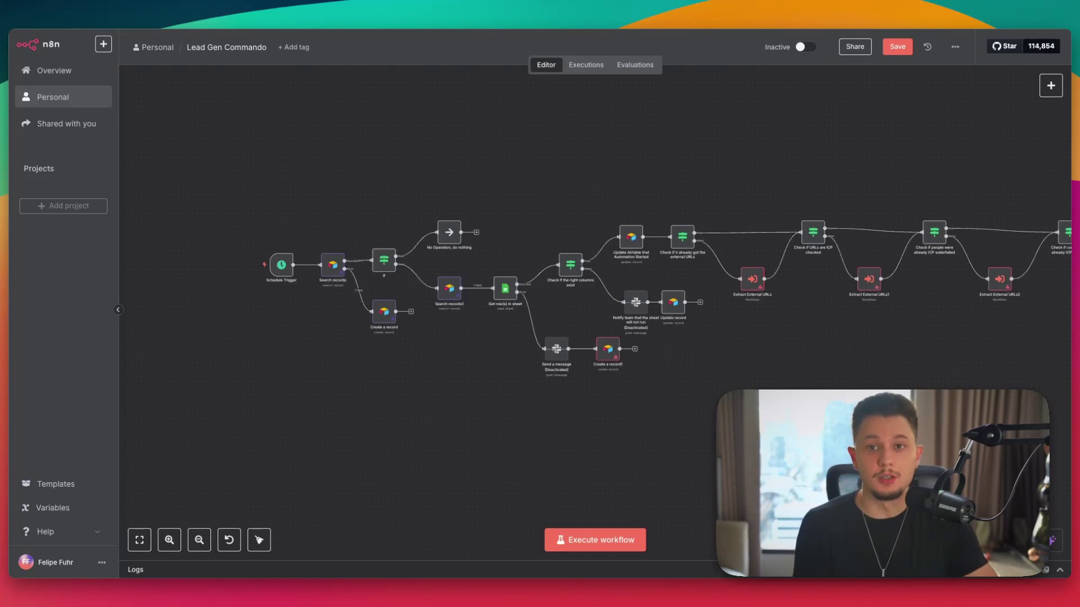
# - Try to execute the Lead Gen Commando workflow from its Schedule Trigger and dismiss the notification
pyautogui.click(239, 265)
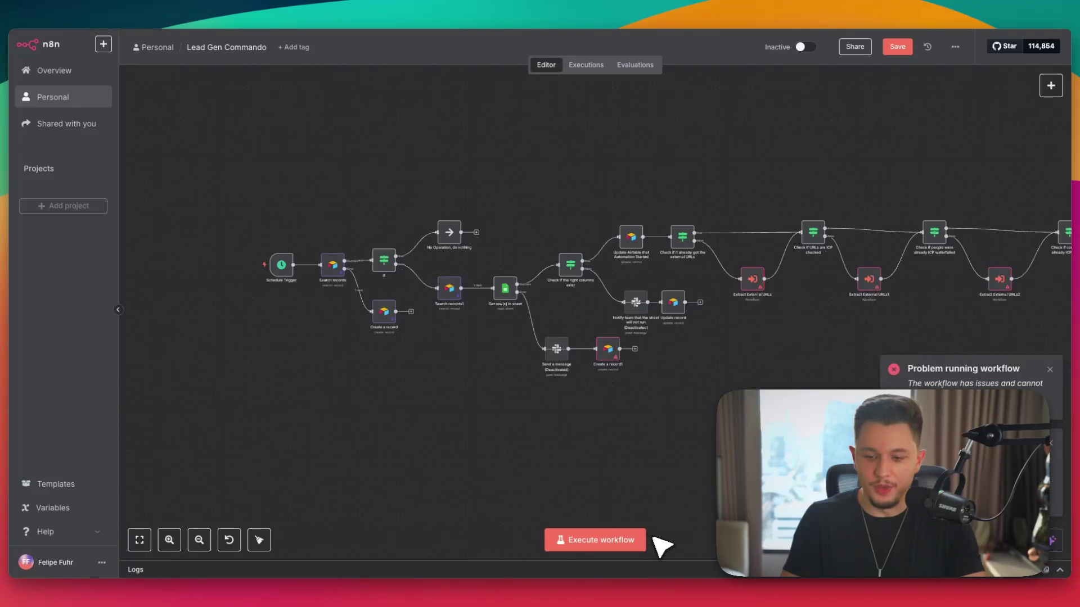
pyautogui.click(1062, 369)
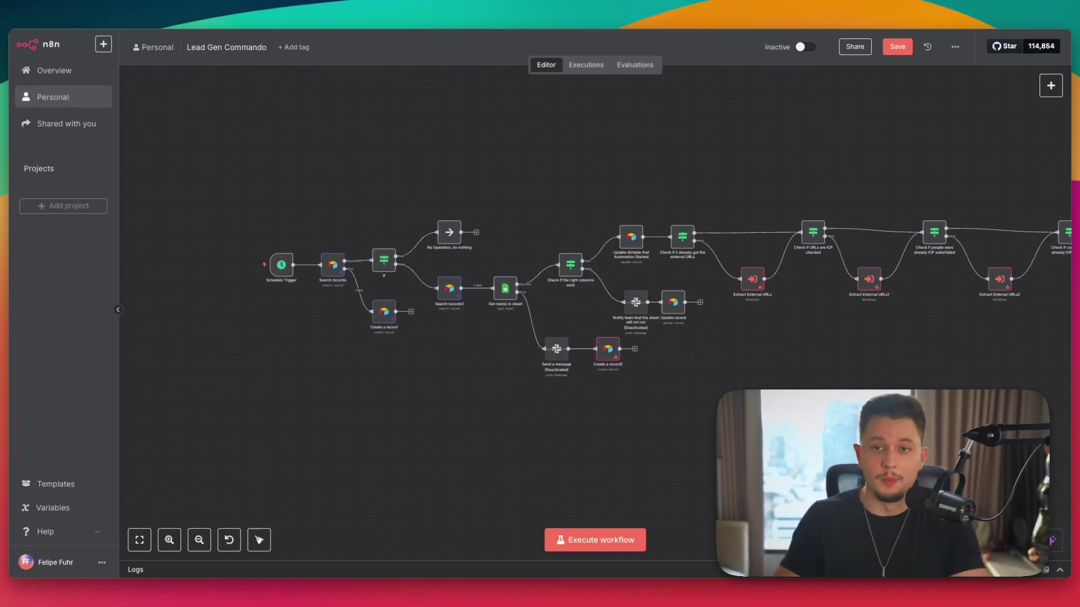
# - Examine the workflow's structure, from the Schedule Trigger and record searches through the ICP checks and Extract External URLs nodes
pyautogui.scroll(5, 303, 295)
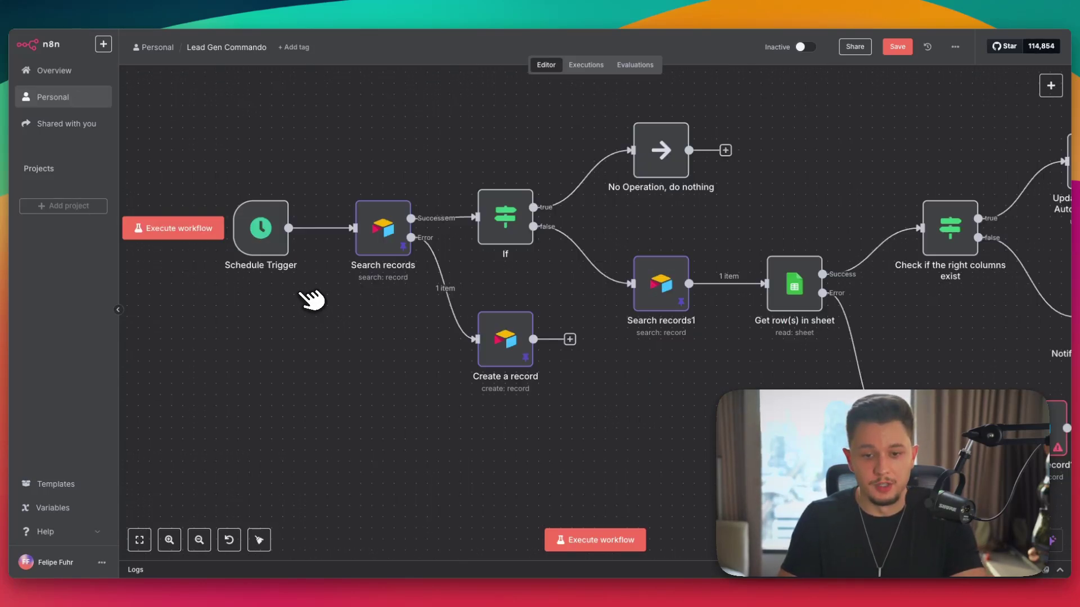
pyautogui.moveTo(342, 332); pyautogui.dragTo(357, 374)
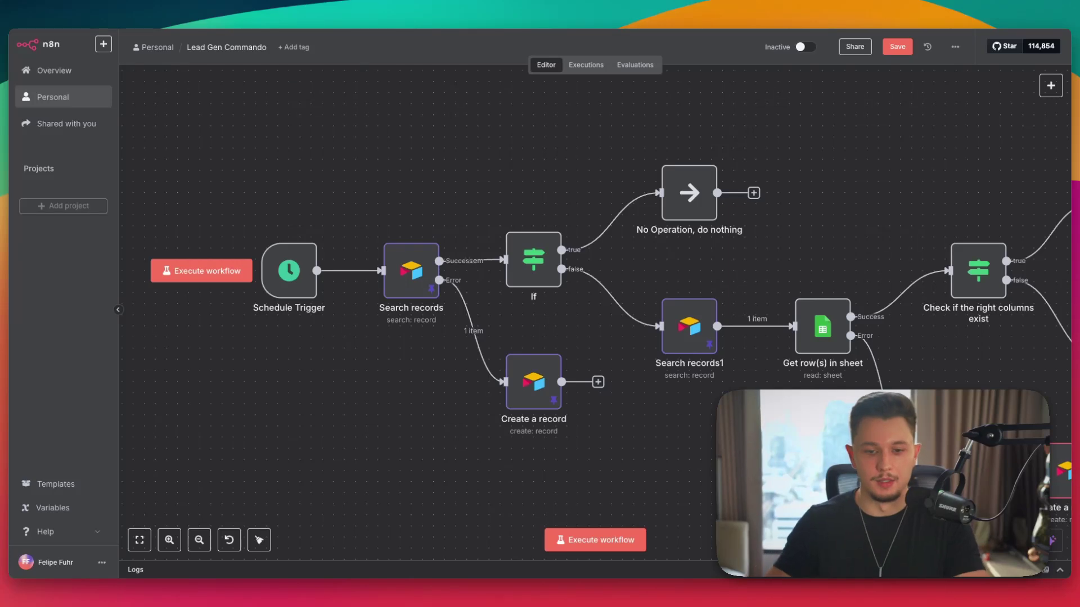
pyautogui.scroll(-5, 669, 371)
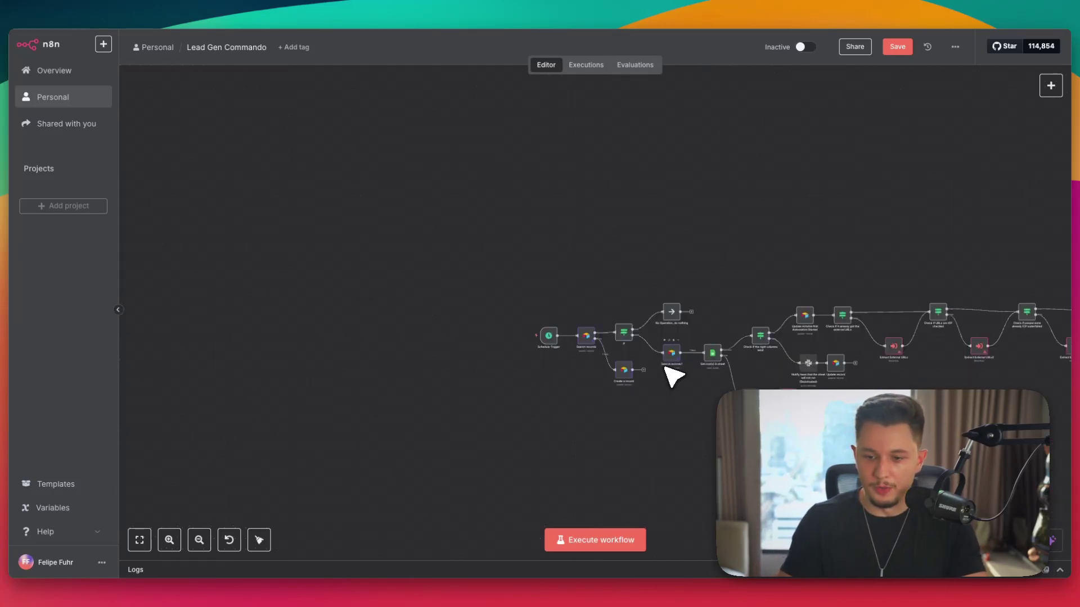
pyautogui.scroll(2, 675, 377)
pyautogui.moveTo(1004, 401); pyautogui.dragTo(582, 406)
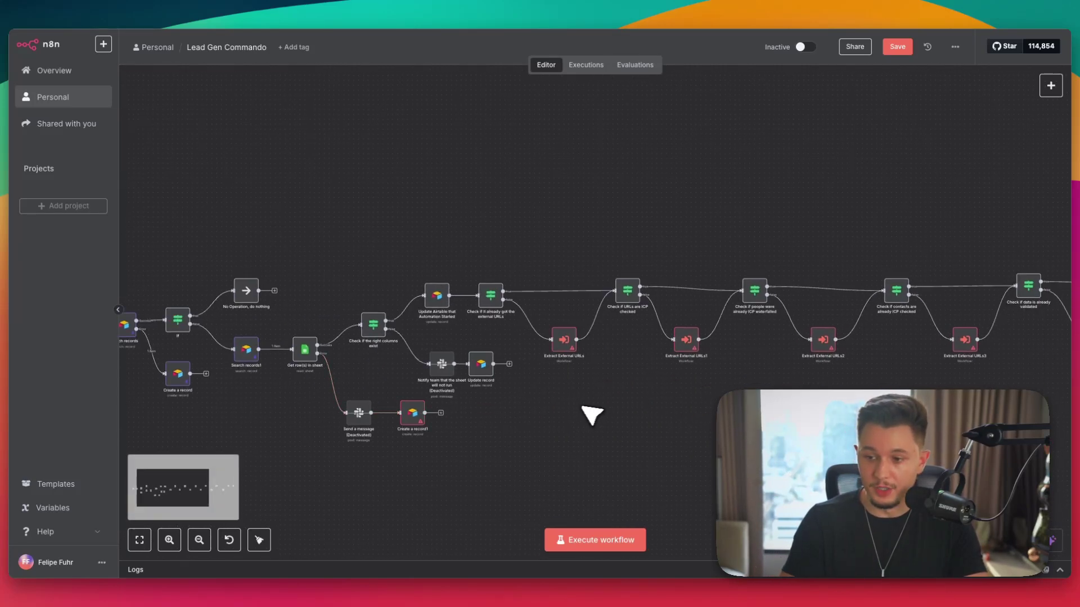
pyautogui.moveTo(467, 407); pyautogui.dragTo(583, 406)
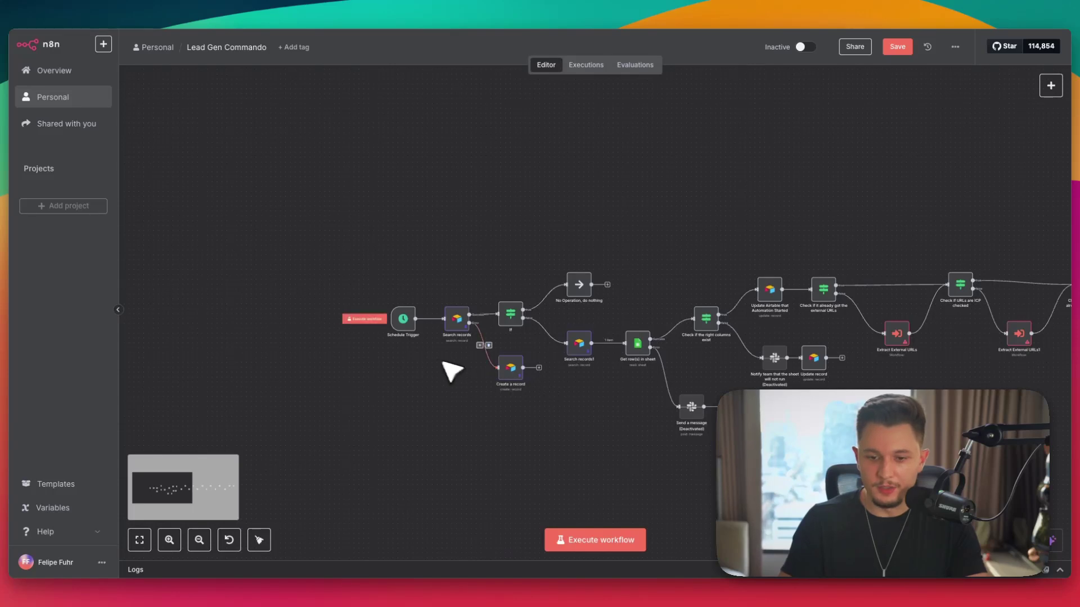
pyautogui.scroll(5, 441, 368)
pyautogui.scroll(-1, 441, 368)
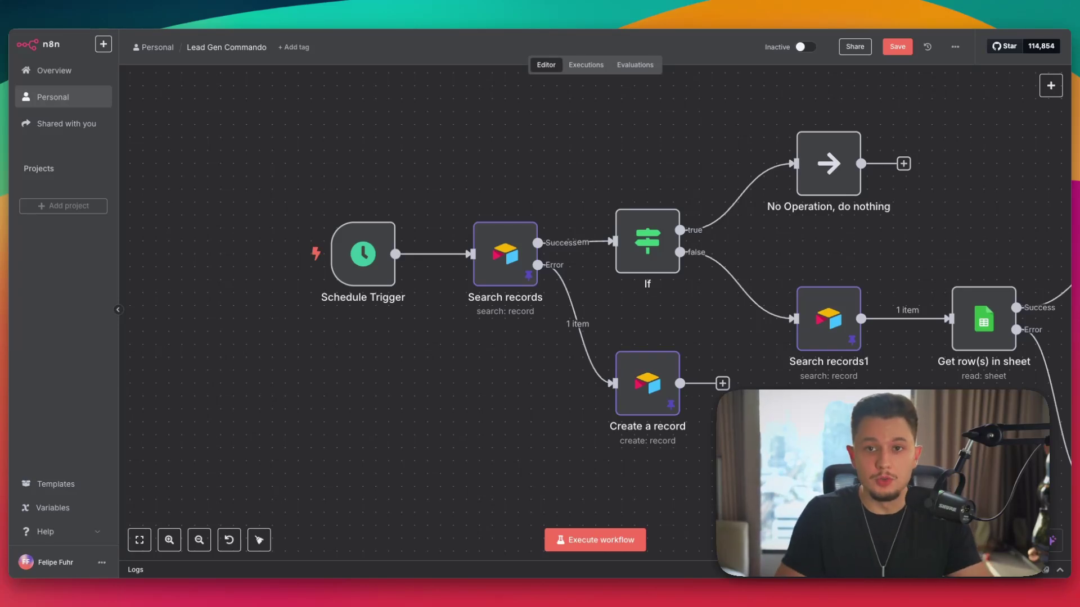
# - Draw a large green box labelled T beside the Schedule Trigger and underline the Execute workflow button in green
pyautogui.moveTo(203, 244)
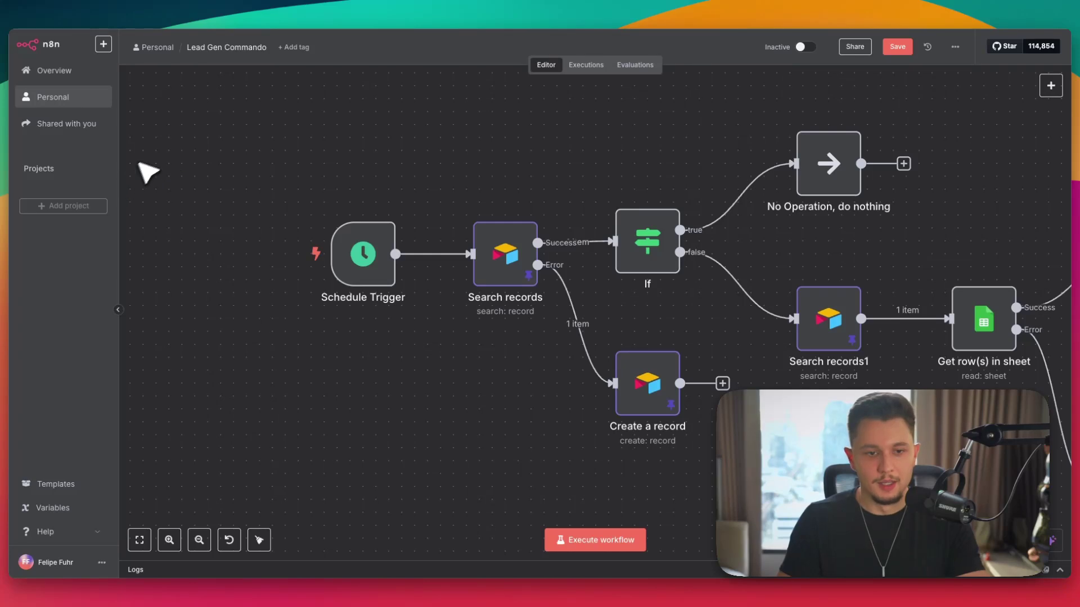
pyautogui.moveTo(136, 134)
pyautogui.mouseDown()
pyautogui.moveTo(254, 311)
pyautogui.moveTo(143, 133)
pyautogui.mouseUp()
pyautogui.moveTo(210, 202)
pyautogui.mouseDown()
pyautogui.moveTo(216, 232)
pyautogui.moveTo(184, 210)
pyautogui.mouseUp()
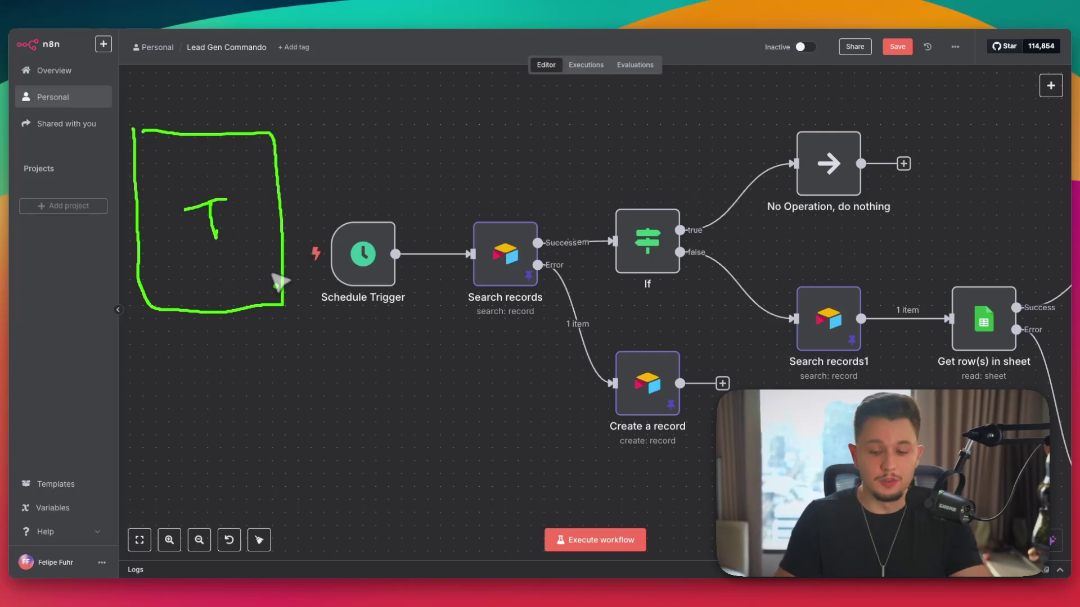
pyautogui.moveTo(564, 544); pyautogui.dragTo(636, 544)
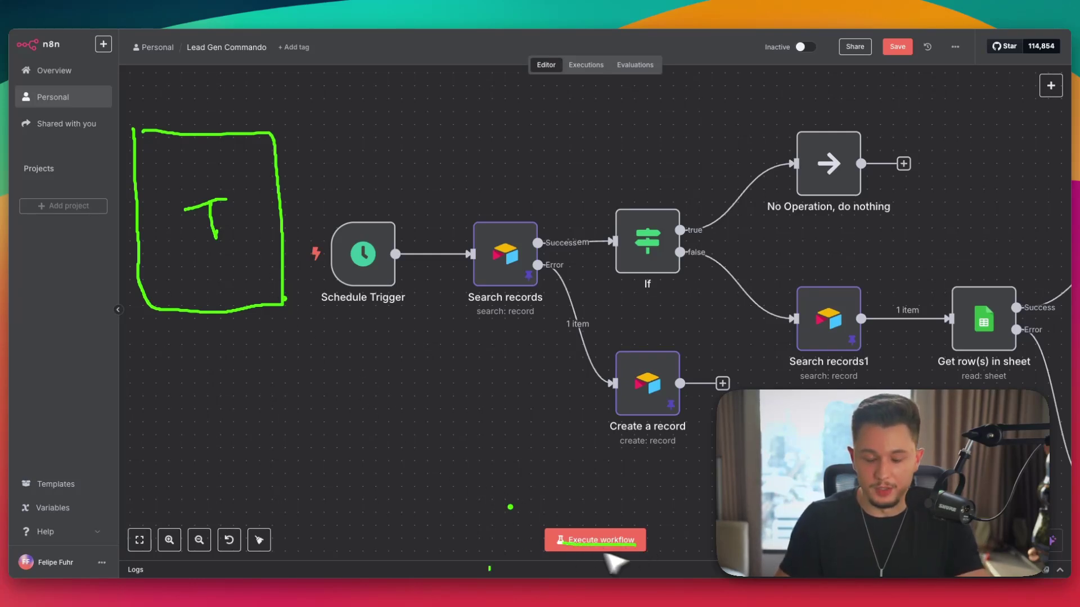
# - Draw three green arrows leading from the T box, each to its own smaller box stacked around the Search records node
pyautogui.moveTo(306, 217); pyautogui.dragTo(345, 215)
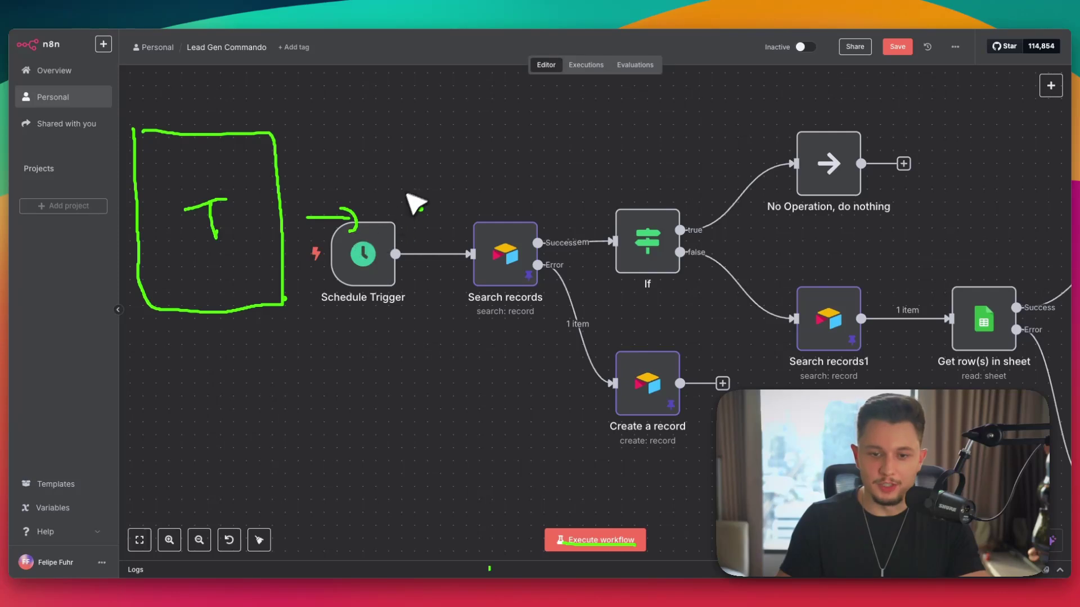
pyautogui.moveTo(410, 183)
pyautogui.mouseDown()
pyautogui.moveTo(421, 241)
pyautogui.moveTo(511, 165)
pyautogui.moveTo(410, 183)
pyautogui.mouseUp()
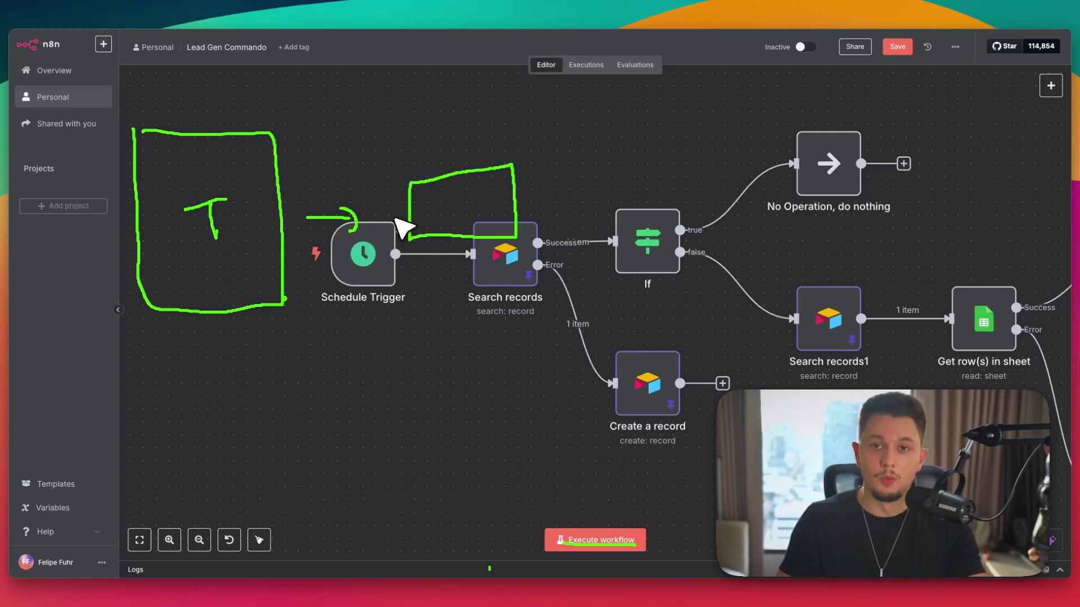
pyautogui.moveTo(311, 242)
pyautogui.mouseDown()
pyautogui.moveTo(362, 278)
pyautogui.moveTo(409, 269)
pyautogui.moveTo(500, 318)
pyautogui.moveTo(406, 263)
pyautogui.mouseUp()
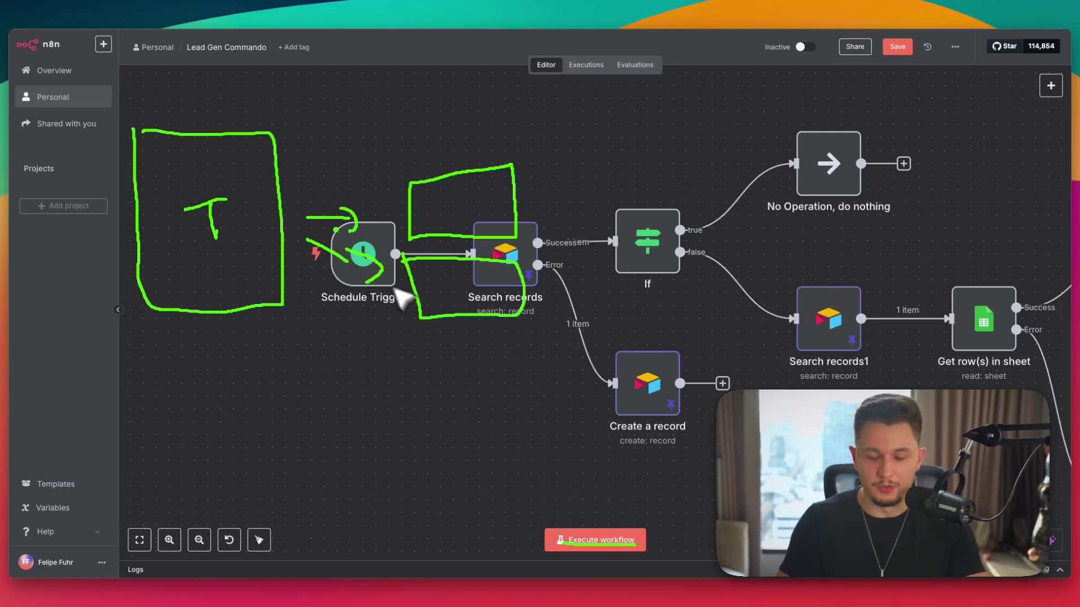
pyautogui.moveTo(298, 188)
pyautogui.mouseDown()
pyautogui.moveTo(350, 158)
pyautogui.moveTo(350, 176)
pyautogui.mouseUp()
pyautogui.moveTo(395, 118)
pyautogui.mouseDown()
pyautogui.moveTo(514, 144)
pyautogui.moveTo(406, 103)
pyautogui.mouseUp()
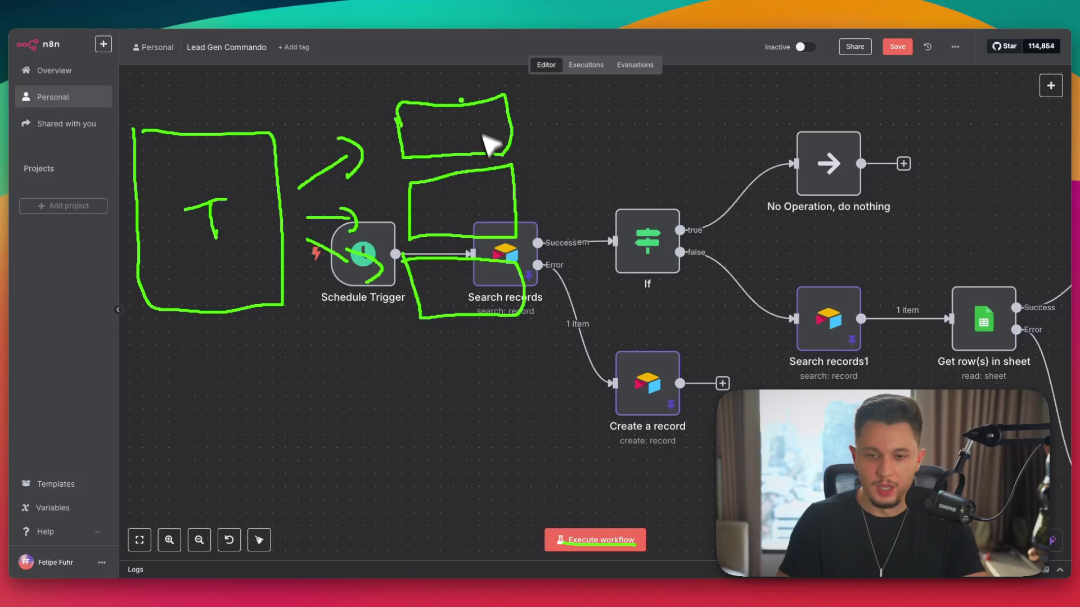
# - Draw a red bracket around the three smaller boxes with a red cross over the If node, and clear all annotations
pyautogui.moveTo(518, 82)
pyautogui.mouseDown()
pyautogui.moveTo(562, 173)
pyautogui.moveTo(569, 228)
pyautogui.moveTo(528, 337)
pyautogui.mouseUp()
pyautogui.moveTo(603, 196); pyautogui.dragTo(677, 231)
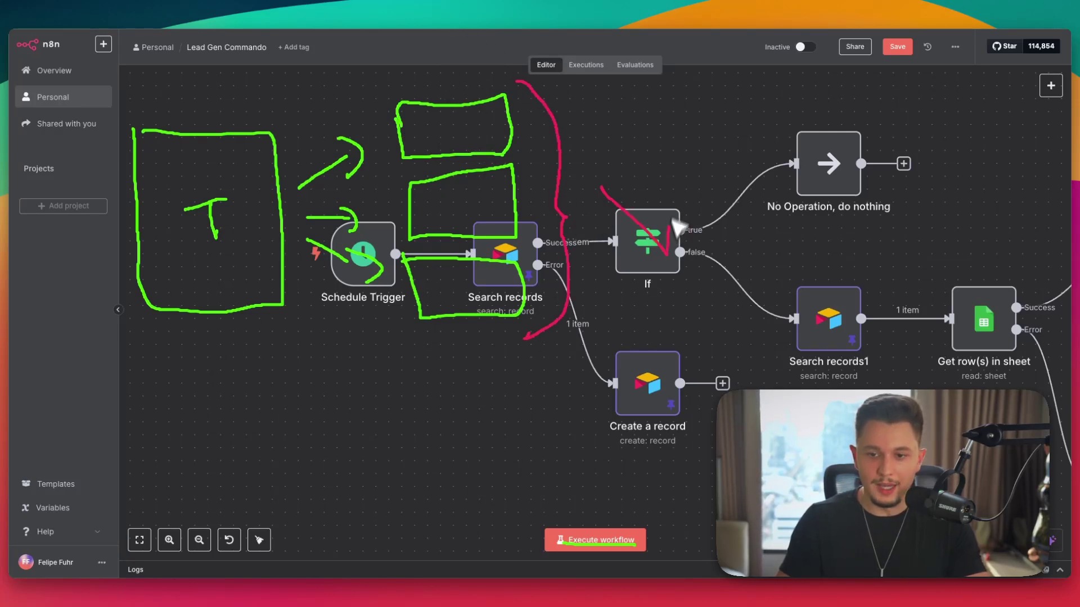
pyautogui.moveTo(602, 256); pyautogui.dragTo(675, 176)
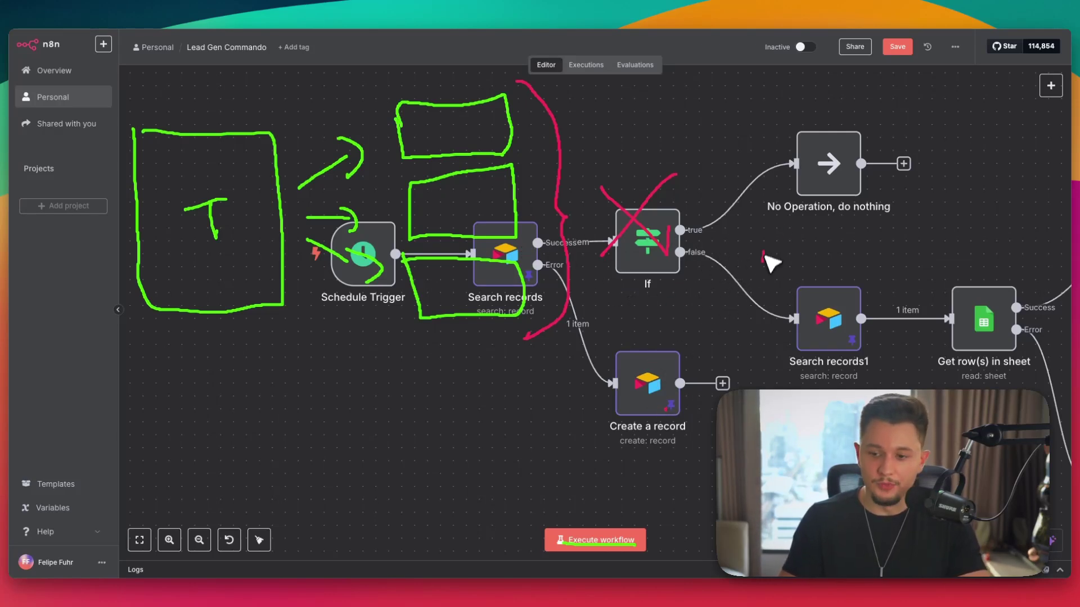
pyautogui.moveTo(764, 254)
pyautogui.mouseDown()
pyautogui.moveTo(820, 245)
pyautogui.moveTo(777, 283)
pyautogui.mouseUp()
pyautogui.press('Escape')
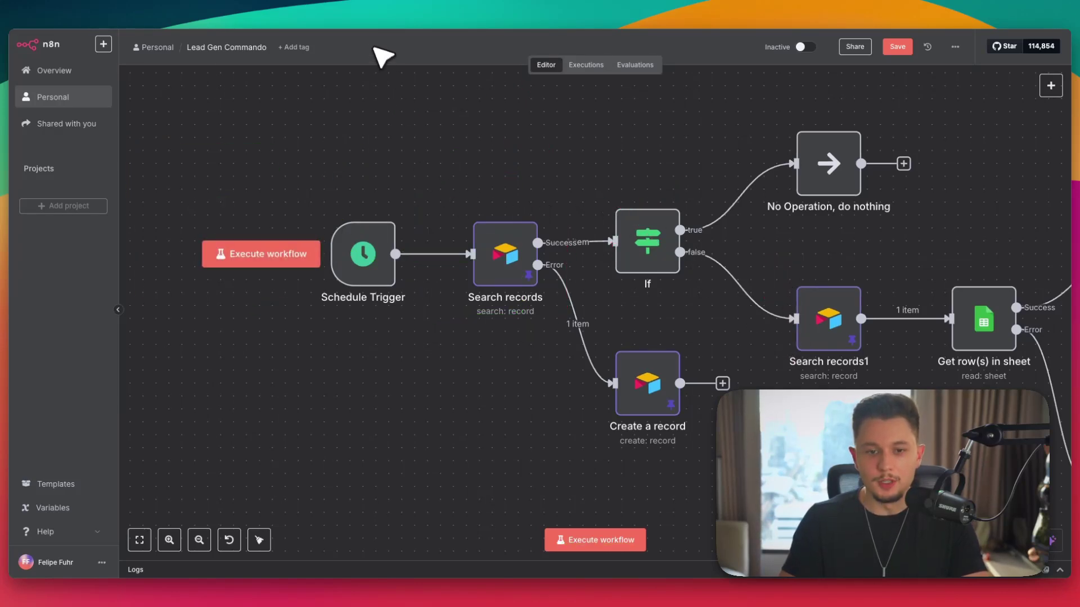
# - Draw a green box framing the trigger's Execute workflow button, with an arrow leading to a second box over the Search records node
pyautogui.moveTo(189, 121)
pyautogui.mouseDown()
pyautogui.moveTo(189, 260)
pyautogui.moveTo(336, 310)
pyautogui.moveTo(196, 111)
pyautogui.mouseUp()
pyautogui.moveTo(207, 239)
pyautogui.mouseDown()
pyautogui.moveTo(211, 271)
pyautogui.moveTo(304, 250)
pyautogui.mouseUp()
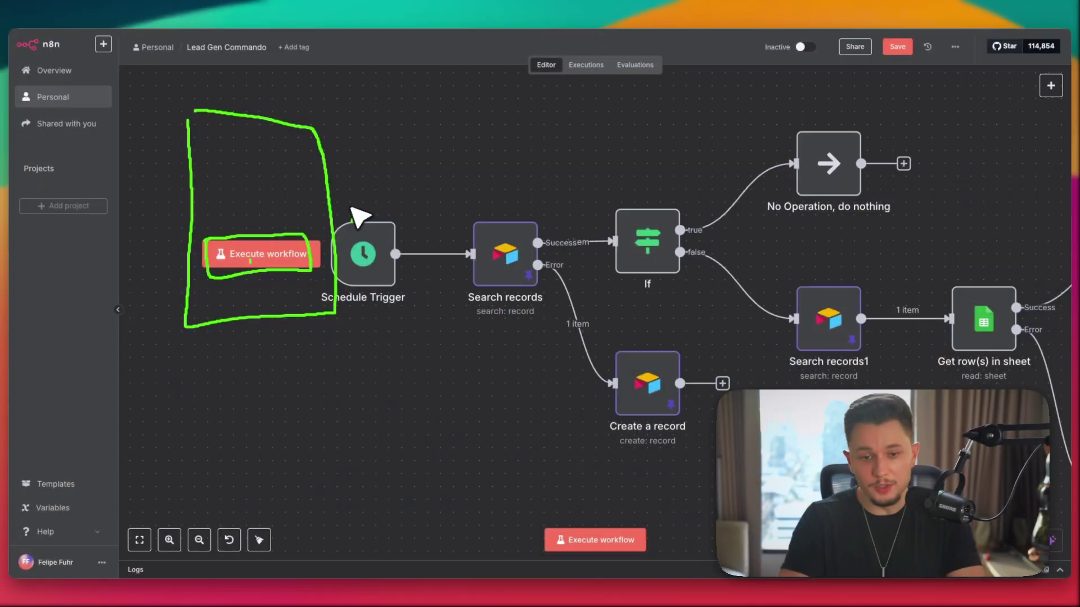
pyautogui.moveTo(345, 208); pyautogui.dragTo(395, 219)
pyautogui.moveTo(417, 129)
pyautogui.mouseDown()
pyautogui.moveTo(434, 280)
pyautogui.moveTo(544, 169)
pyautogui.moveTo(415, 130)
pyautogui.mouseUp()
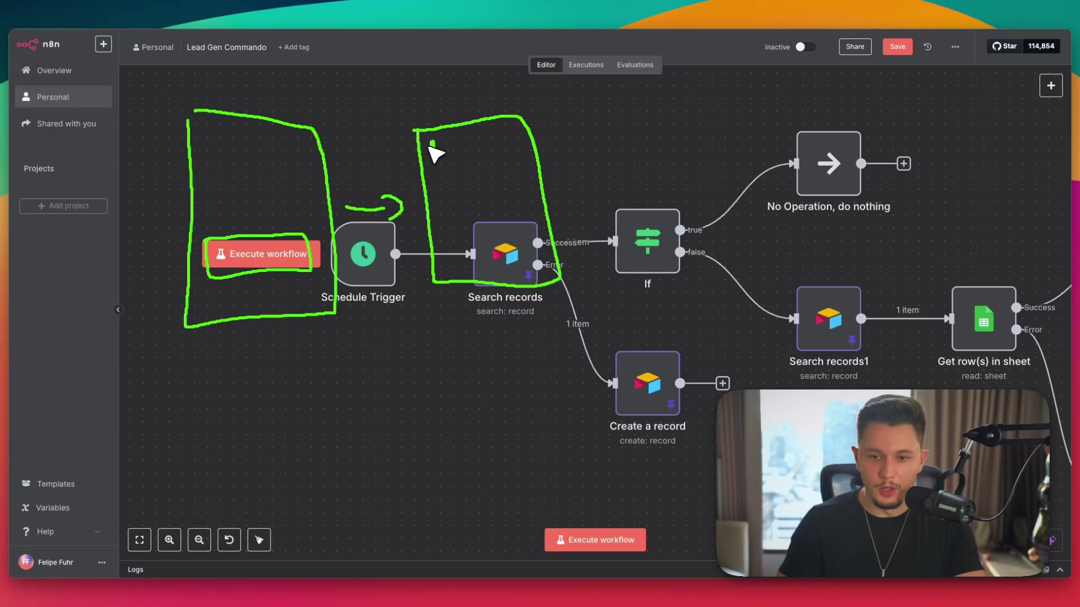
# - Draw a list of three lines numbered 1, 2 and 3 inside the second green box
pyautogui.moveTo(430, 143)
pyautogui.mouseDown()
pyautogui.moveTo(433, 152)
pyautogui.moveTo(513, 132)
pyautogui.mouseUp()
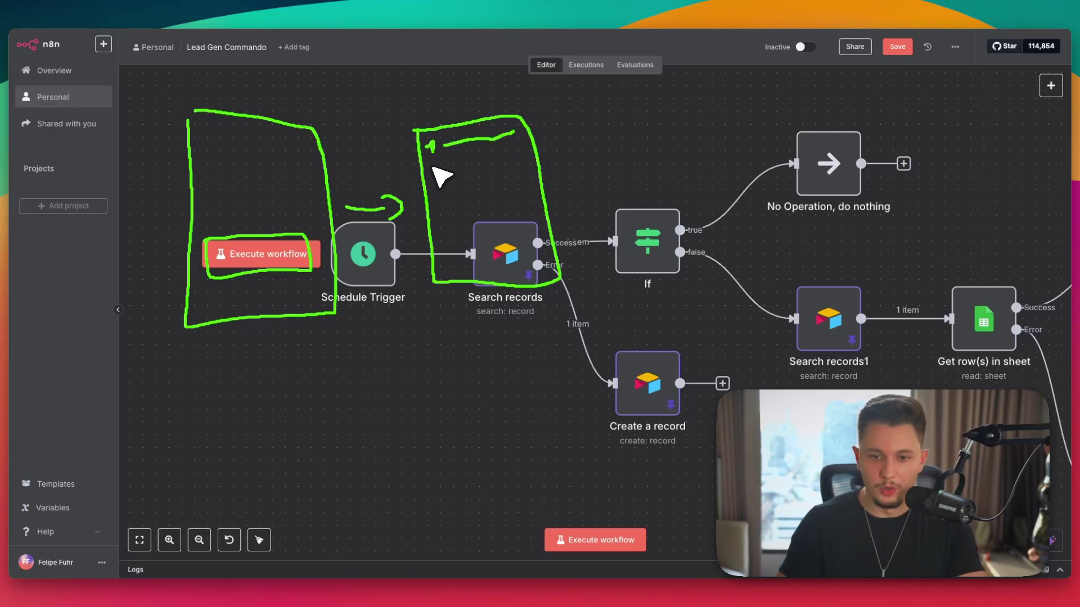
pyautogui.moveTo(453, 168); pyautogui.dragTo(523, 158)
pyautogui.click(440, 206)
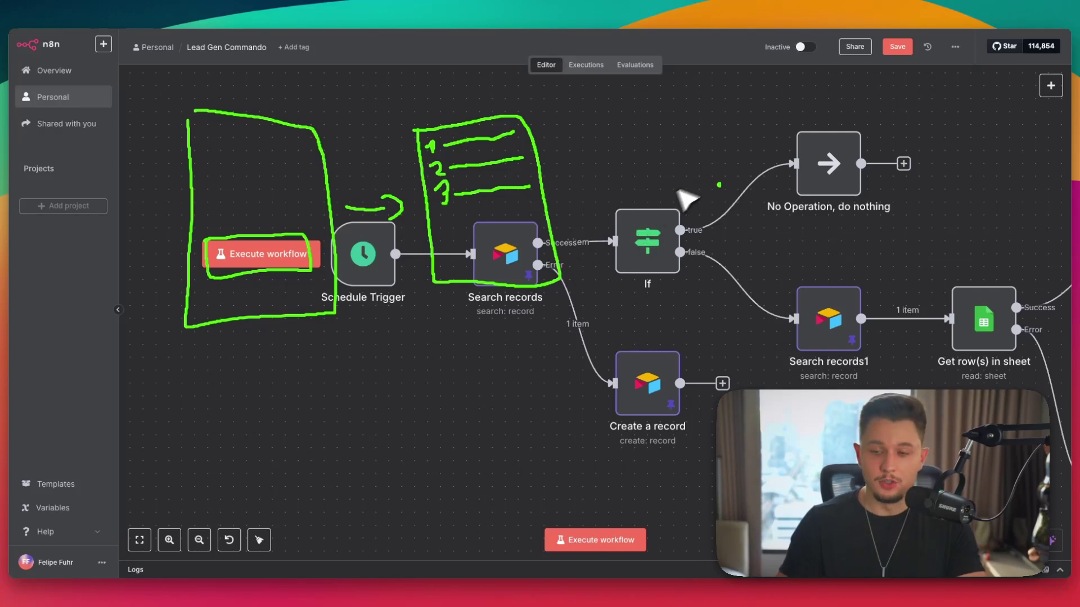
# - Draw two arrows labelled 1m towards the numbered list, an empty box between the labels, and a red cross beside the lower label
pyautogui.moveTo(677, 55)
pyautogui.mouseDown()
pyautogui.moveTo(693, 98)
pyautogui.moveTo(677, 55)
pyautogui.moveTo(710, 85)
pyautogui.moveTo(676, 115)
pyautogui.moveTo(556, 131)
pyautogui.mouseUp()
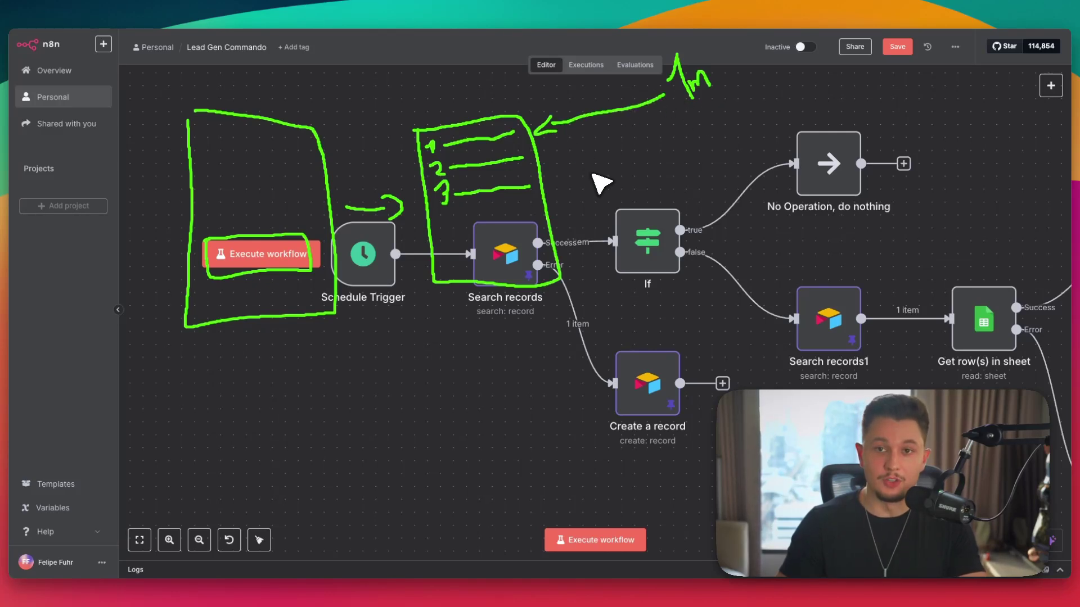
pyautogui.moveTo(671, 117)
pyautogui.mouseDown()
pyautogui.moveTo(681, 161)
pyautogui.moveTo(798, 110)
pyautogui.moveTo(675, 121)
pyautogui.mouseUp()
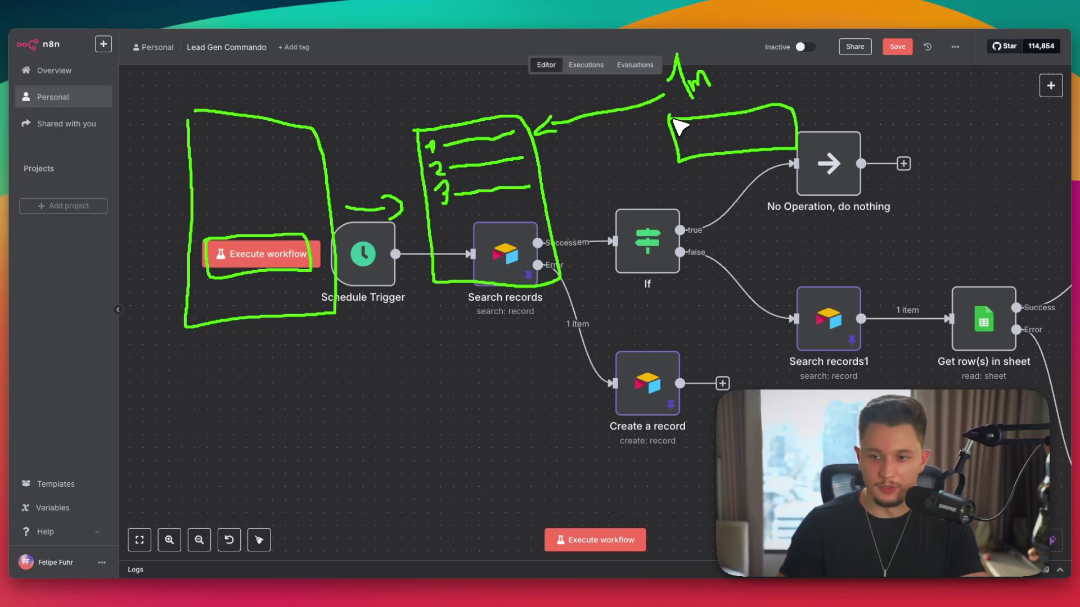
pyautogui.moveTo(698, 192); pyautogui.dragTo(554, 157)
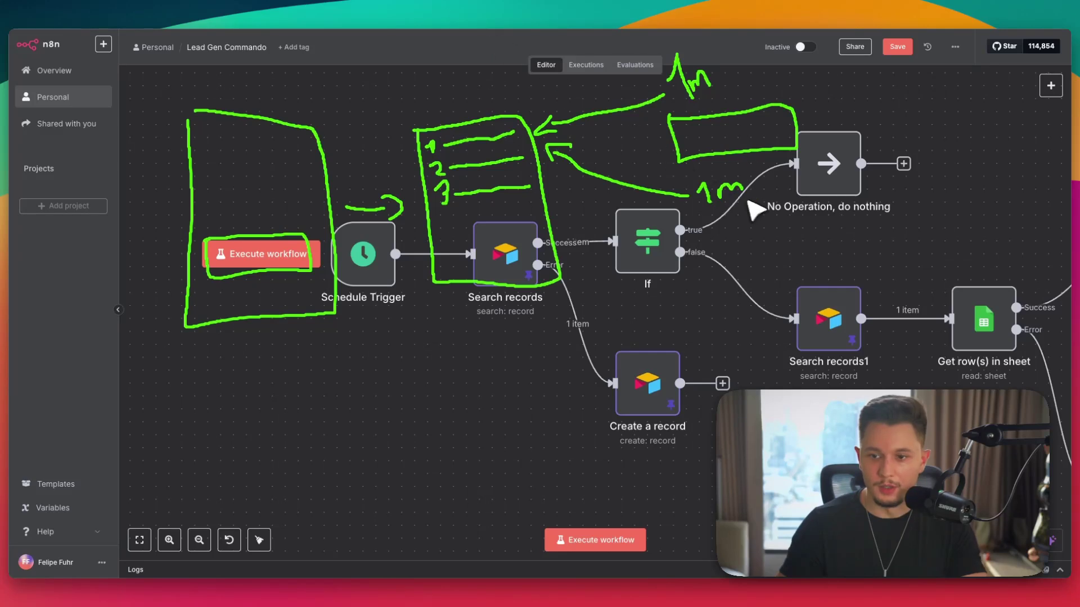
pyautogui.moveTo(784, 176); pyautogui.dragTo(755, 229)
pyautogui.moveTo(748, 201); pyautogui.dragTo(797, 221)
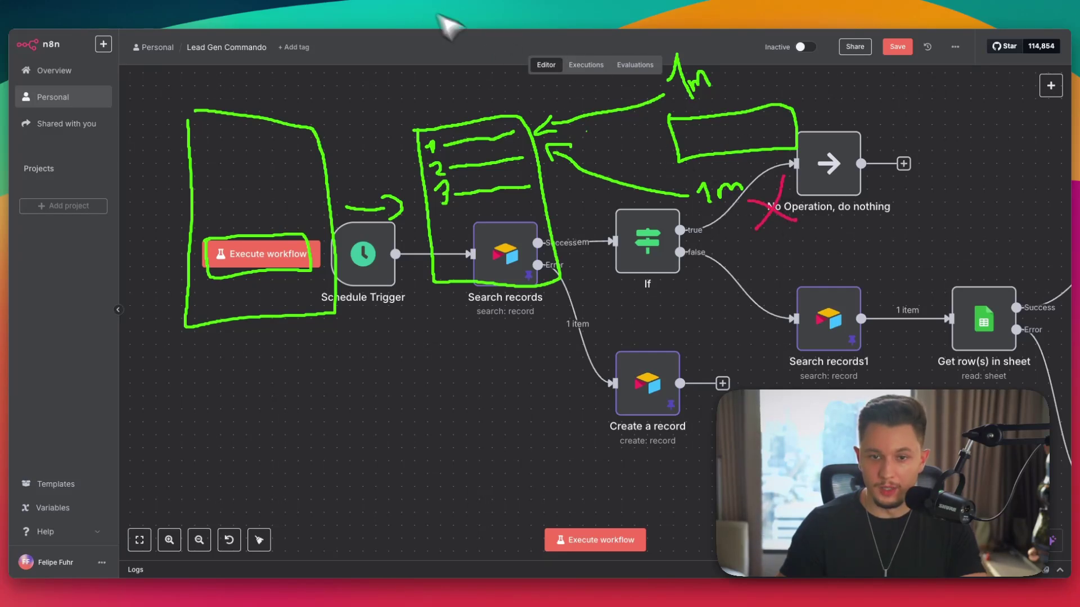
# - Draw a green looping arrow over the No Operation node and a wavy text line inside the adjacent box
pyautogui.click(808, 176)
pyautogui.click(803, 162)
pyautogui.moveTo(806, 145)
pyautogui.mouseDown()
pyautogui.moveTo(804, 200)
pyautogui.moveTo(835, 127)
pyautogui.mouseUp()
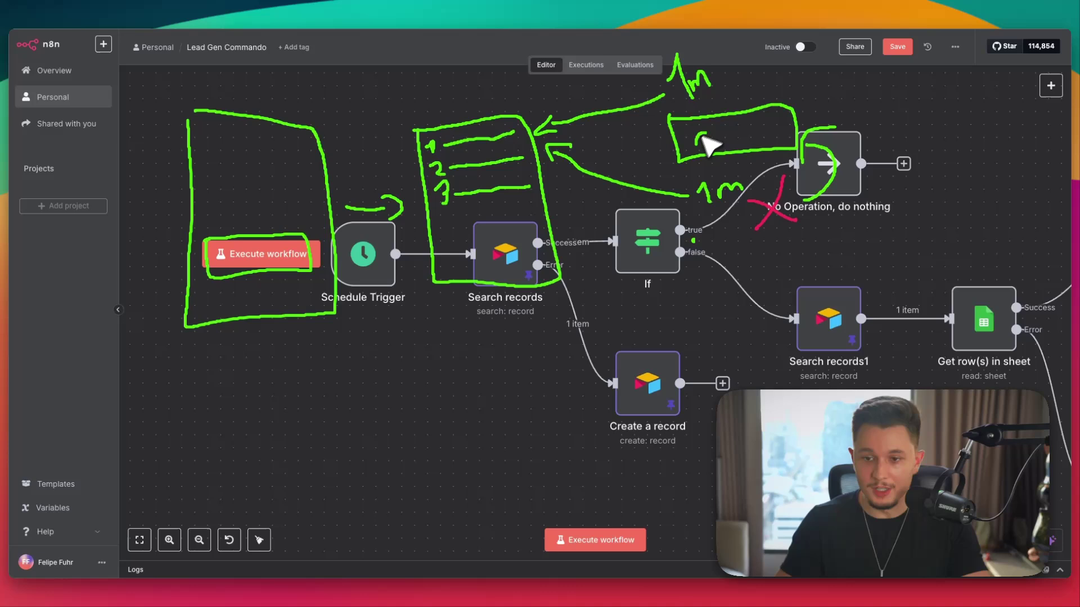
pyautogui.moveTo(703, 136); pyautogui.dragTo(787, 125)
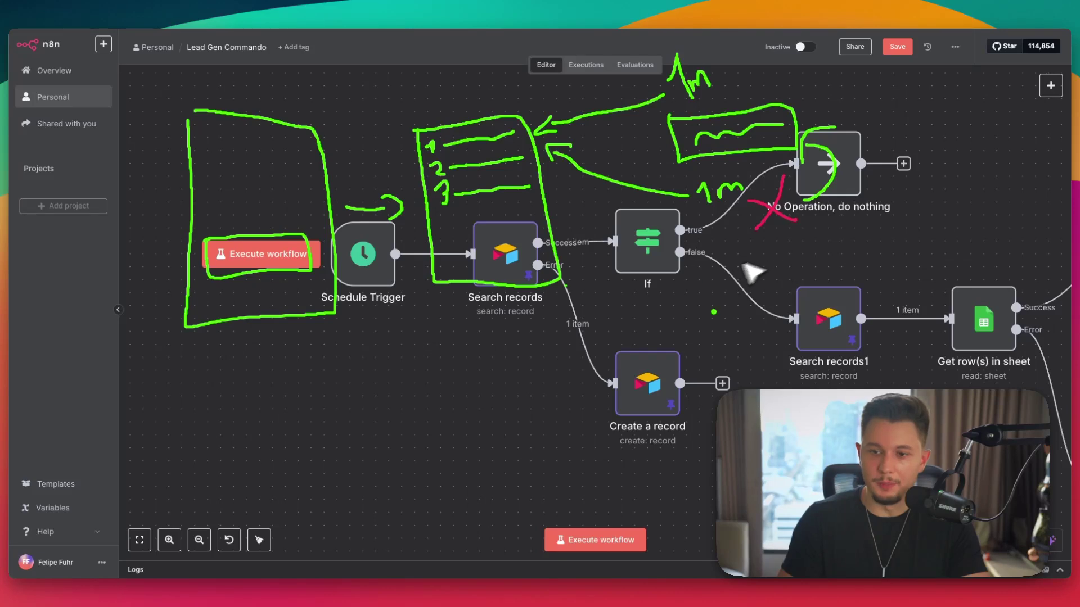
# - Write "slow" across the lower nodes and draw a box under the lower 1m label, and clear all annotations
pyautogui.moveTo(641, 316); pyautogui.dragTo(664, 409)
pyautogui.moveTo(694, 323); pyautogui.dragTo(734, 332)
pyautogui.moveTo(766, 328)
pyautogui.mouseDown()
pyautogui.moveTo(771, 337)
pyautogui.moveTo(882, 277)
pyautogui.mouseUp()
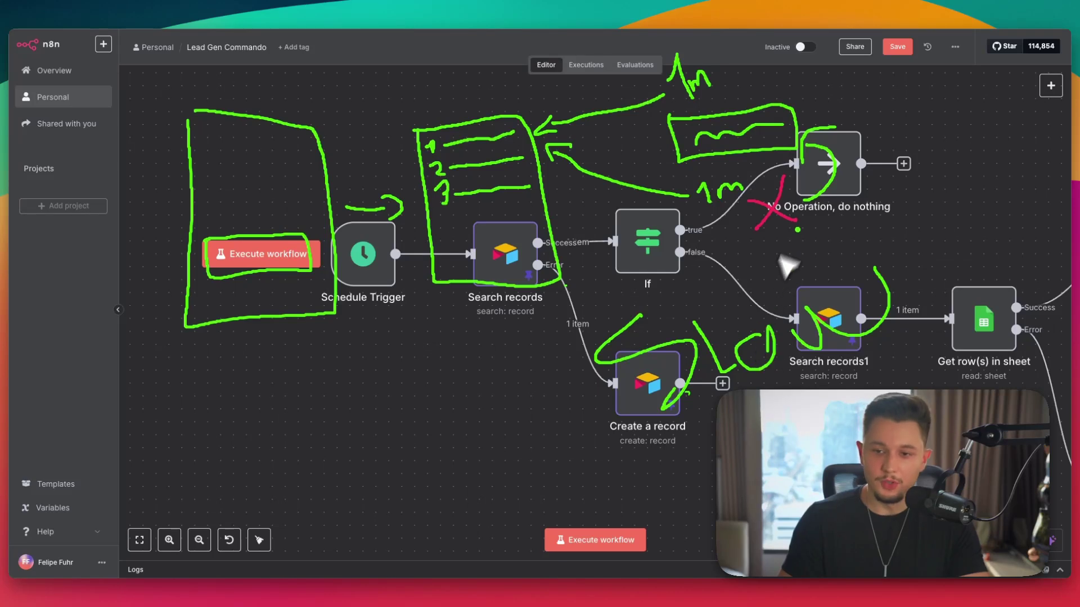
pyautogui.moveTo(697, 224)
pyautogui.mouseDown()
pyautogui.moveTo(816, 239)
pyautogui.moveTo(707, 230)
pyautogui.mouseUp()
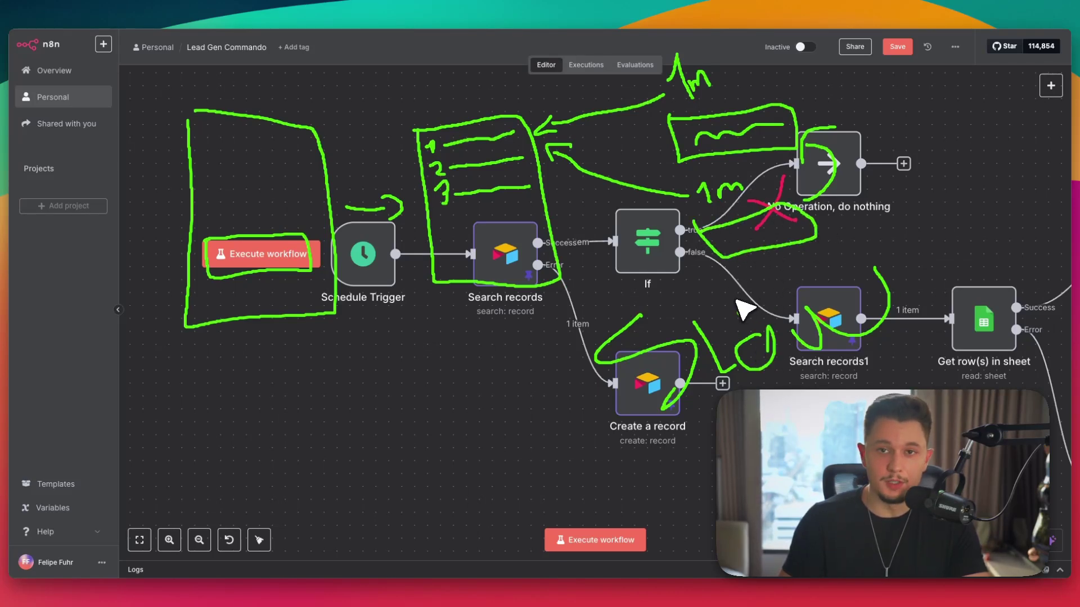
pyautogui.press('Escape')
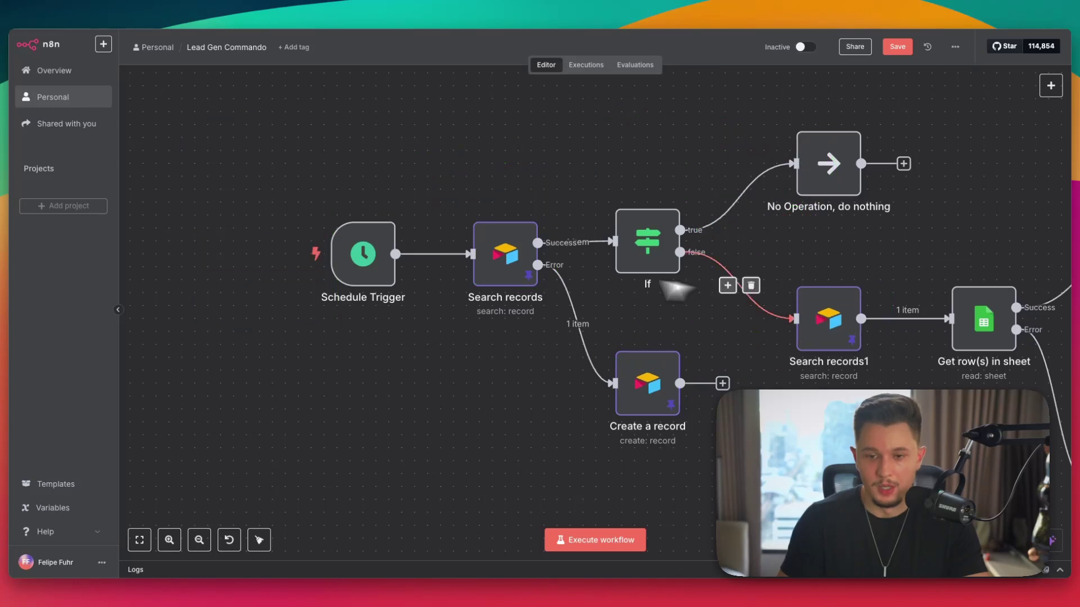
# - Draw three green circles stacked above and over the nodes after the If node, with three lines fanning out towards them
pyautogui.scroll(-10, 500, 380)
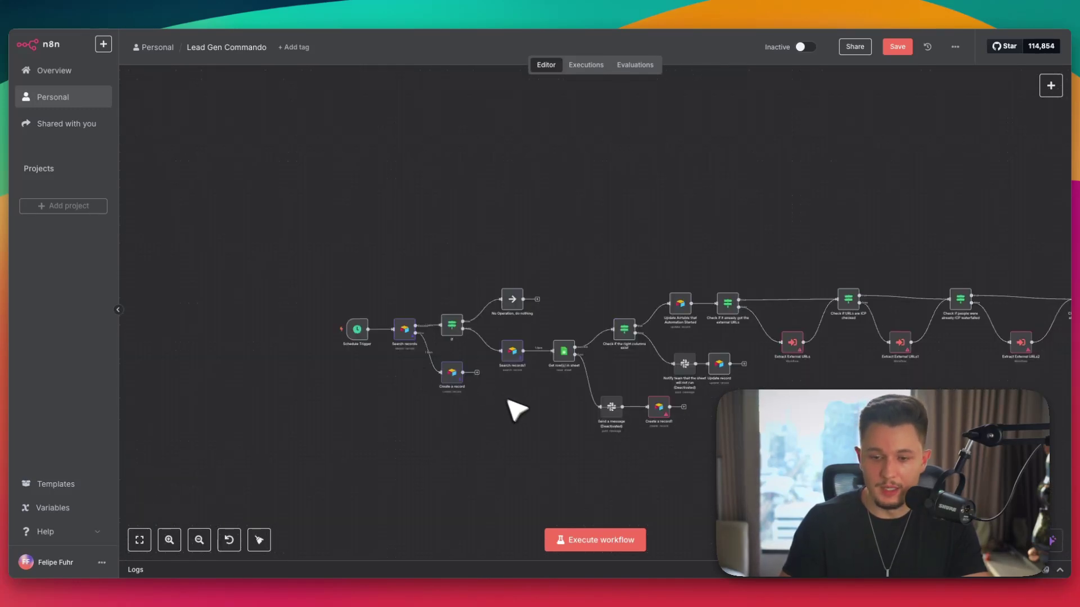
pyautogui.moveTo(533, 421); pyautogui.dragTo(423, 378)
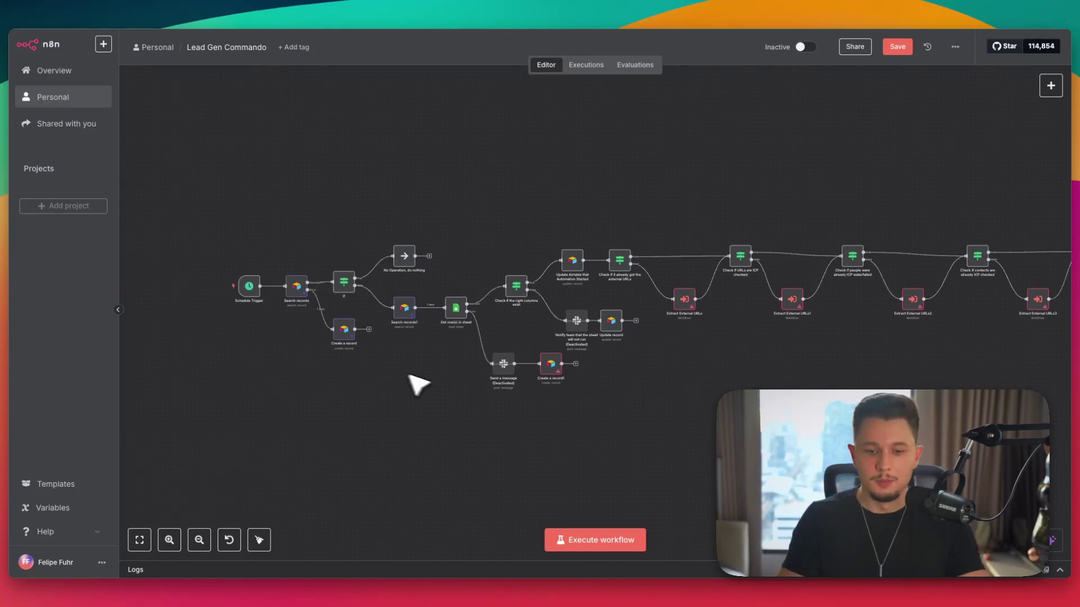
pyautogui.moveTo(570, 90)
pyautogui.mouseDown()
pyautogui.moveTo(478, 95)
pyautogui.moveTo(550, 67)
pyautogui.mouseUp()
pyautogui.moveTo(515, 211); pyautogui.dragTo(585, 196)
pyautogui.moveTo(617, 321)
pyautogui.mouseDown()
pyautogui.moveTo(538, 370)
pyautogui.moveTo(422, 302)
pyautogui.moveTo(509, 251)
pyautogui.mouseUp()
pyautogui.moveTo(465, 75); pyautogui.dragTo(360, 224)
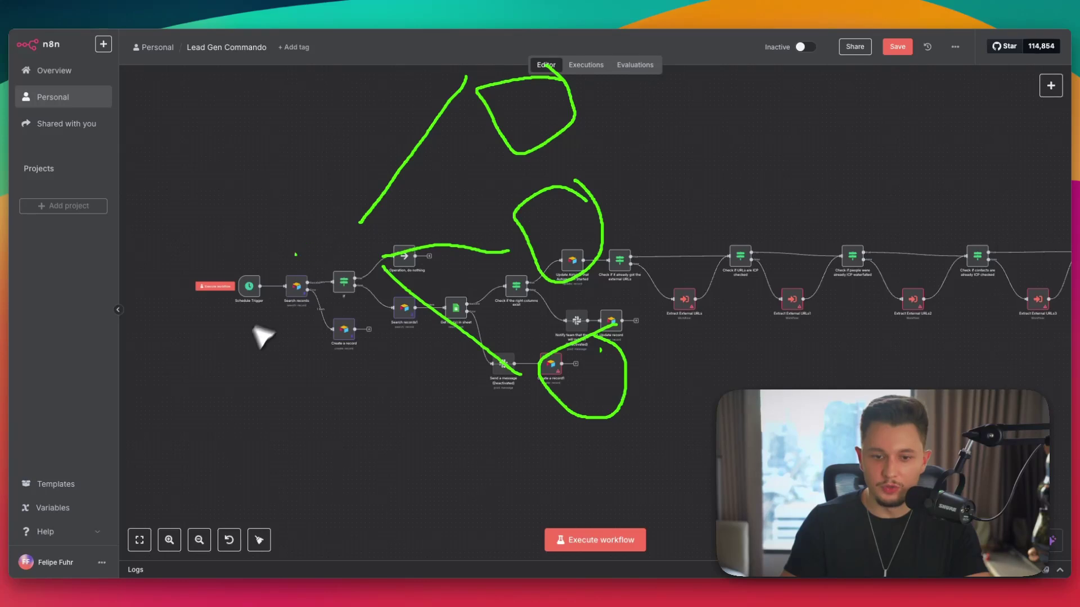
# - Draw a bracket around the Schedule Trigger, an arrow over Search records, and a cross and slash near the If node, and clear all annotations
pyautogui.moveTo(233, 353); pyautogui.dragTo(216, 238)
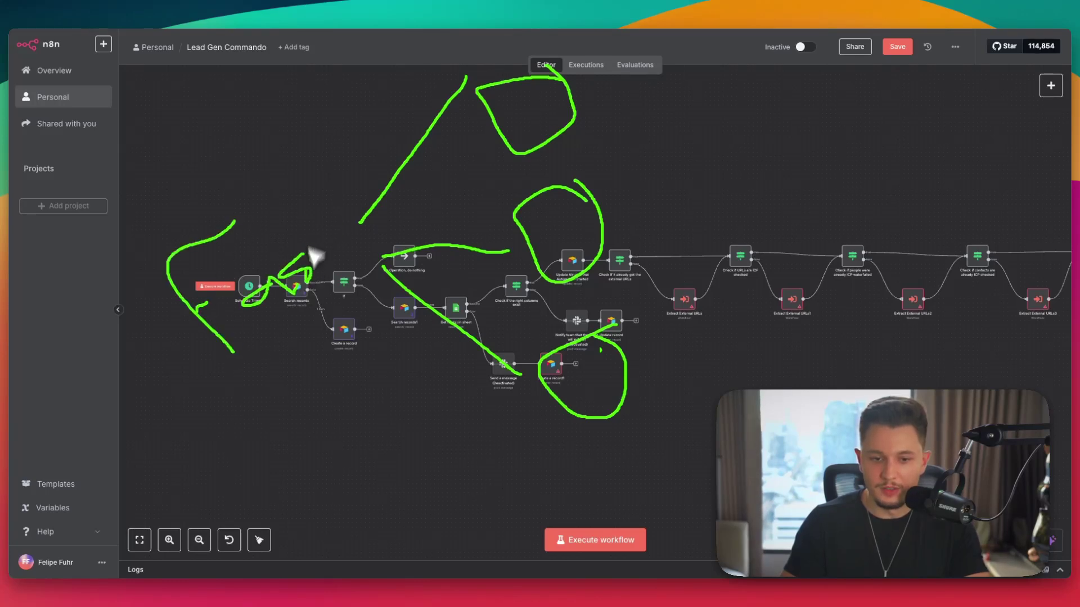
pyautogui.moveTo(361, 259); pyautogui.dragTo(253, 381)
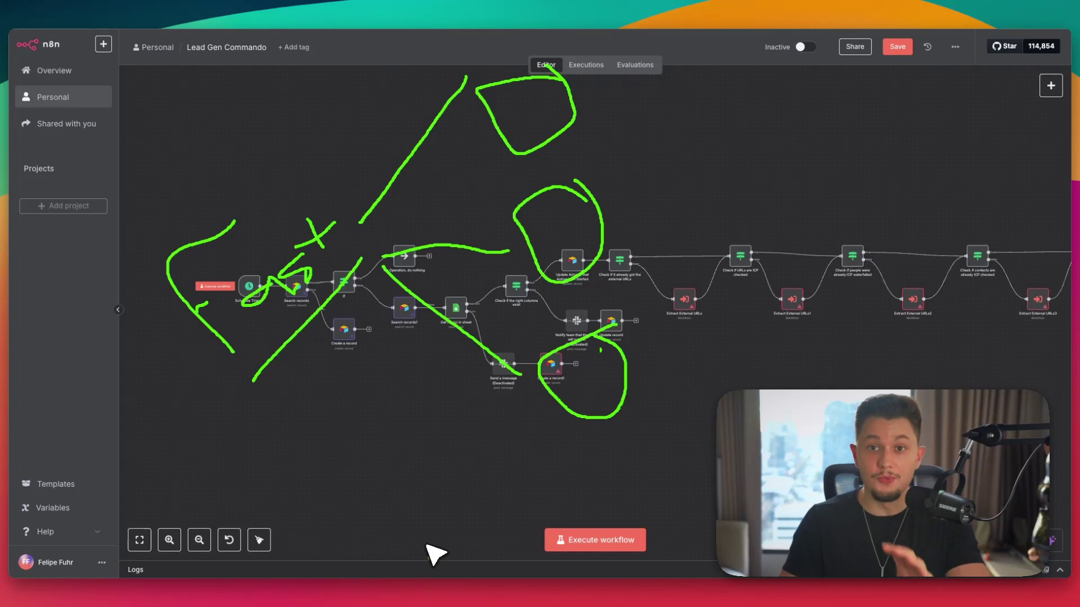
pyautogui.press('Escape')
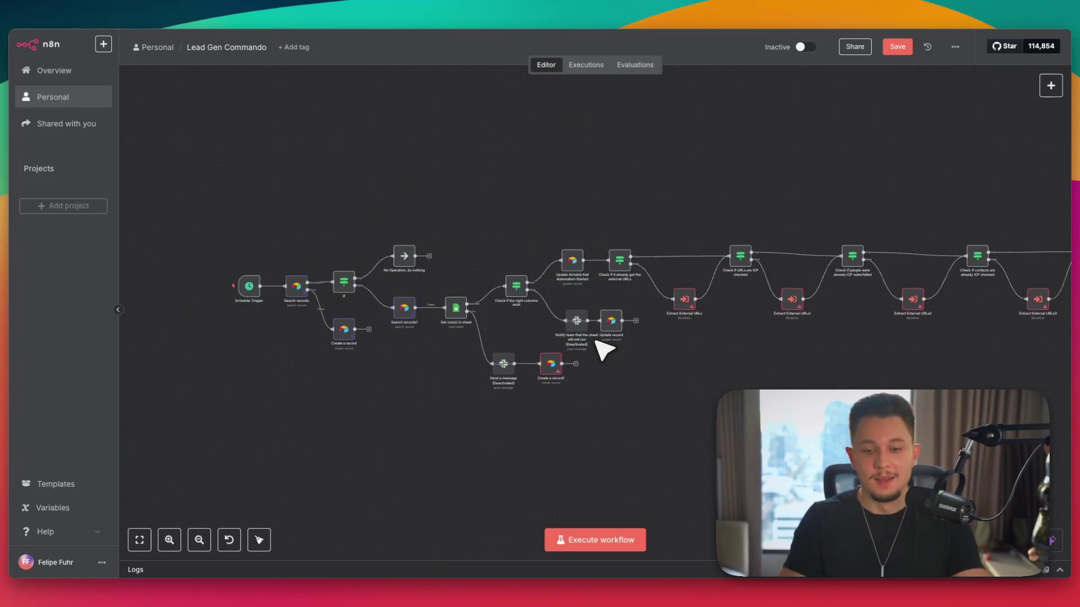
# - Switch to the Lead Generation base in Airtable, outline the first record's list name, and underline its Not started status
pyautogui.scroll(5, 284, 325)
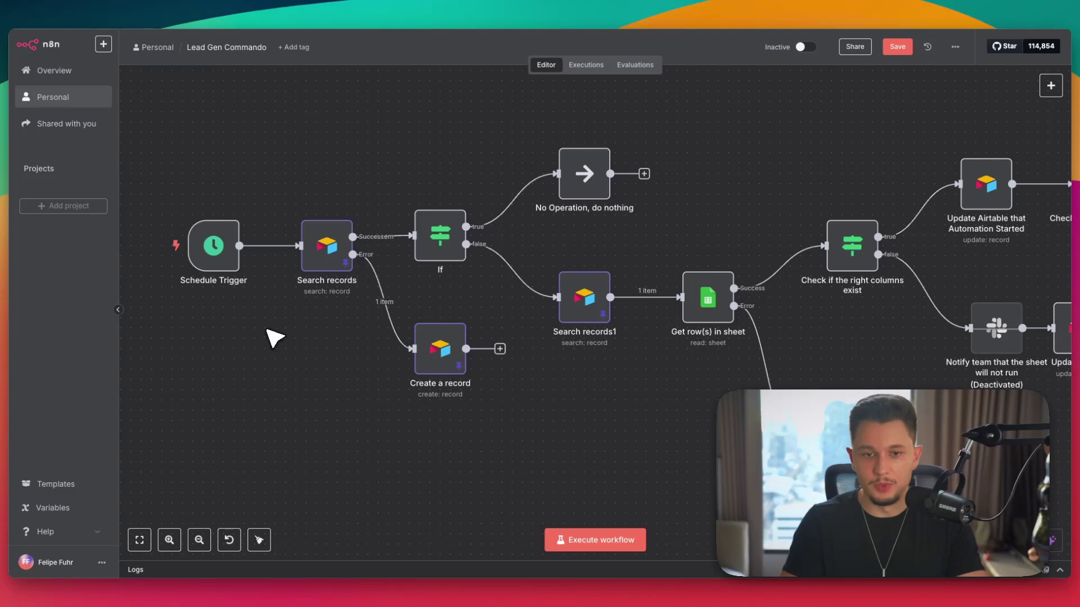
pyautogui.moveTo(275, 324); pyautogui.dragTo(378, 324)
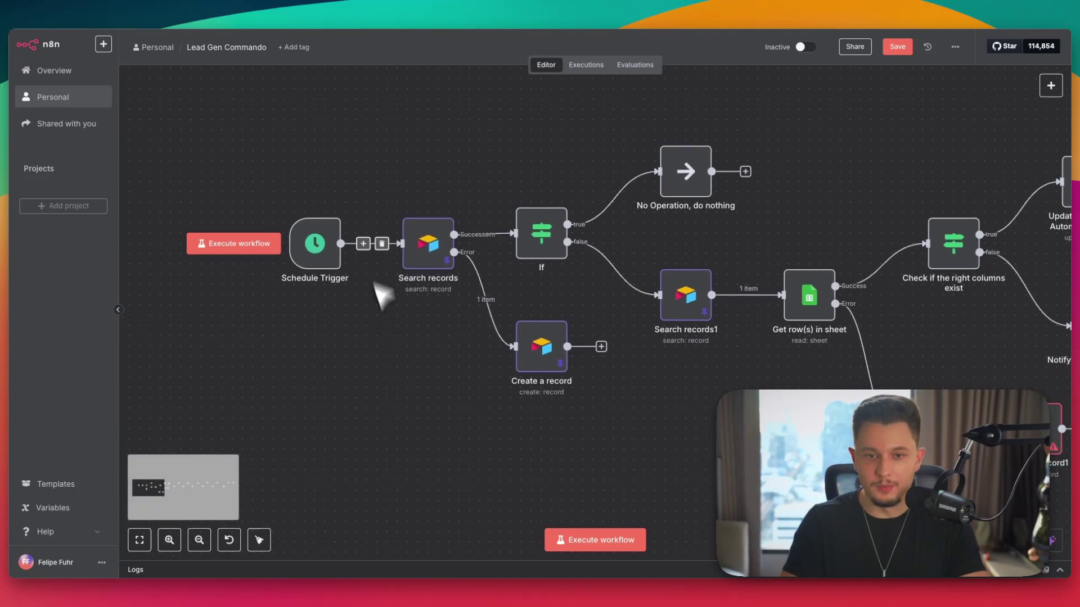
pyautogui.click(355, 2)
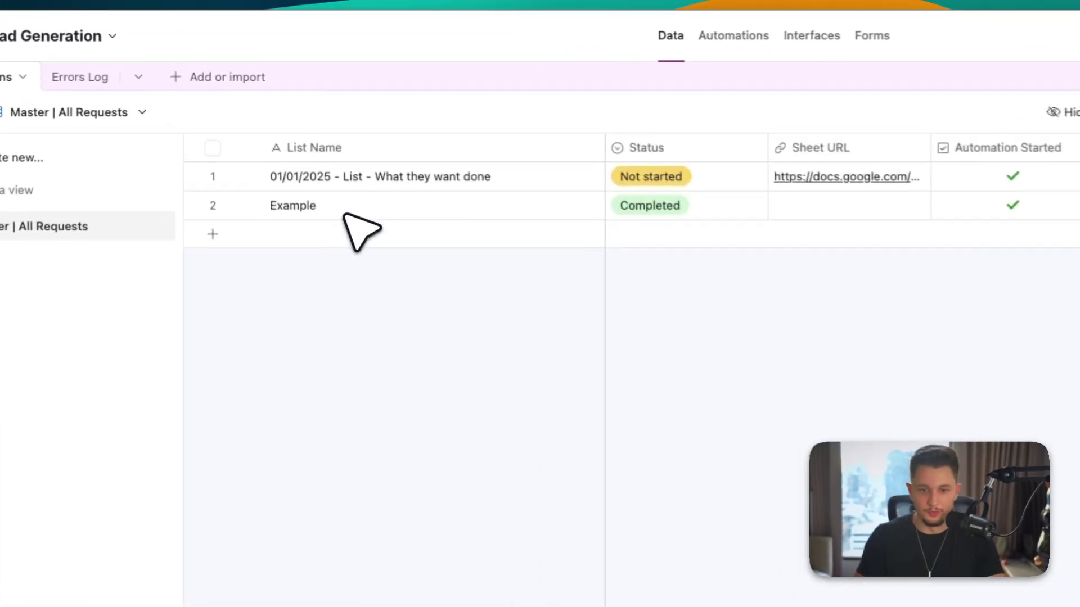
pyautogui.moveTo(242, 139); pyautogui.dragTo(361, 142)
pyautogui.moveTo(450, 198)
pyautogui.mouseDown()
pyautogui.moveTo(517, 168)
pyautogui.moveTo(253, 210)
pyautogui.mouseUp()
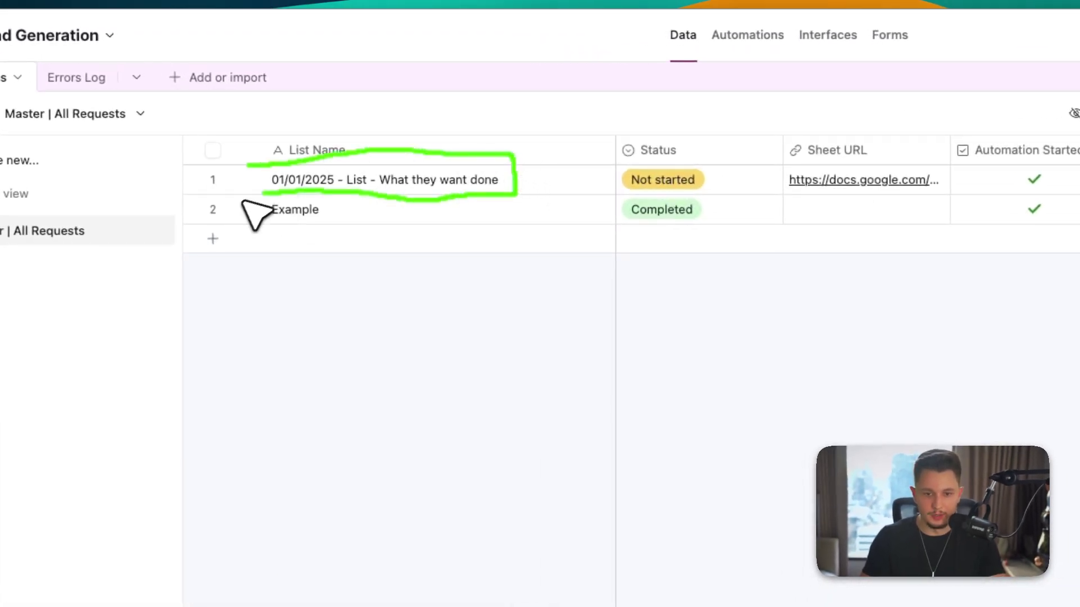
pyautogui.moveTo(625, 192); pyautogui.dragTo(705, 194)
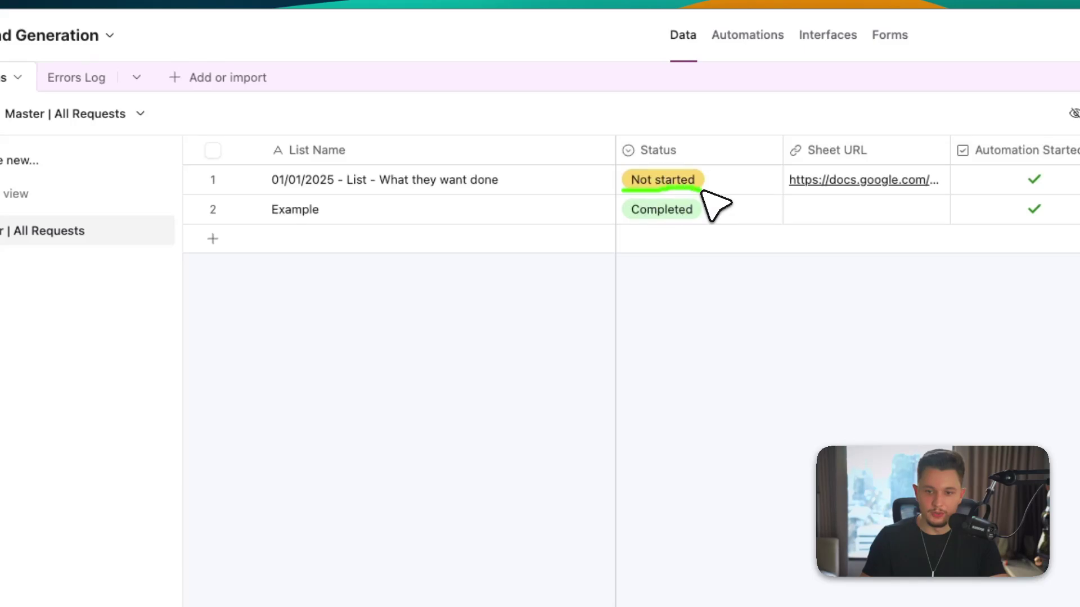
# - Set the first record's status to Started and dismiss the Meal 2 reminder
pyautogui.doubleClick(731, 181)
pyautogui.click(728, 185)
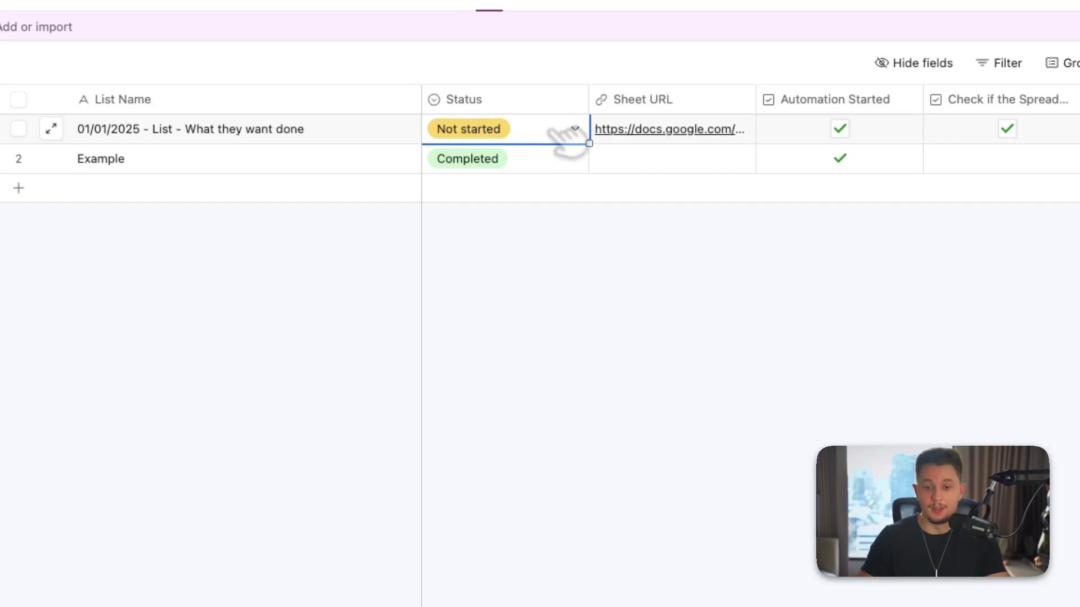
pyautogui.click(570, 135)
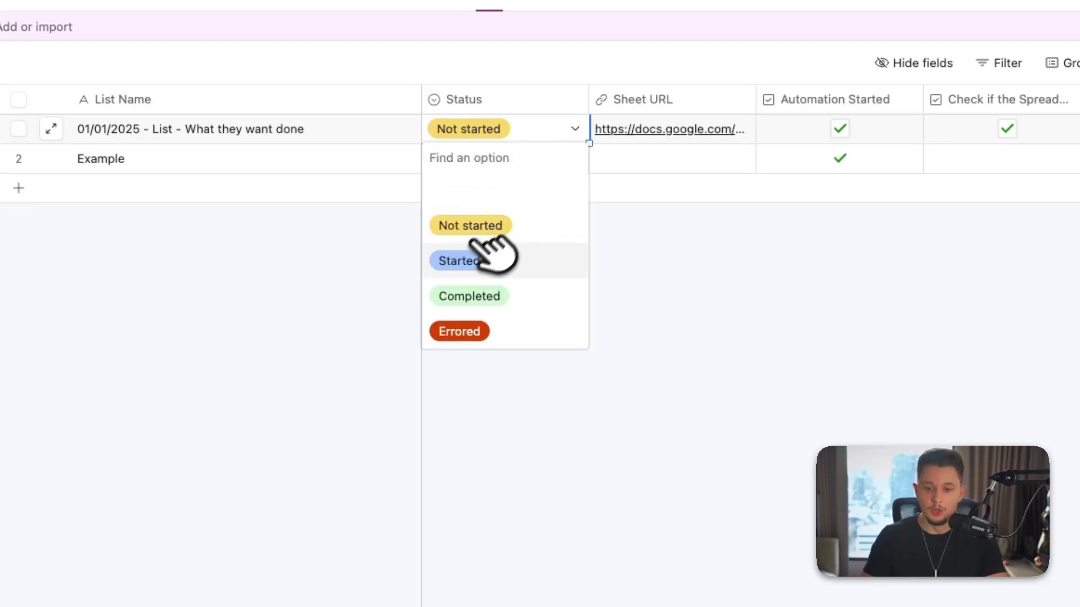
pyautogui.click(472, 257)
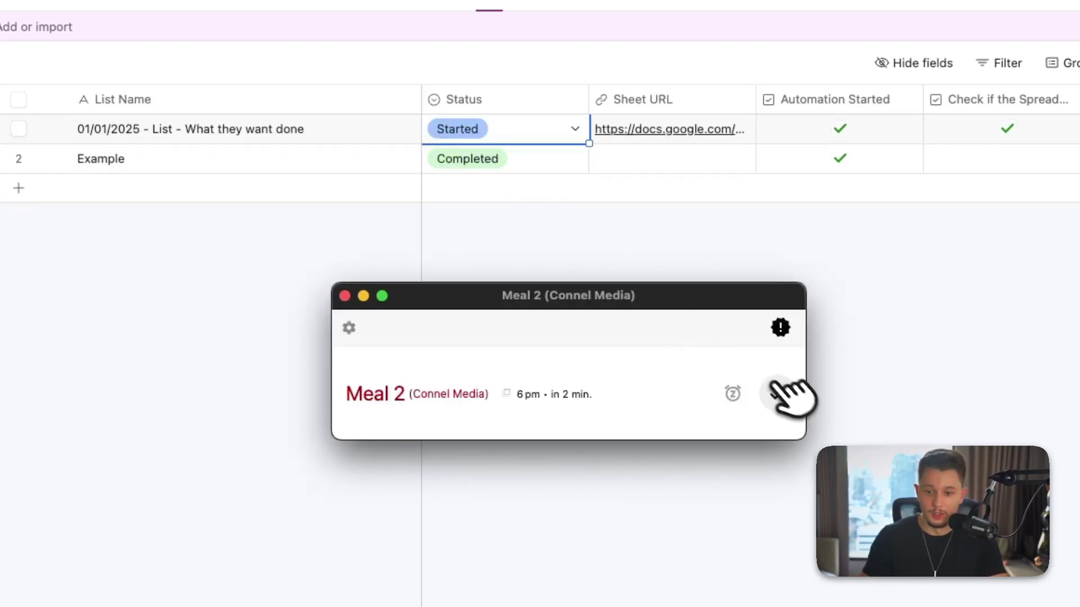
pyautogui.click(777, 388)
pyautogui.click(628, 331)
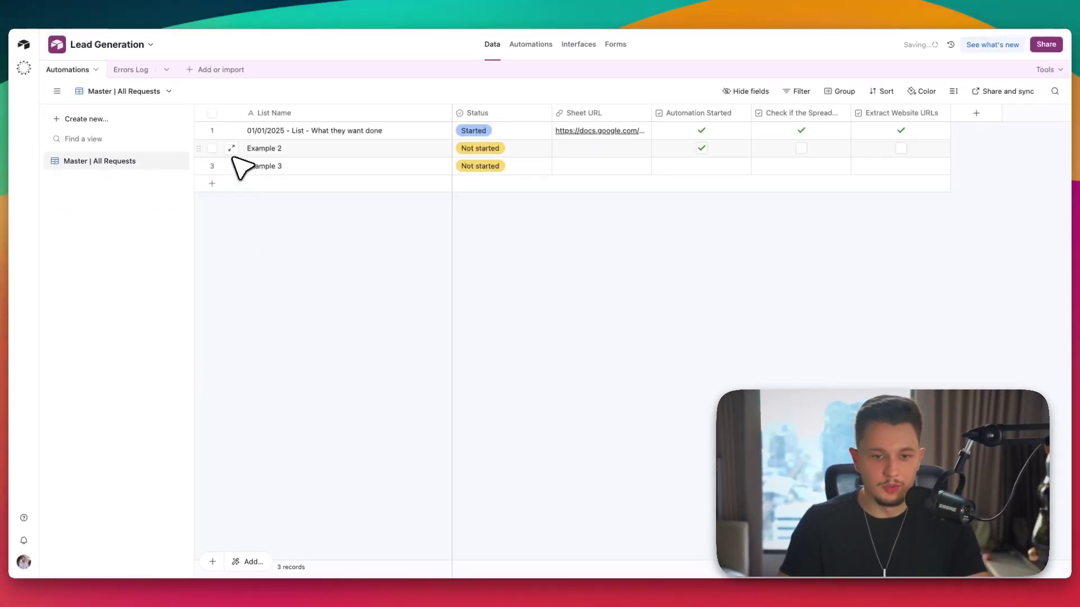
# - Box the first record's Started status and mark the Example 2 and Example 3 rows with green strokes
pyautogui.moveTo(232, 145); pyautogui.dragTo(243, 183)
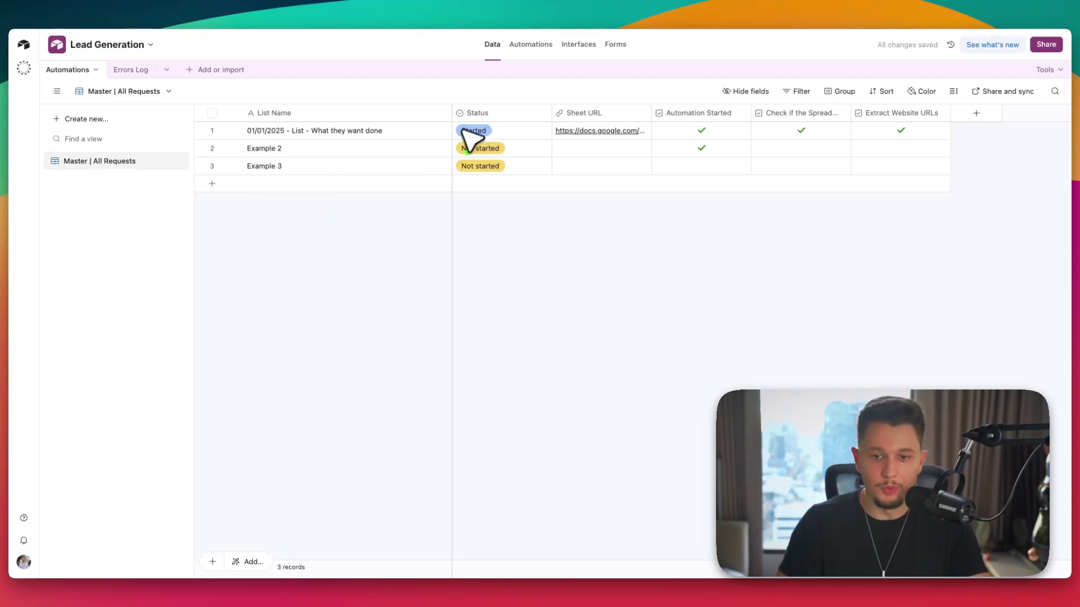
pyautogui.moveTo(480, 139)
pyautogui.mouseDown()
pyautogui.moveTo(555, 137)
pyautogui.moveTo(527, 122)
pyautogui.moveTo(450, 137)
pyautogui.mouseUp()
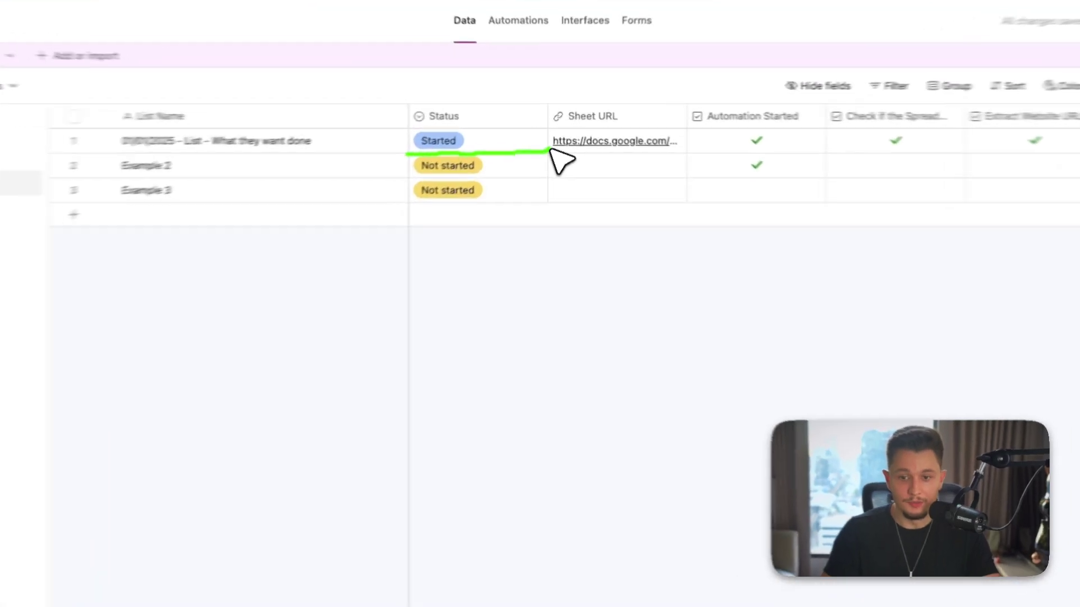
pyautogui.moveTo(373, 159); pyautogui.dragTo(366, 139)
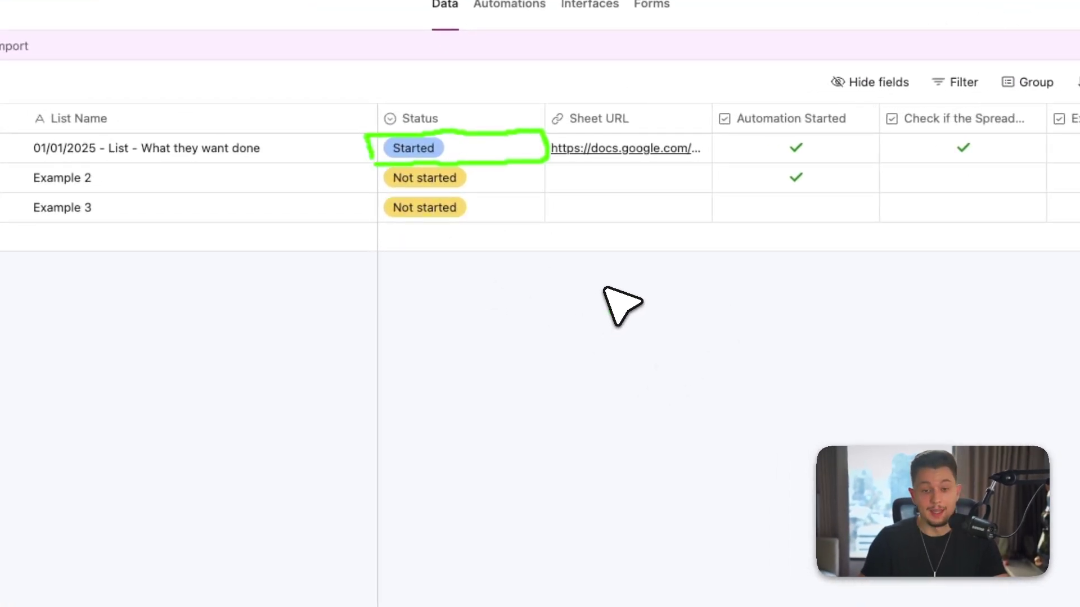
pyautogui.click(576, 304)
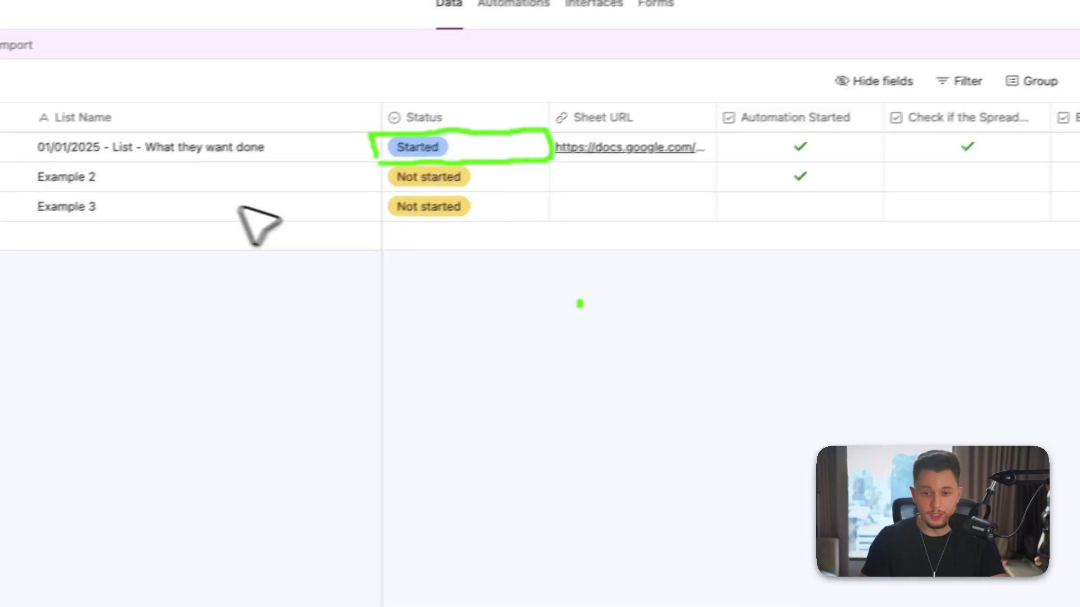
pyautogui.moveTo(188, 200)
pyautogui.mouseDown()
pyautogui.moveTo(119, 170)
pyautogui.moveTo(148, 166)
pyautogui.mouseUp()
pyautogui.moveTo(355, 198); pyautogui.dragTo(273, 178)
pyautogui.moveTo(279, 223); pyautogui.dragTo(298, 192)
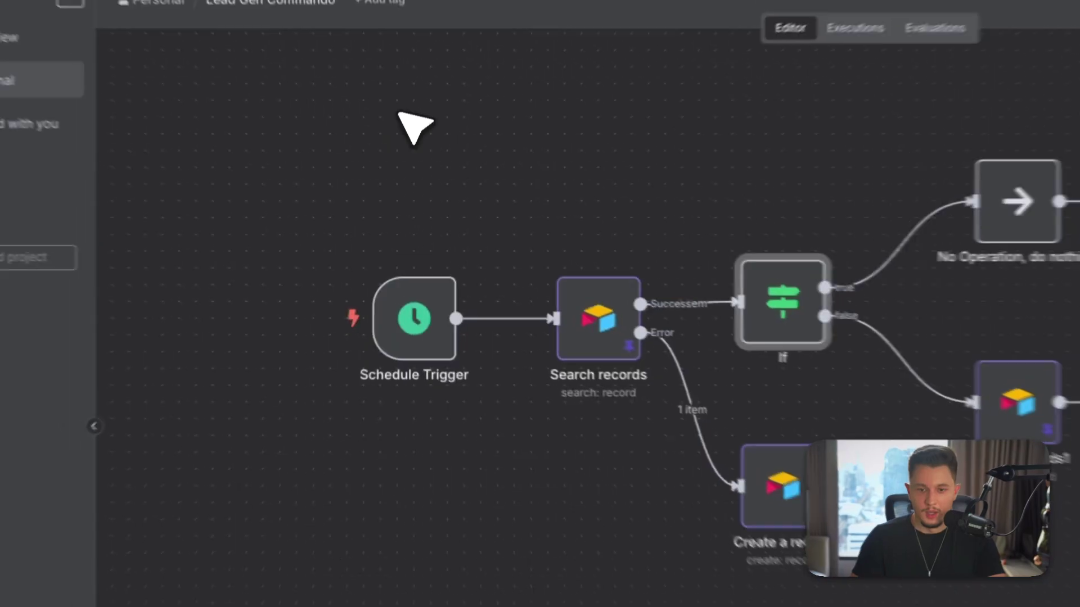
# - In n8n, circle Search records, draw an arrow through the If node to the underlined No Operation node, and clear the annotations
pyautogui.moveTo(593, 243); pyautogui.dragTo(540, 280)
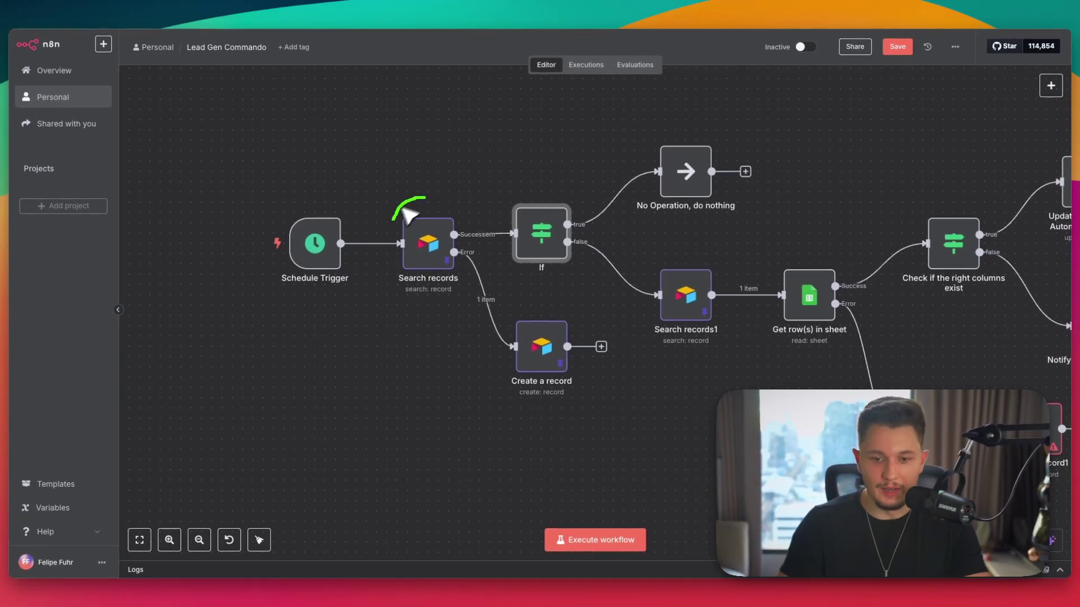
pyautogui.moveTo(403, 209); pyautogui.dragTo(422, 200)
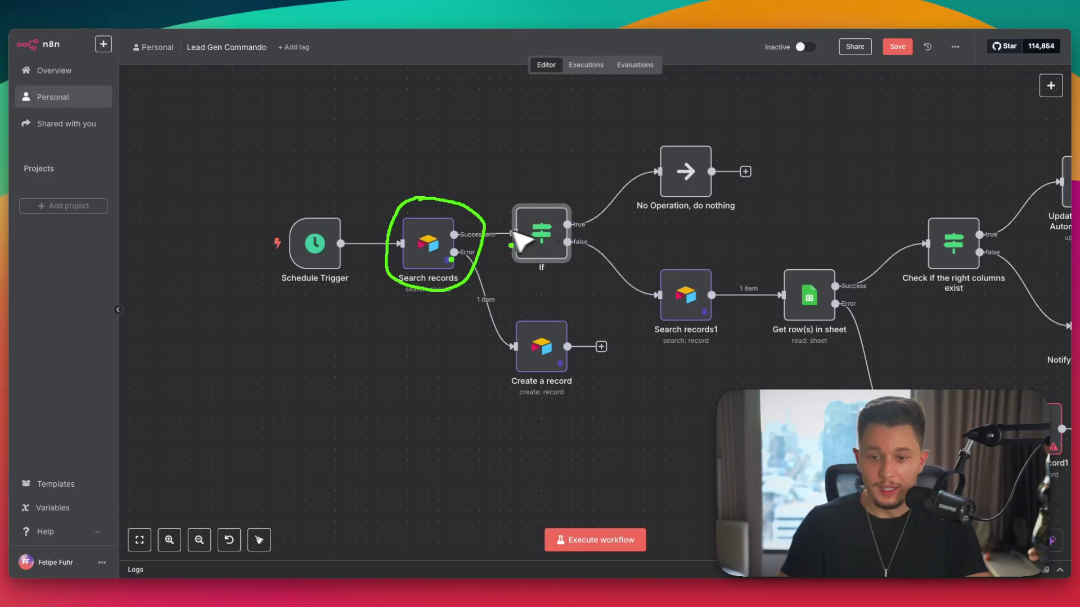
pyautogui.moveTo(499, 234)
pyautogui.mouseDown()
pyautogui.moveTo(562, 220)
pyautogui.moveTo(653, 174)
pyautogui.mouseUp()
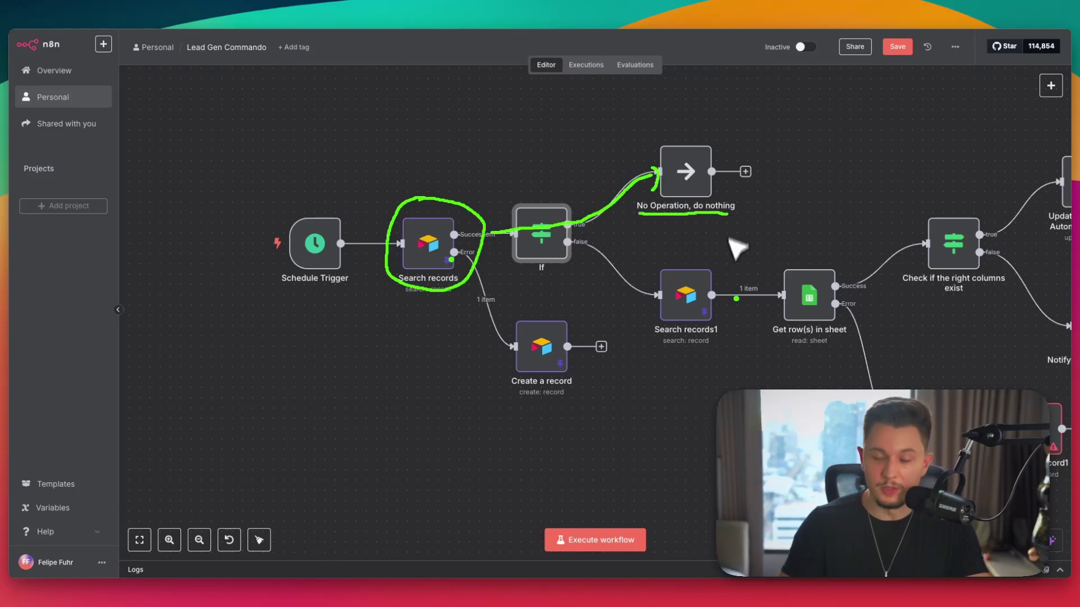
pyautogui.press('Escape')
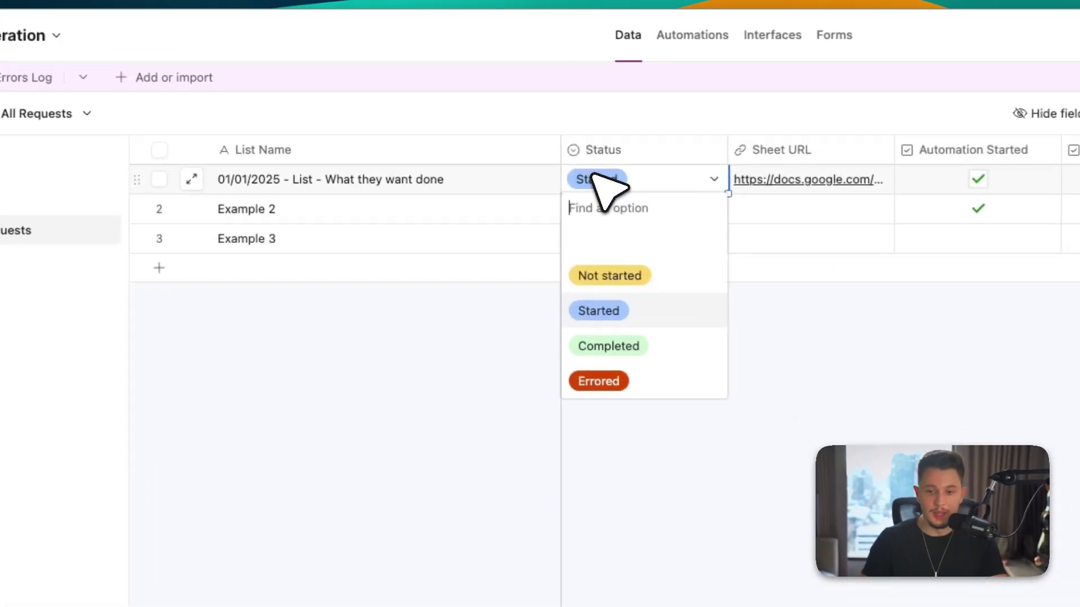
# - Switch to the Airtable base and set the first record's status to Not started
pyautogui.click(624, 264)
pyautogui.click(627, 181)
pyautogui.click(444, 359)
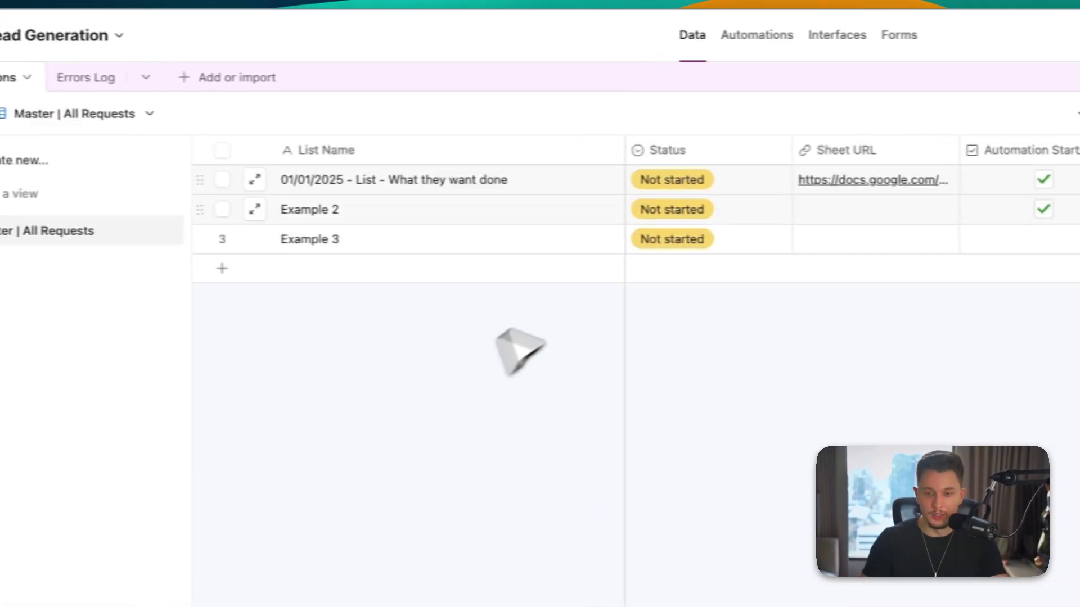
pyautogui.click(269, 181)
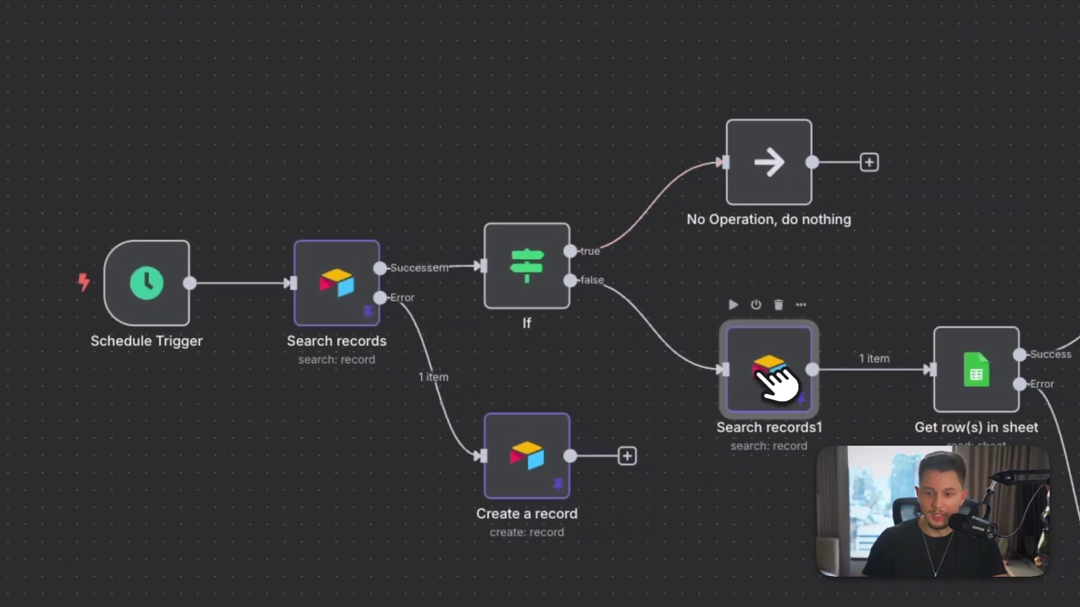
# - Open the Search records1 node in n8n, circle its 'Not started' filter formula and its limit of 1, and close the node
pyautogui.doubleClick(784, 386)
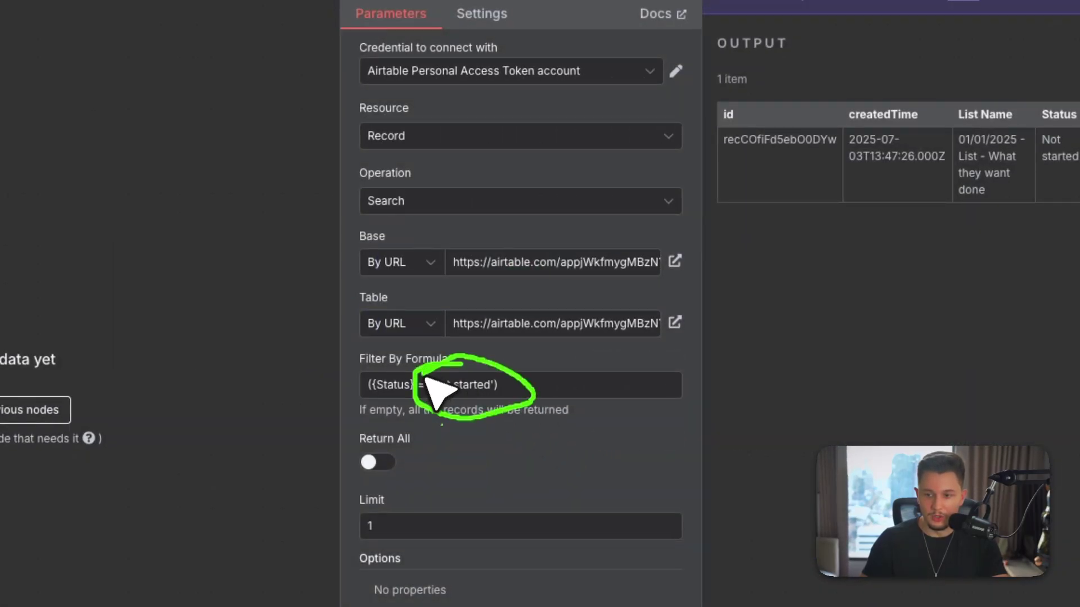
pyautogui.moveTo(391, 384)
pyautogui.mouseDown()
pyautogui.moveTo(356, 382)
pyautogui.moveTo(377, 384)
pyautogui.mouseUp()
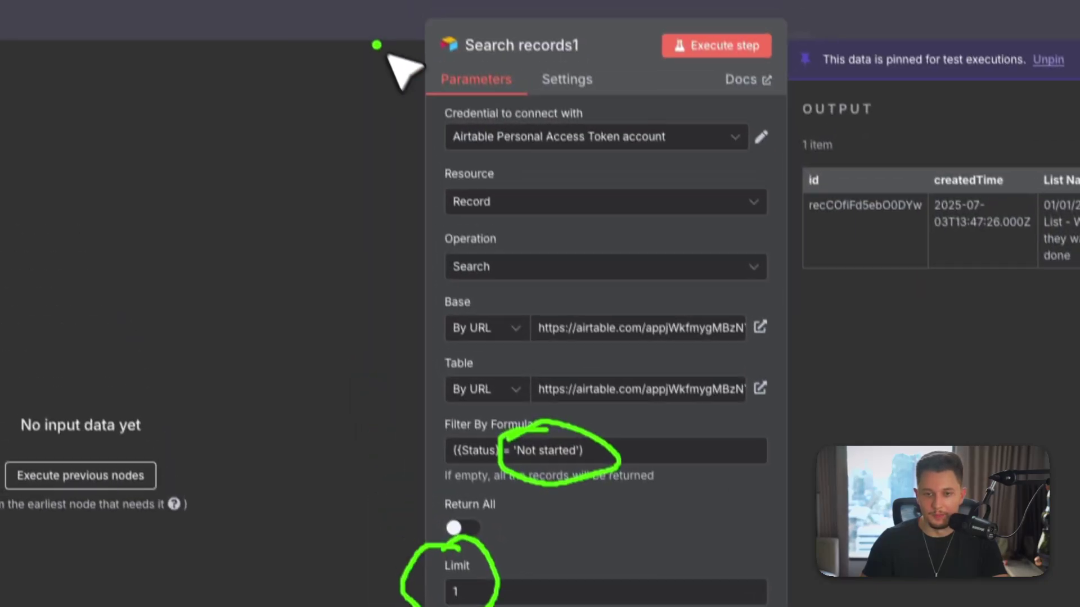
pyautogui.click(385, 53)
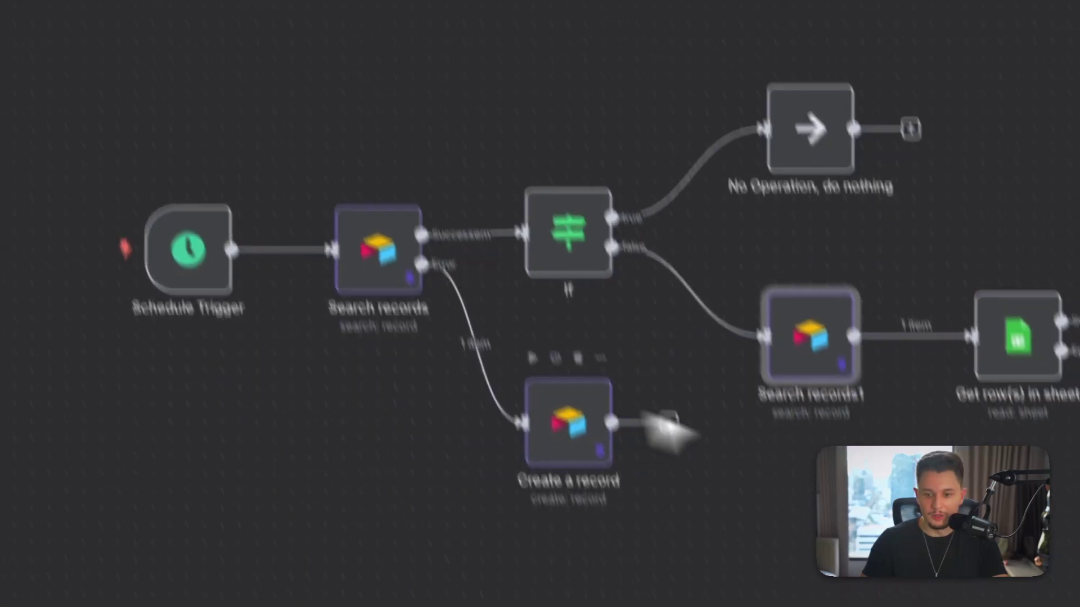
# - Outline the section from Schedule Trigger to Search records1, clear it, and box the section from Get row(s) in sheet to the external URLs check
pyautogui.moveTo(782, 376); pyautogui.dragTo(354, 359)
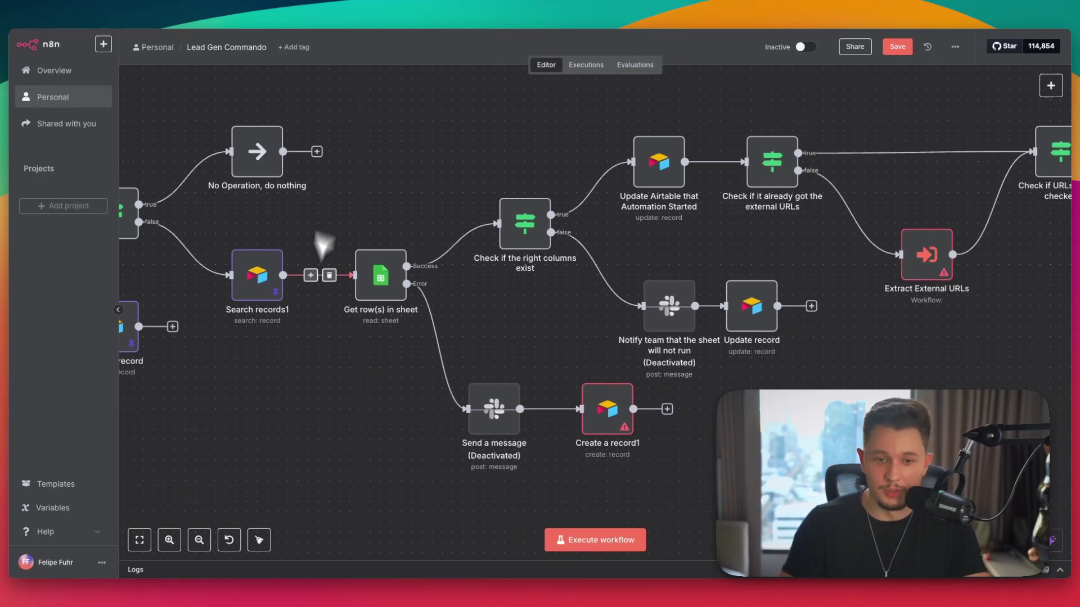
pyautogui.hscroll(-5, 362, 394)
pyautogui.scroll(-3, 520, 390)
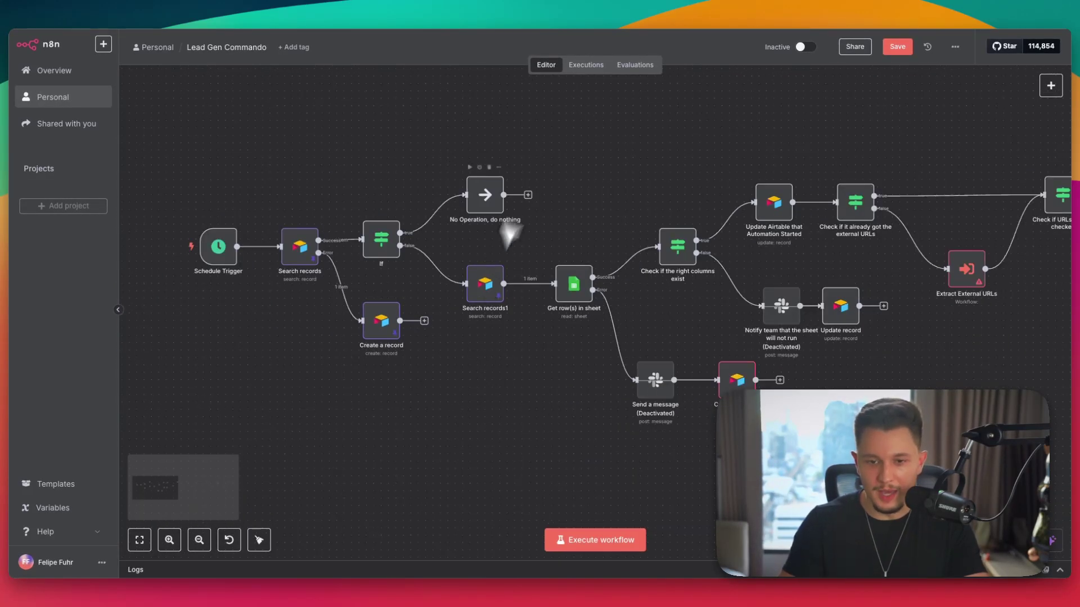
pyautogui.moveTo(535, 127)
pyautogui.mouseDown()
pyautogui.moveTo(145, 322)
pyautogui.moveTo(436, 377)
pyautogui.mouseUp()
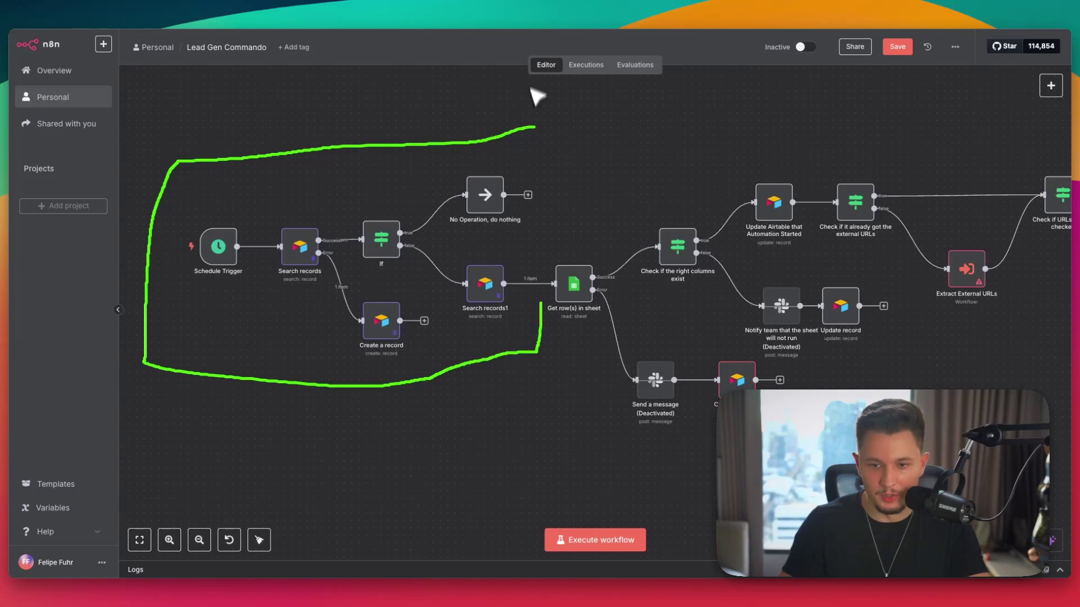
pyautogui.moveTo(541, 304); pyautogui.dragTo(528, 103)
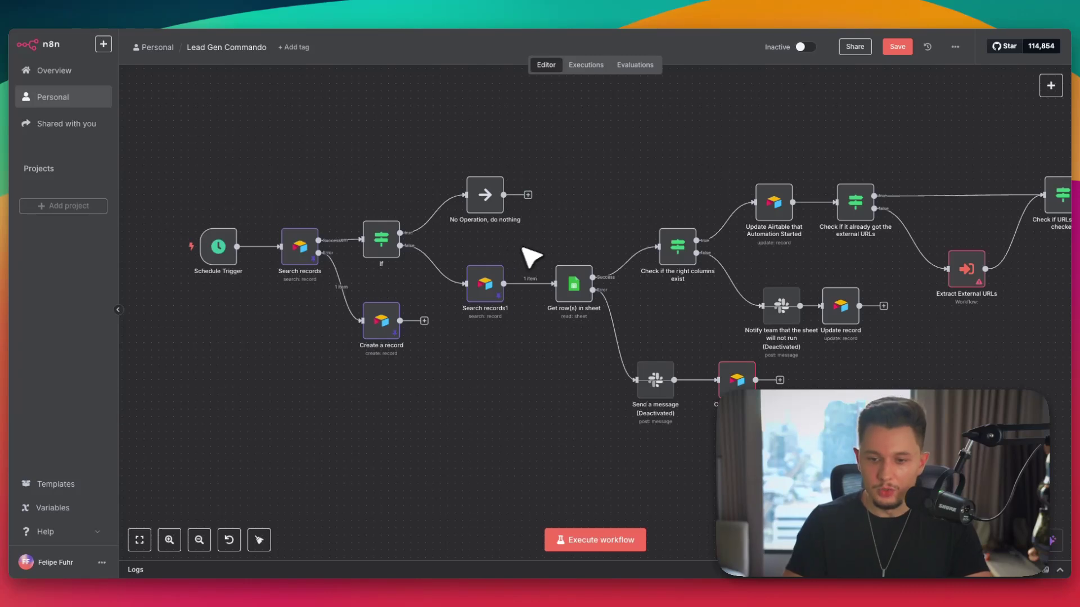
pyautogui.moveTo(541, 204)
pyautogui.mouseDown()
pyautogui.moveTo(560, 425)
pyautogui.moveTo(687, 451)
pyautogui.mouseUp()
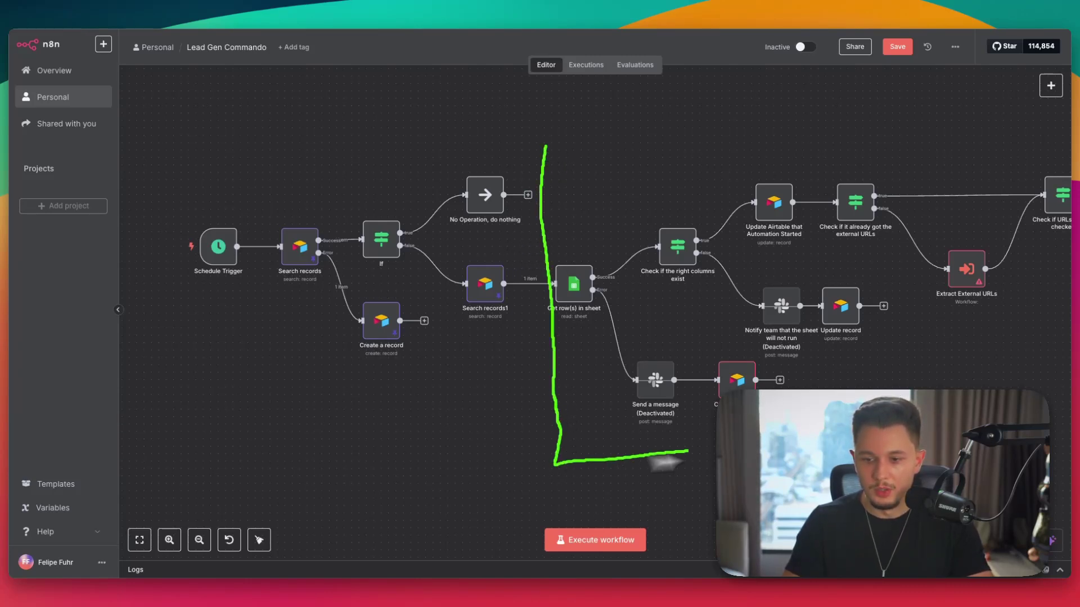
pyautogui.moveTo(919, 393)
pyautogui.mouseDown()
pyautogui.moveTo(891, 145)
pyautogui.moveTo(526, 157)
pyautogui.mouseUp()
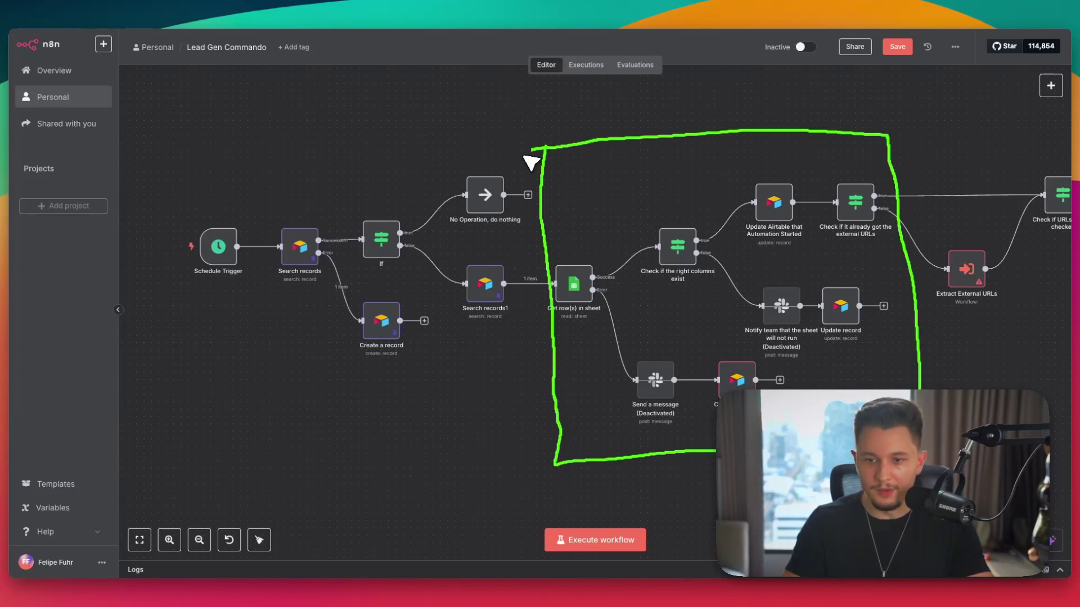
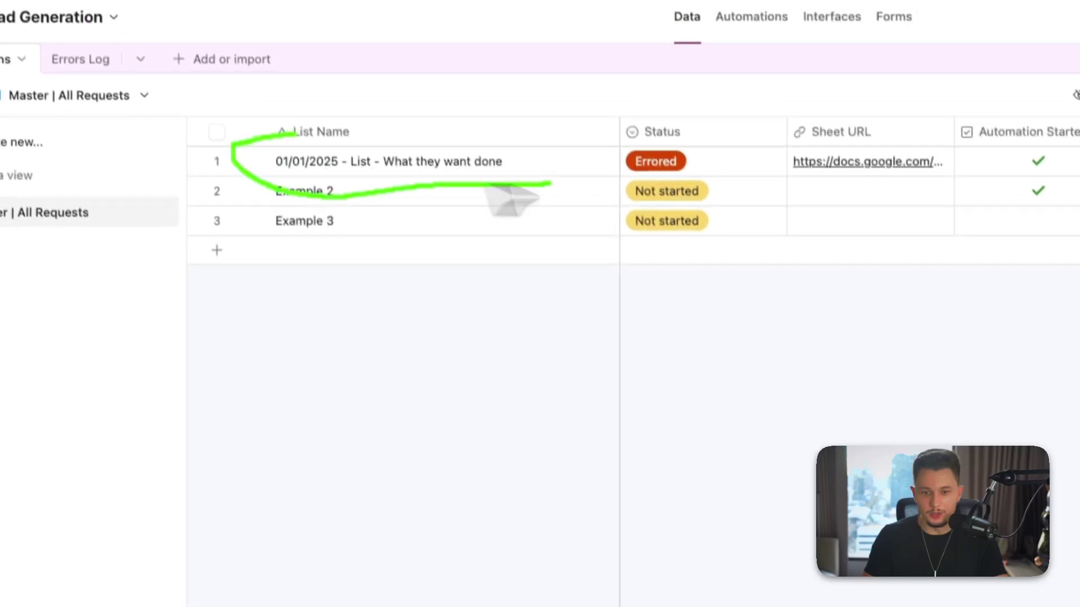
# - Draw arrows to the Example 2 and Example 3 records, underline the first record's Sheet URL, and clear the annotations
pyautogui.press('Escape')
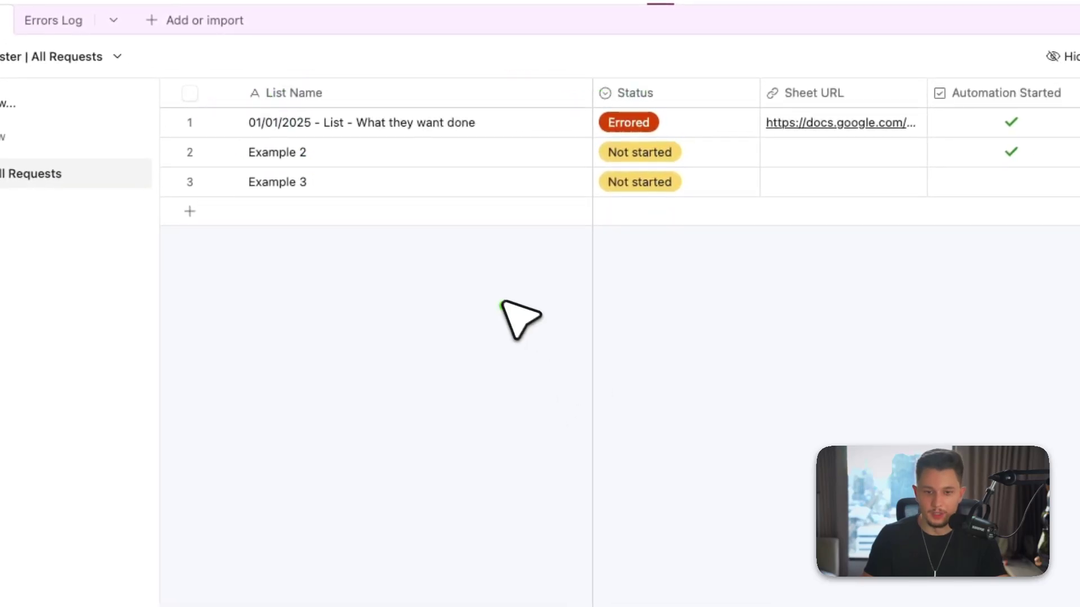
pyautogui.moveTo(497, 298)
pyautogui.mouseDown()
pyautogui.moveTo(363, 169)
pyautogui.moveTo(345, 180)
pyautogui.mouseUp()
pyautogui.moveTo(400, 346)
pyautogui.mouseDown()
pyautogui.moveTo(410, 368)
pyautogui.moveTo(299, 220)
pyautogui.mouseUp()
pyautogui.moveTo(297, 252); pyautogui.dragTo(333, 215)
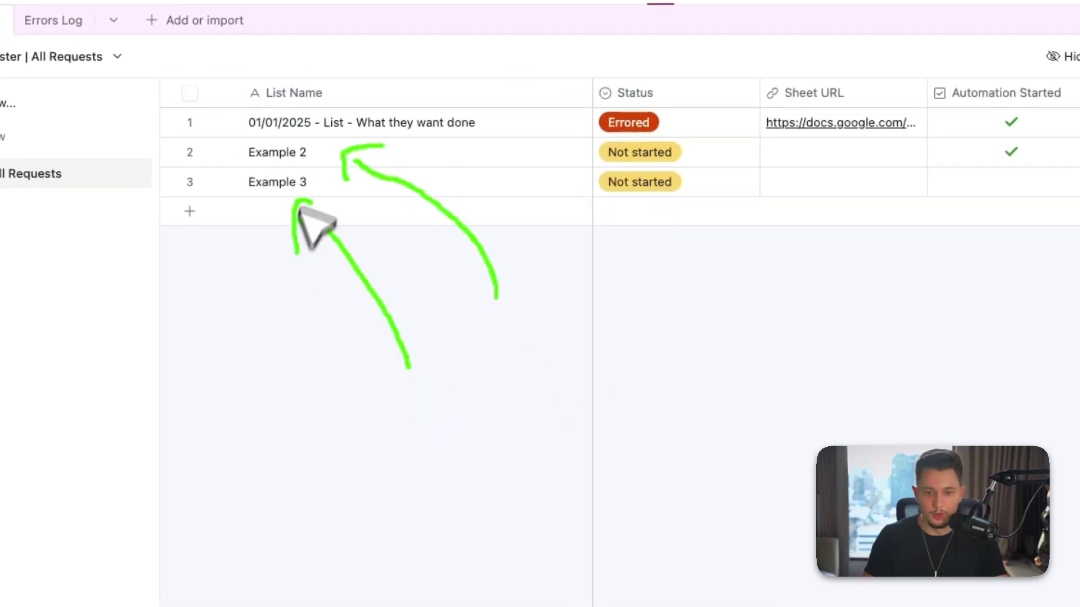
pyautogui.press('Escape')
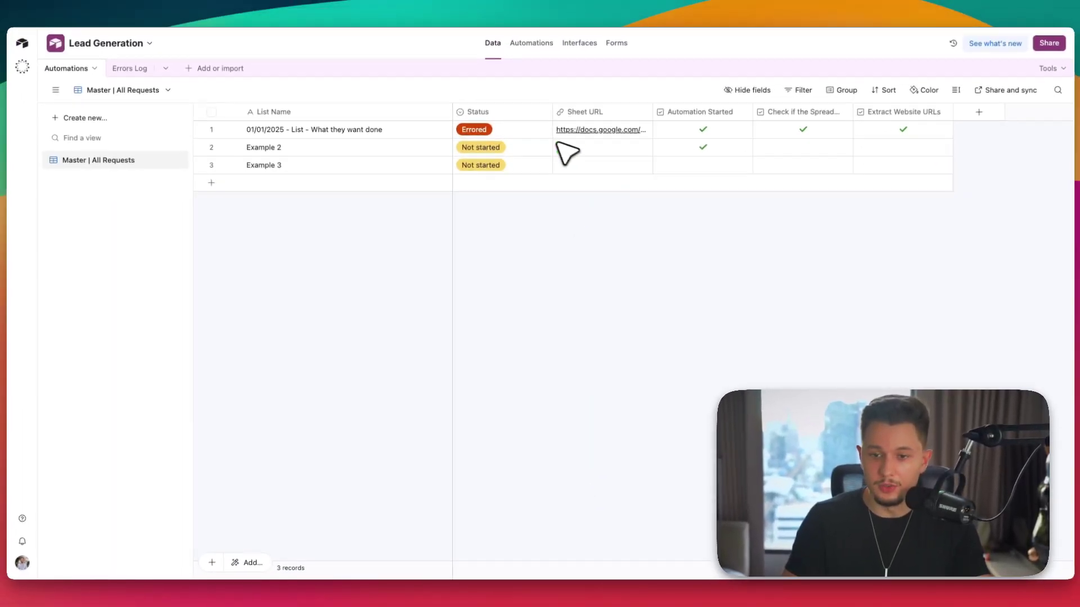
pyautogui.moveTo(552, 137); pyautogui.dragTo(652, 136)
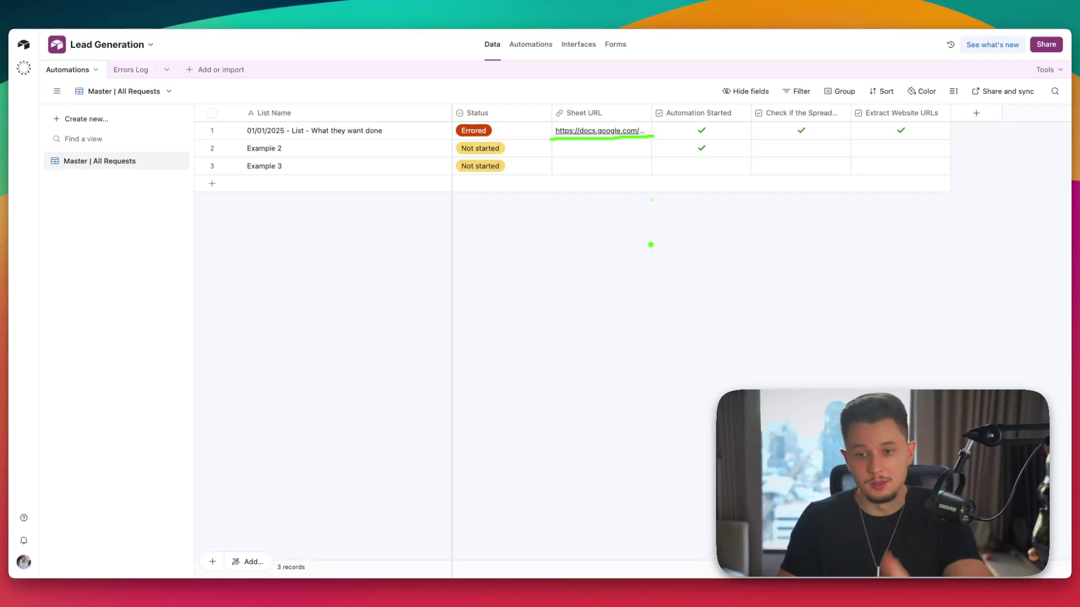
pyautogui.press('Escape')
# - Switch to the Lead Gen Commando workflow in n8n and outline the Get row(s) in sheet and Check if the right columns exist nodes
pyautogui.click(258, 0)
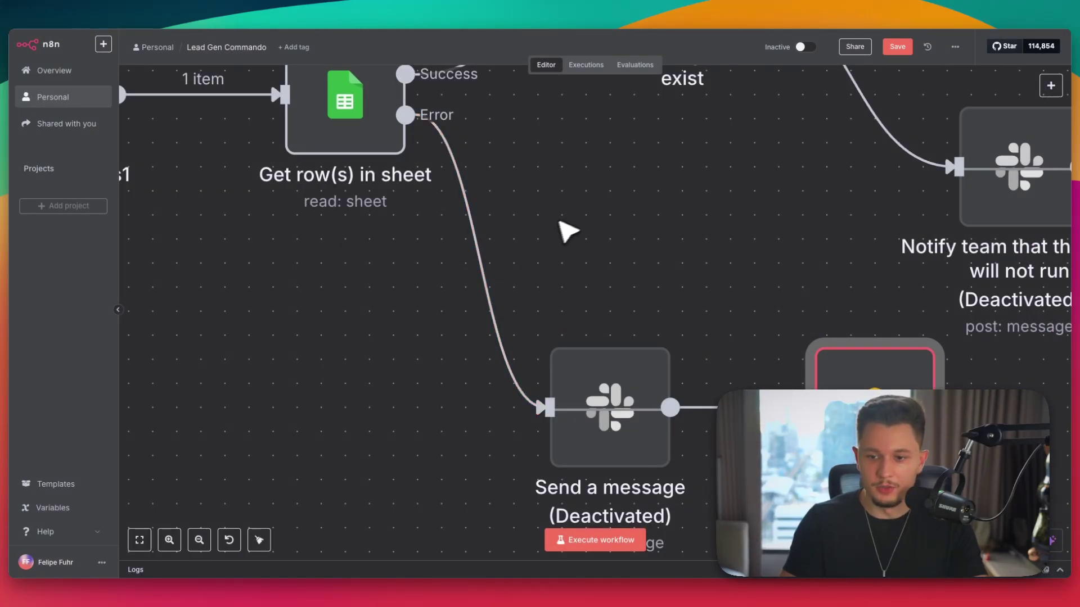
pyautogui.scroll(-5, 585, 222)
pyautogui.scroll(4, 590, 218)
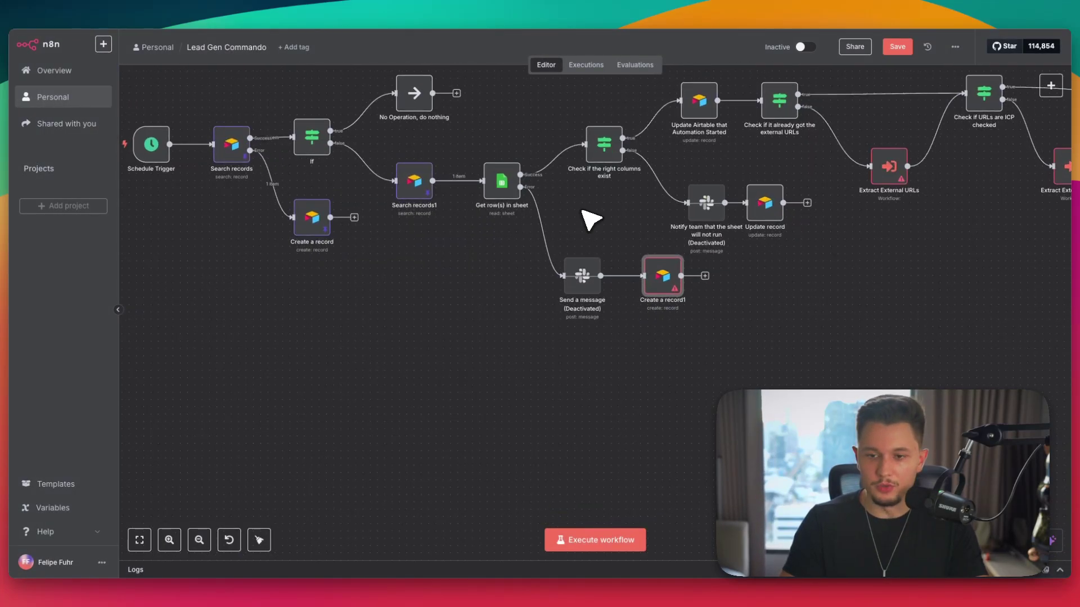
pyautogui.scroll(2, 590, 219)
pyautogui.moveTo(635, 205); pyautogui.dragTo(459, 367)
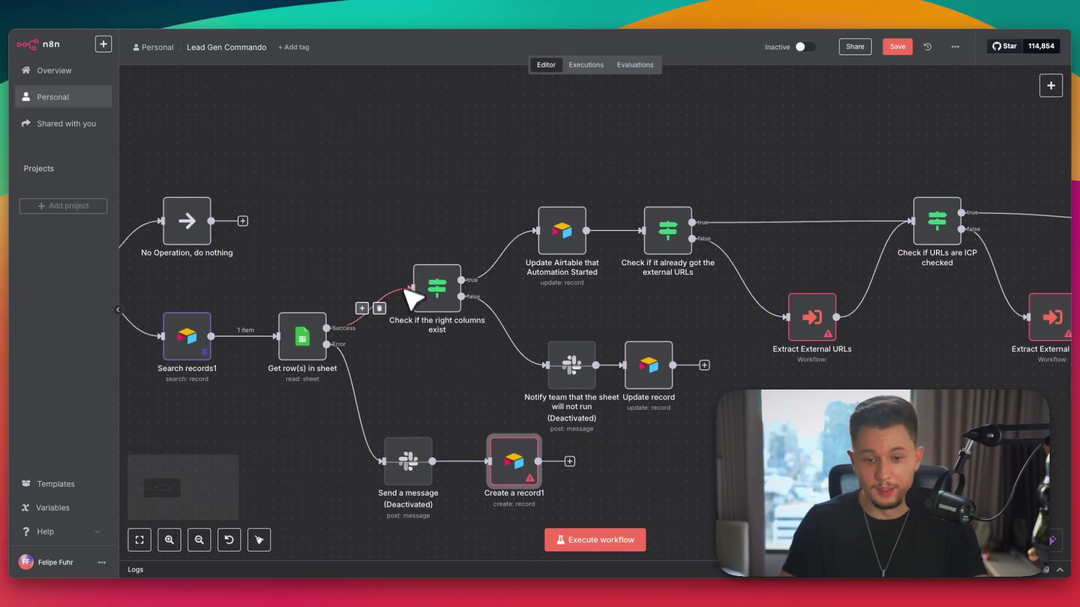
pyautogui.moveTo(321, 292)
pyautogui.mouseDown()
pyautogui.moveTo(334, 388)
pyautogui.moveTo(323, 292)
pyautogui.mouseUp()
pyautogui.moveTo(375, 252); pyautogui.dragTo(436, 347)
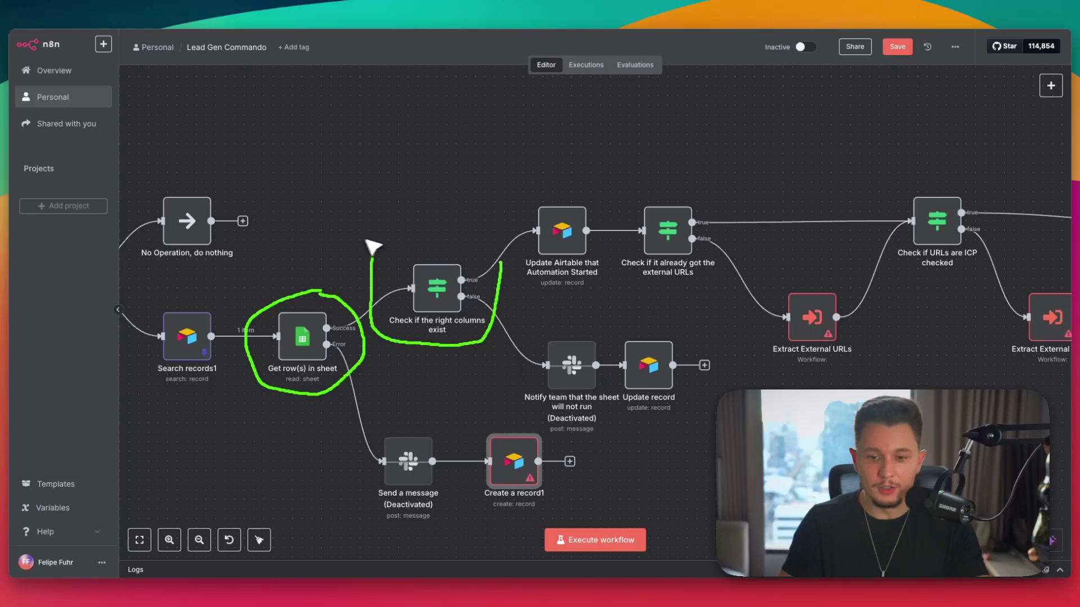
pyautogui.moveTo(367, 240); pyautogui.dragTo(375, 244)
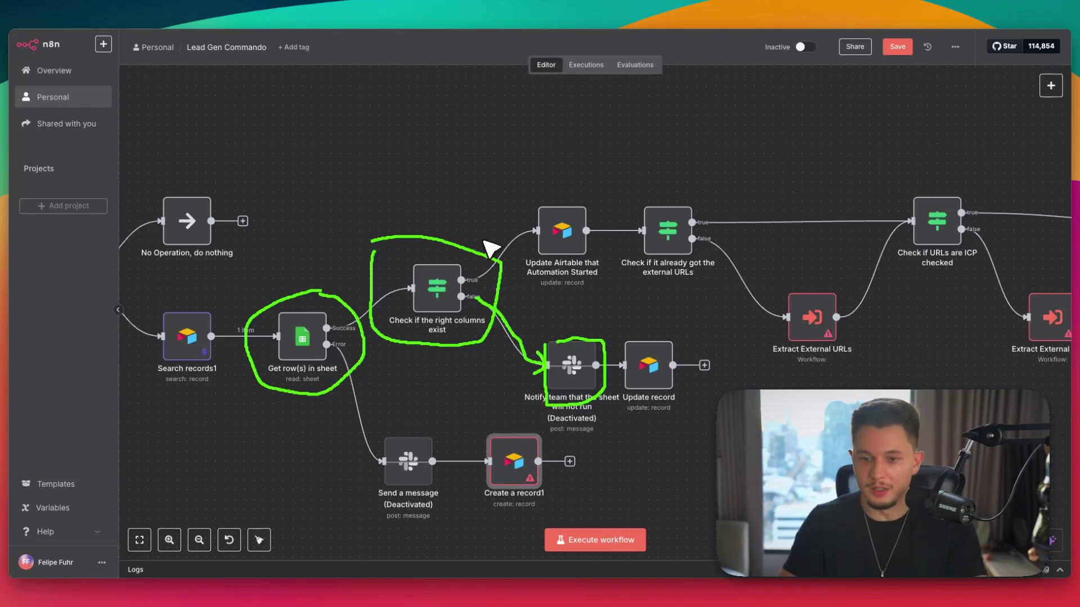
# - Mark the true branch from the column check to Update Airtable that Automation Started, and clear the annotations
pyautogui.moveTo(485, 243); pyautogui.dragTo(611, 201)
pyautogui.moveTo(609, 148)
pyautogui.mouseDown()
pyautogui.moveTo(671, 176)
pyautogui.moveTo(591, 202)
pyautogui.mouseUp()
pyautogui.press('Escape')
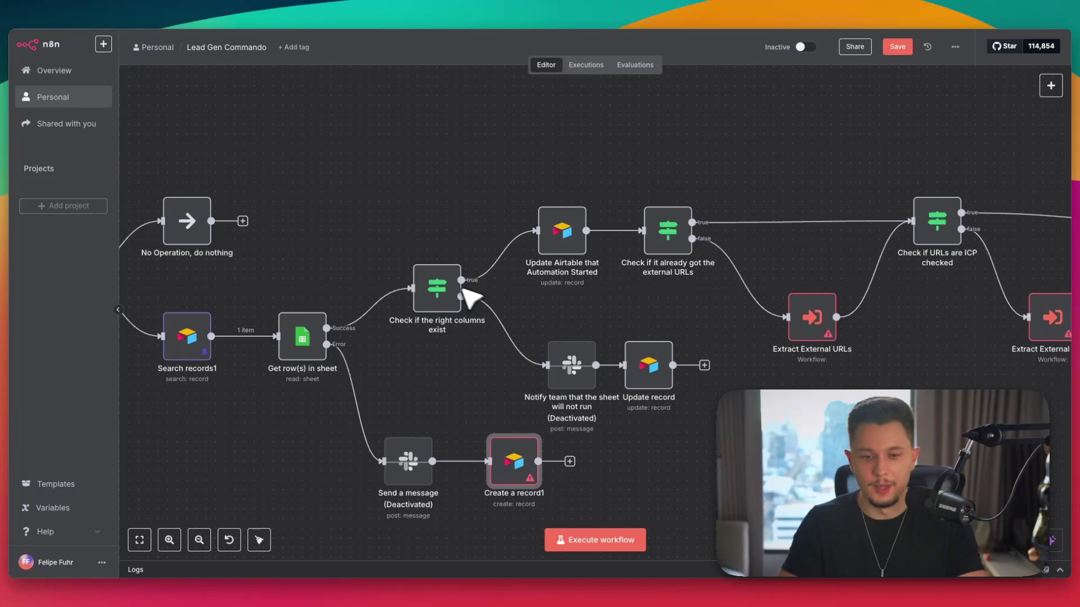
# - Open the settings of the Get row(s) in sheet node, mark its On Error option, and close the node
pyautogui.doubleClick(320, 333)
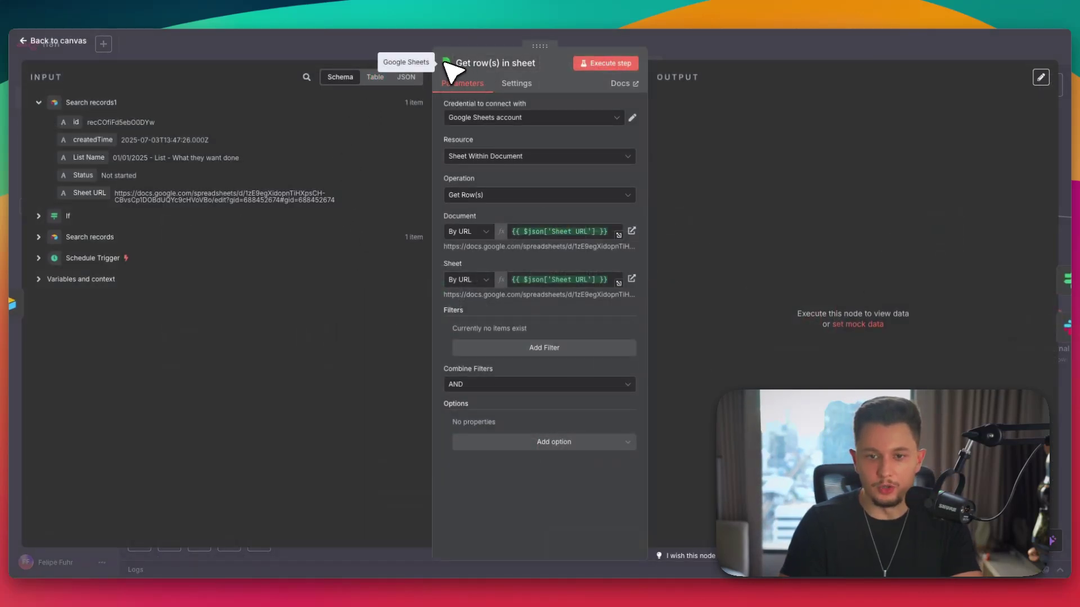
pyautogui.click(515, 84)
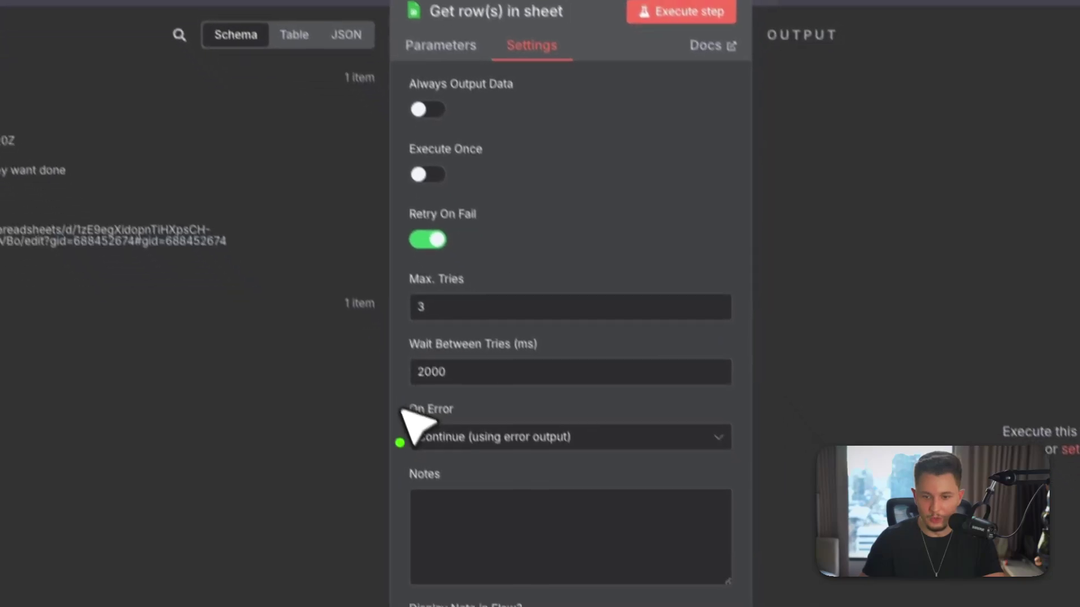
pyautogui.moveTo(398, 409)
pyautogui.mouseDown()
pyautogui.moveTo(470, 463)
pyautogui.moveTo(521, 395)
pyautogui.moveTo(383, 402)
pyautogui.mouseUp()
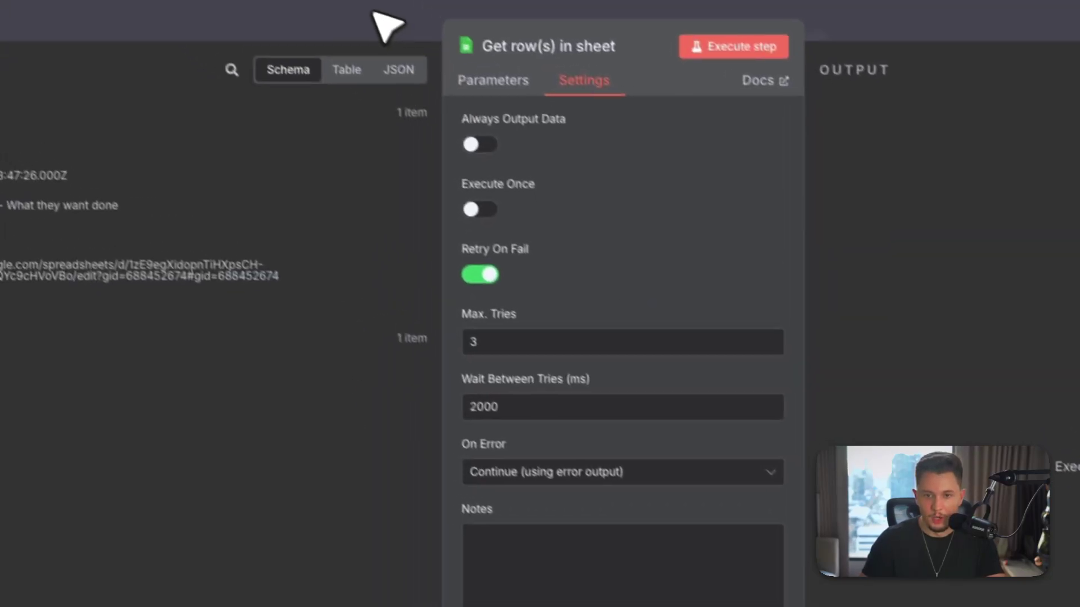
pyautogui.click(388, 28)
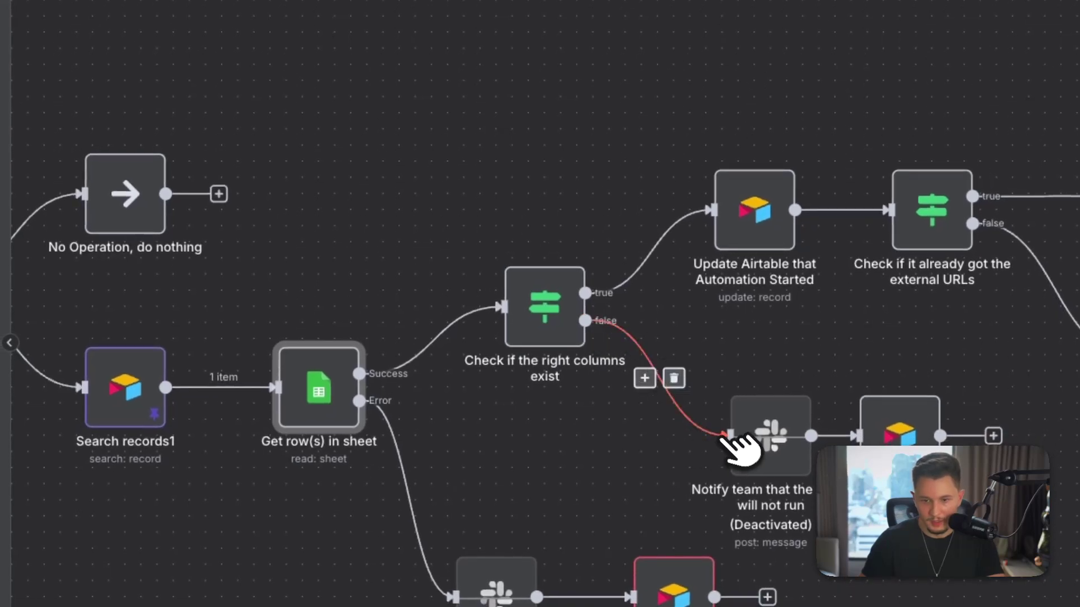
# - Pull a new connection from the Error output of Get row(s) in sheet and search the available nodes for slack
pyautogui.scroll(-3, 332, 494)
pyautogui.scroll(5, 286, 319)
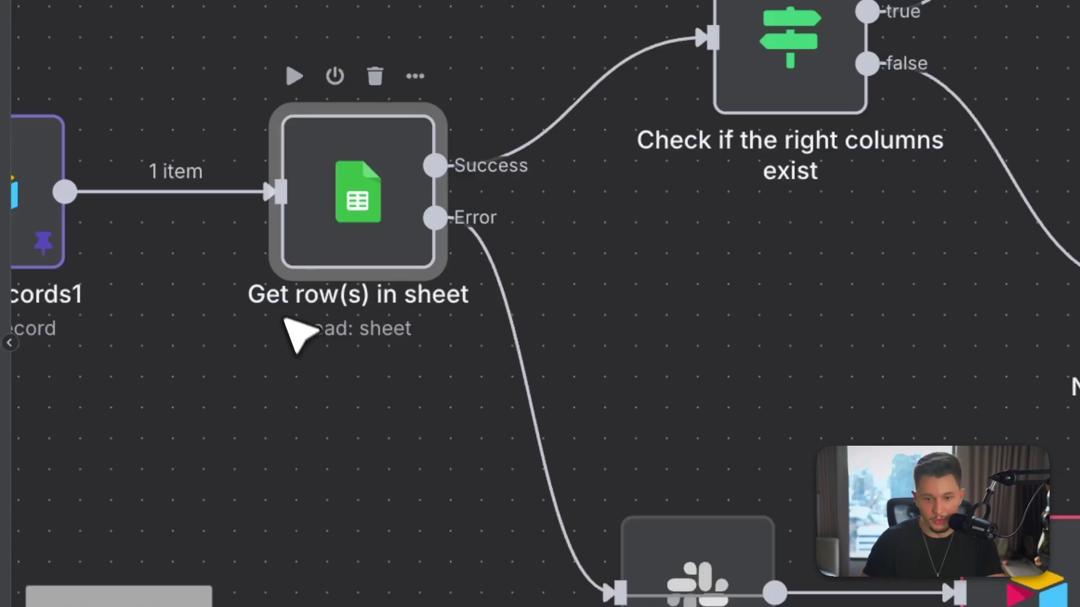
pyautogui.scroll(4, 285, 319)
pyautogui.moveTo(642, 106); pyautogui.dragTo(914, 393)
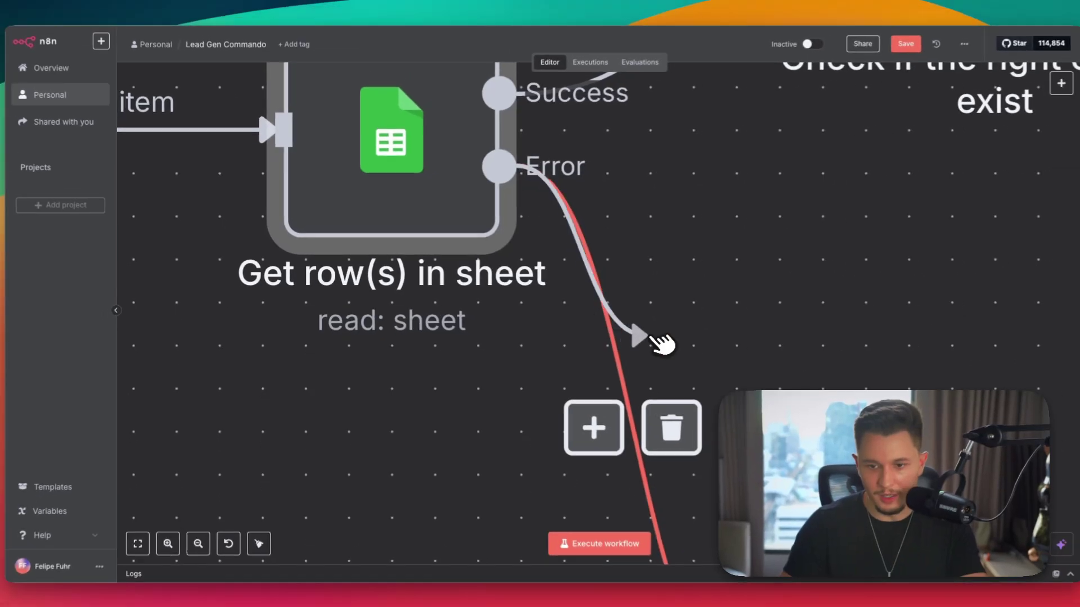
pyautogui.moveTo(664, 343); pyautogui.dragTo(776, 356)
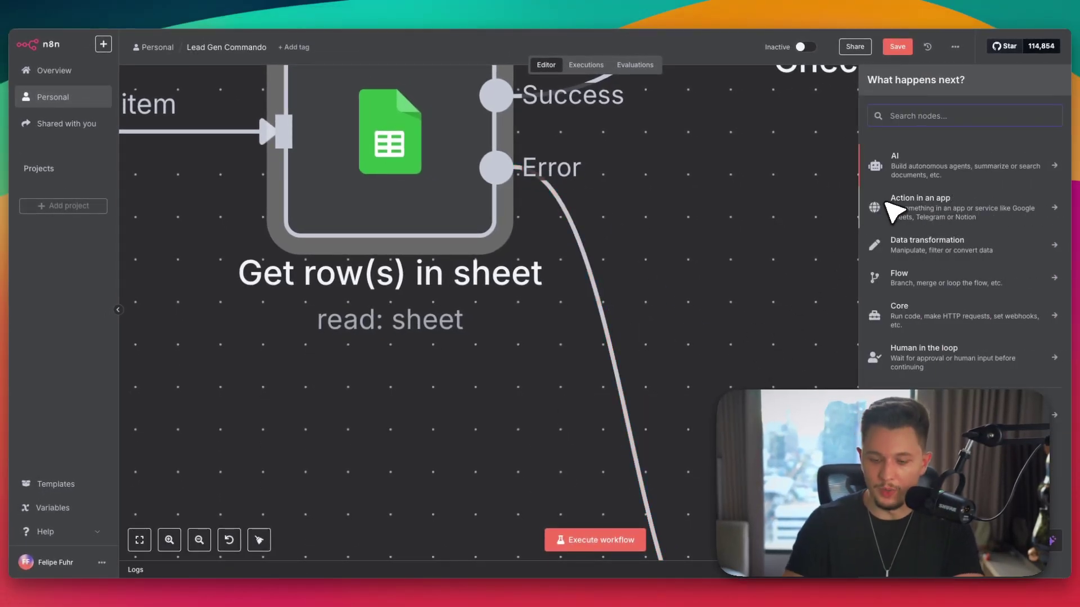
pyautogui.write('slack')
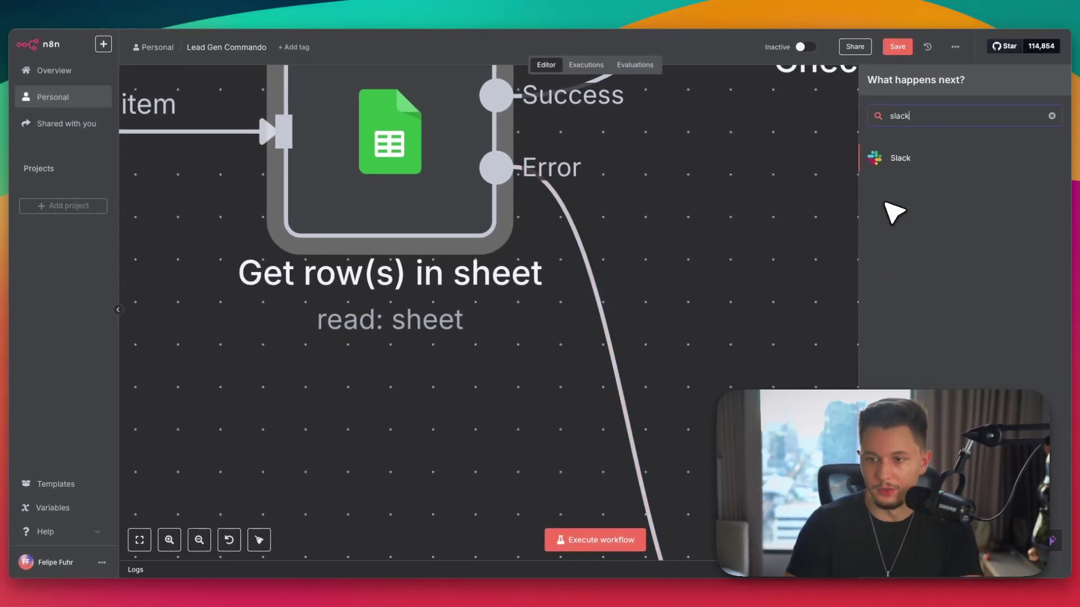
# - Search the available nodes for airtable instead, and close the node list without adding a node
pyautogui.press('BackSpace')
pyautogui.press('BackSpace')
pyautogui.press('BackSpace')
pyautogui.press('BackSpace')
pyautogui.press('BackSpace')
pyautogui.write('airtable')
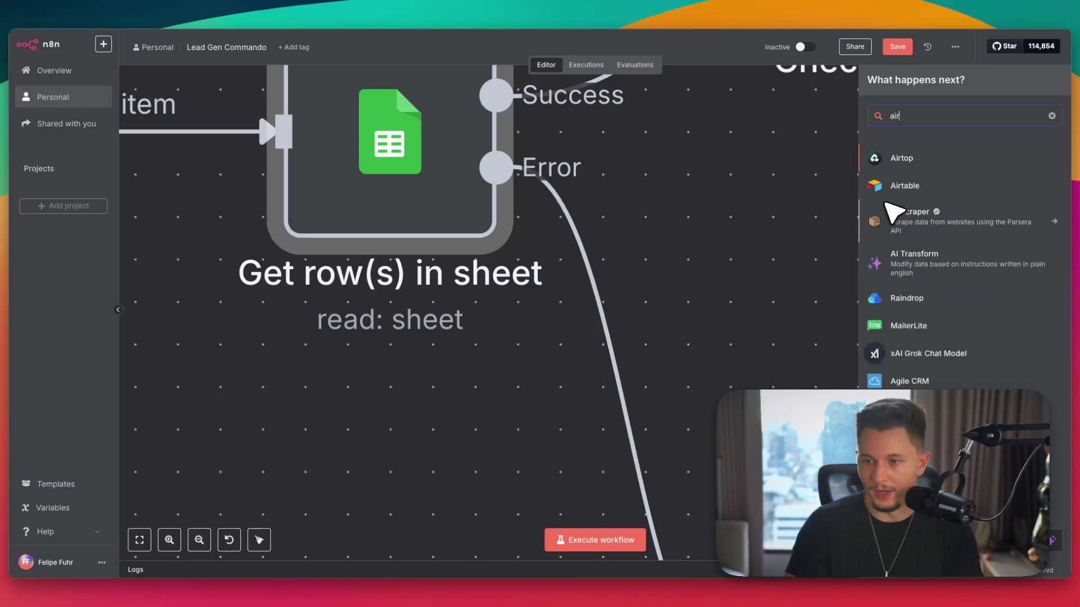
pyautogui.press('BackSpace')
pyautogui.press('BackSpace')
pyautogui.press('BackSpace')
pyautogui.press('BackSpace')
pyautogui.press('BackSpace')
pyautogui.press('BackSpace')
pyautogui.press('BackSpace')
pyautogui.press('BackSpace')
pyautogui.click(768, 302)
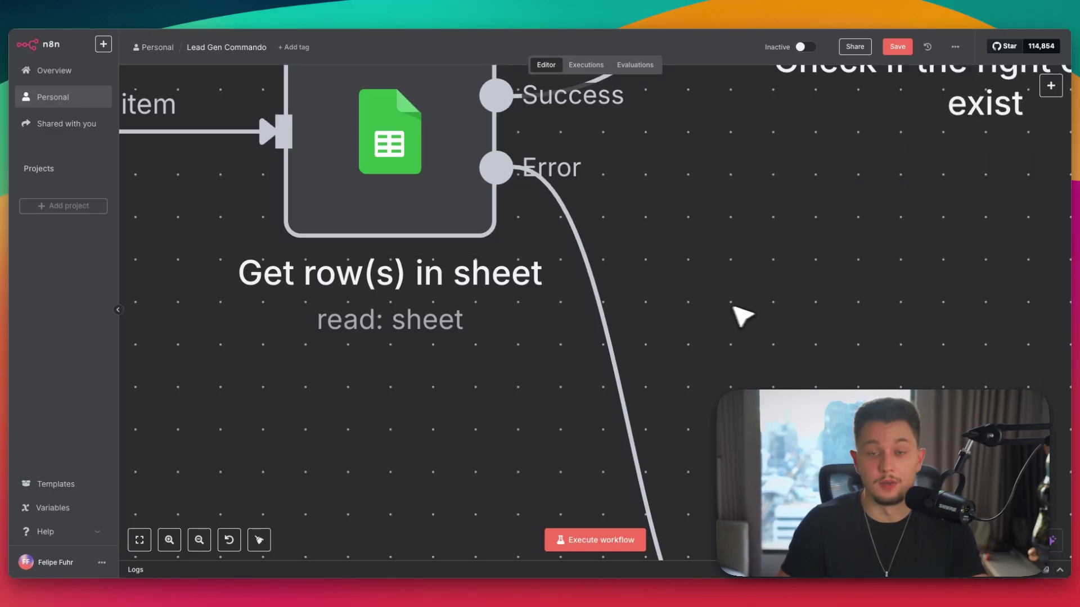
# - Circle the Get row(s) in sheet node and the Check if the right columns exist node on the canvas
pyautogui.scroll(-10, 702, 272)
pyautogui.scroll(5, 702, 272)
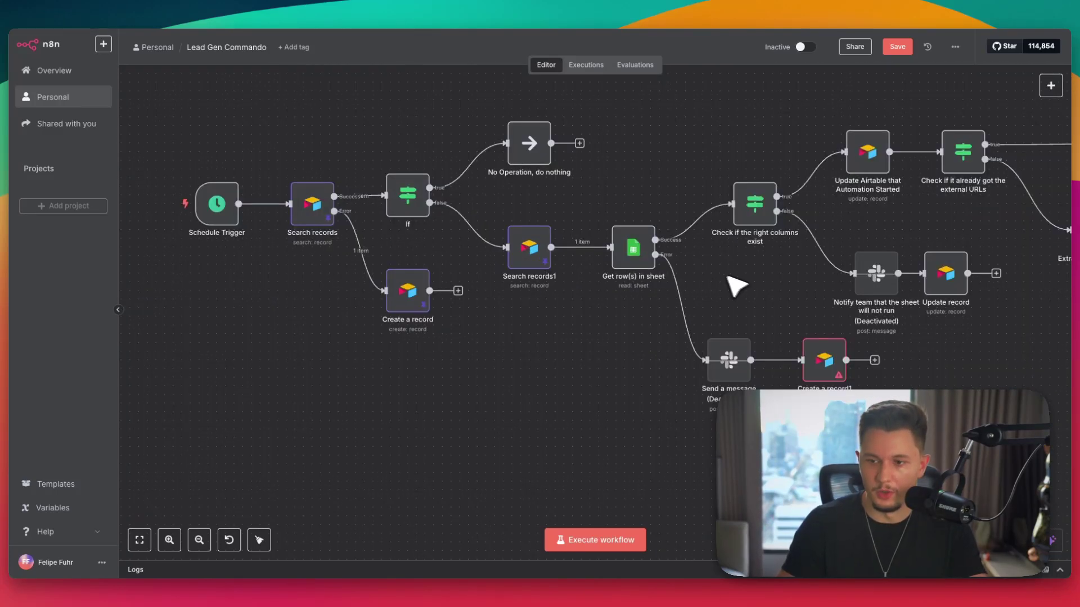
pyautogui.moveTo(787, 296); pyautogui.dragTo(545, 330)
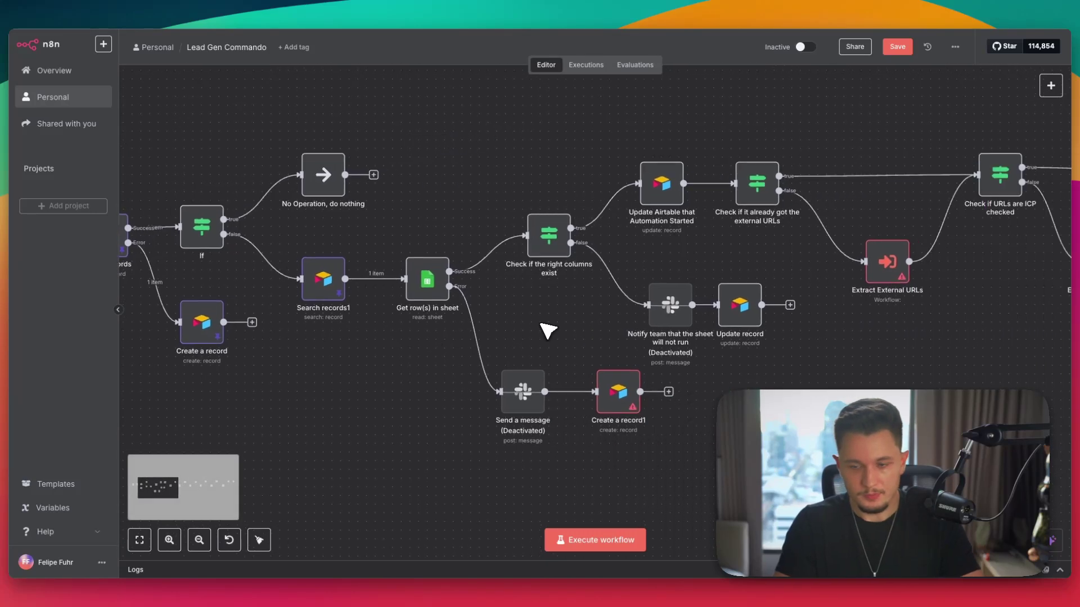
pyautogui.moveTo(410, 234); pyautogui.dragTo(399, 236)
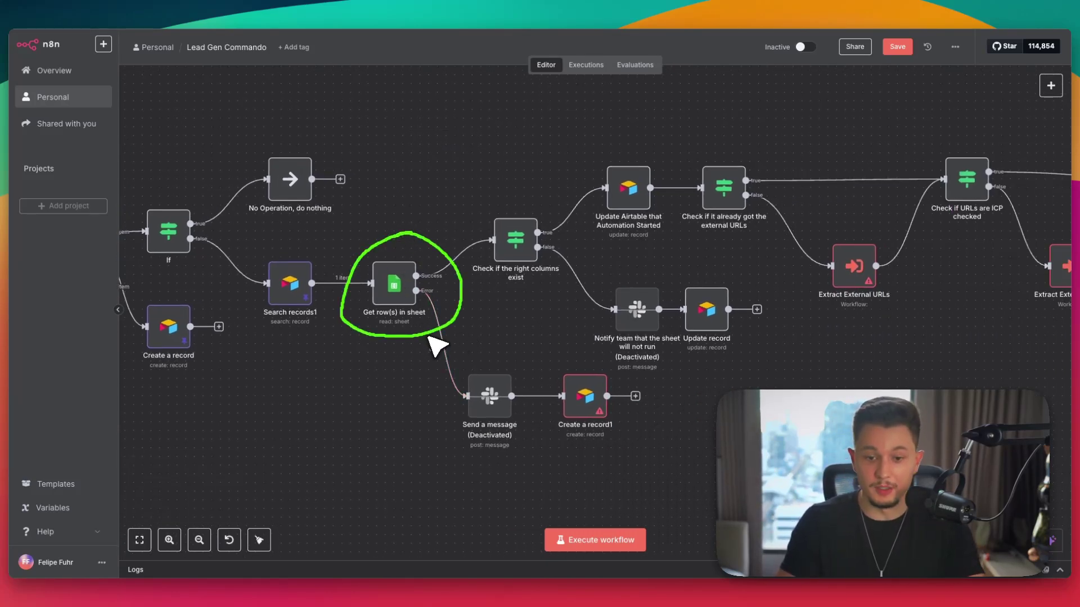
pyautogui.moveTo(540, 205); pyautogui.dragTo(523, 200)
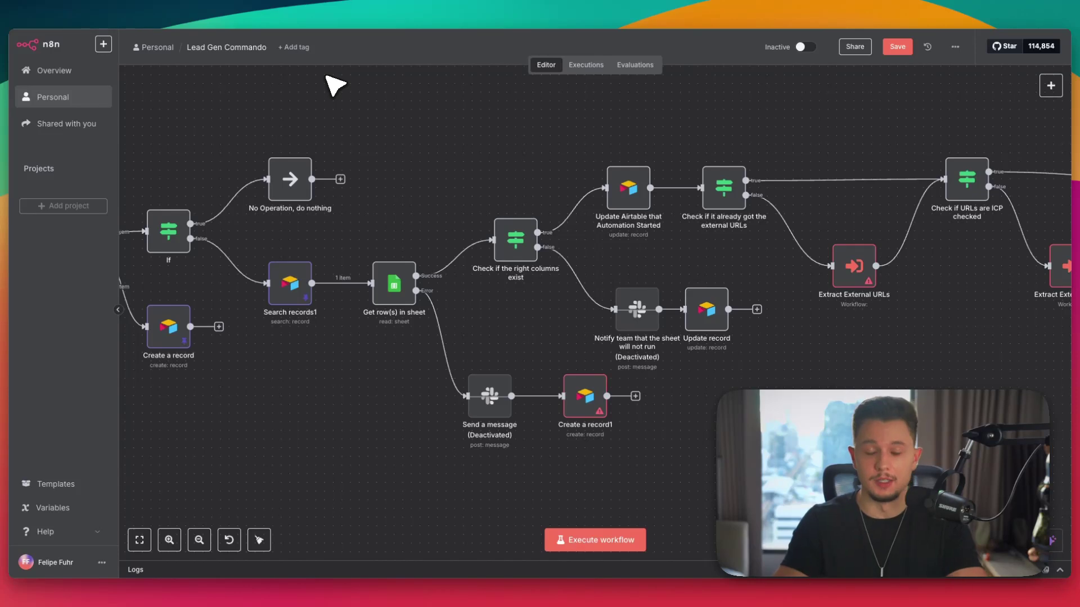
# - Outline the section from Schedule Trigger to Search records1 and the following section starting at Get row(s) in sheet
pyautogui.moveTo(221, 119)
pyautogui.mouseDown()
pyautogui.moveTo(264, 396)
pyautogui.moveTo(672, 203)
pyautogui.moveTo(374, 115)
pyautogui.mouseUp()
pyautogui.scroll(-5, 391, 260)
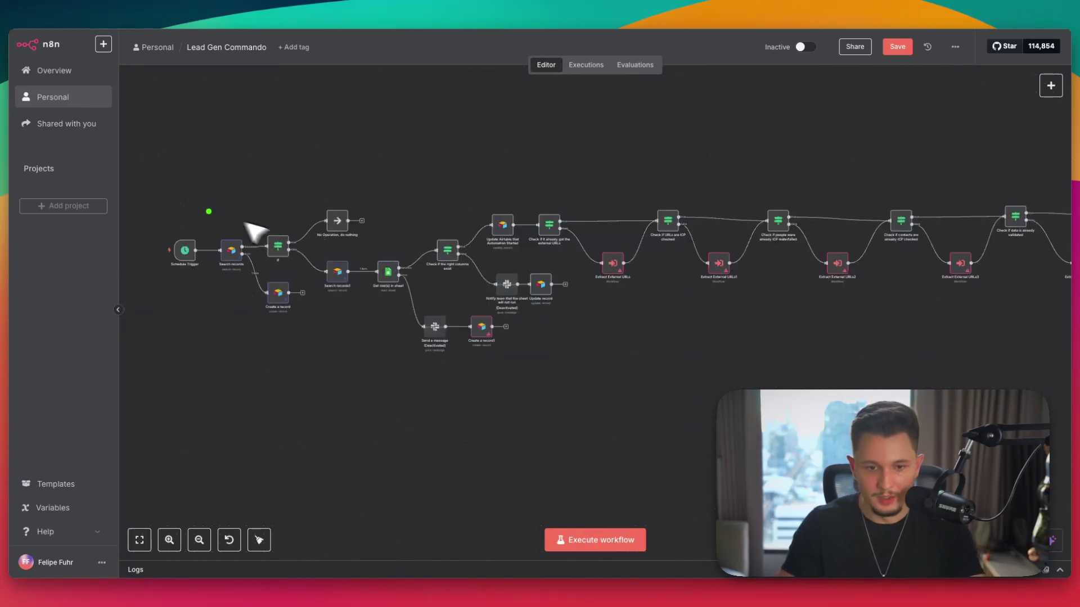
pyautogui.moveTo(164, 190)
pyautogui.mouseDown()
pyautogui.moveTo(179, 337)
pyautogui.moveTo(170, 190)
pyautogui.mouseUp()
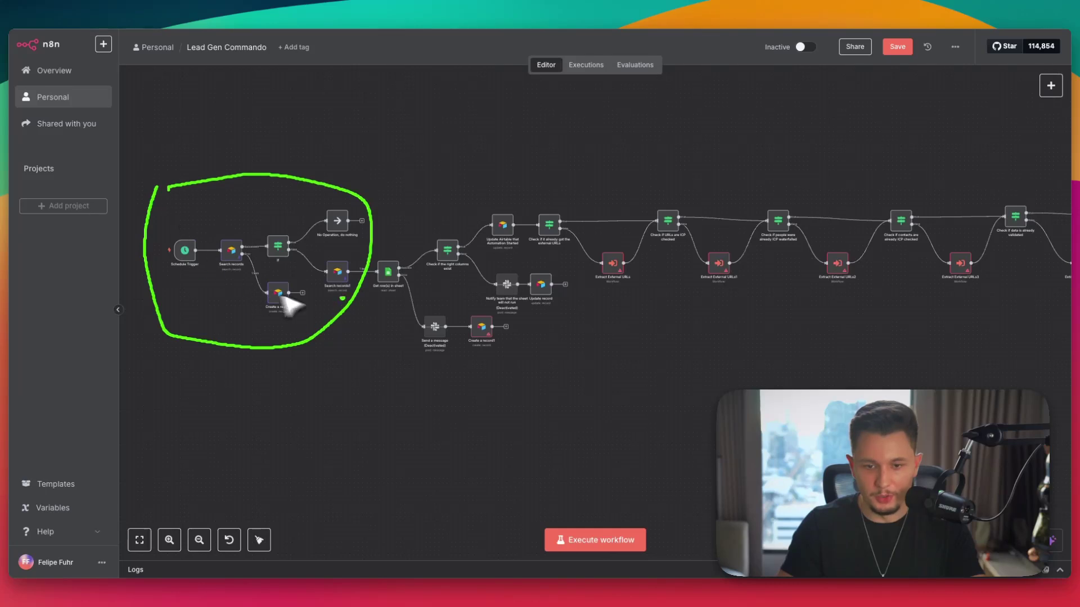
pyautogui.moveTo(378, 189)
pyautogui.mouseDown()
pyautogui.moveTo(386, 373)
pyautogui.moveTo(378, 184)
pyautogui.mouseUp()
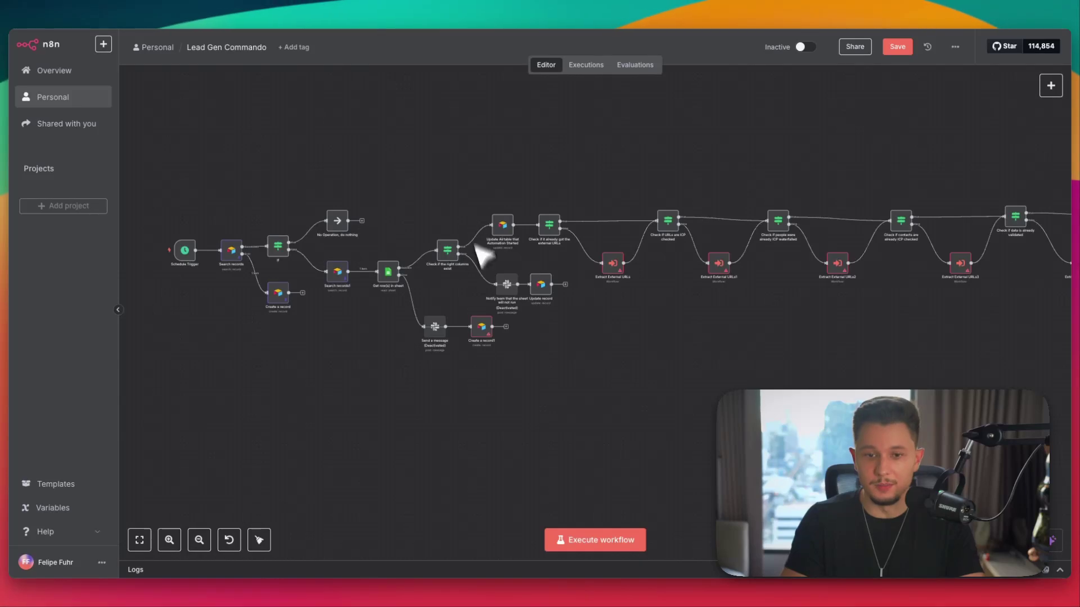
# - Switch to the Extracting URLs from Text workflow and examine its node layout
pyautogui.click(275, 2)
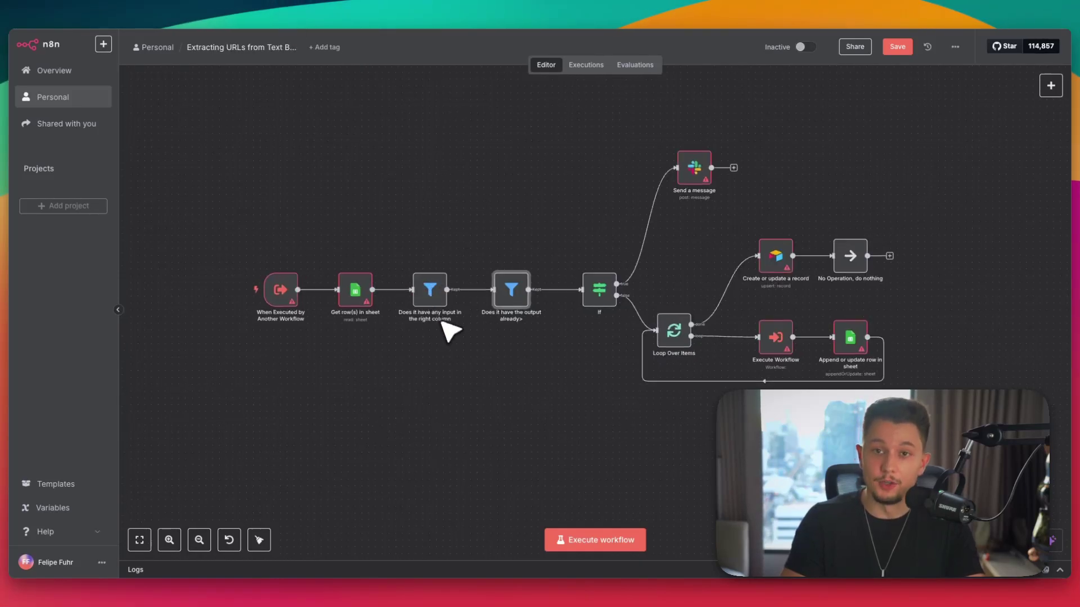
pyautogui.scroll(5, 446, 333)
pyautogui.scroll(-5, 452, 335)
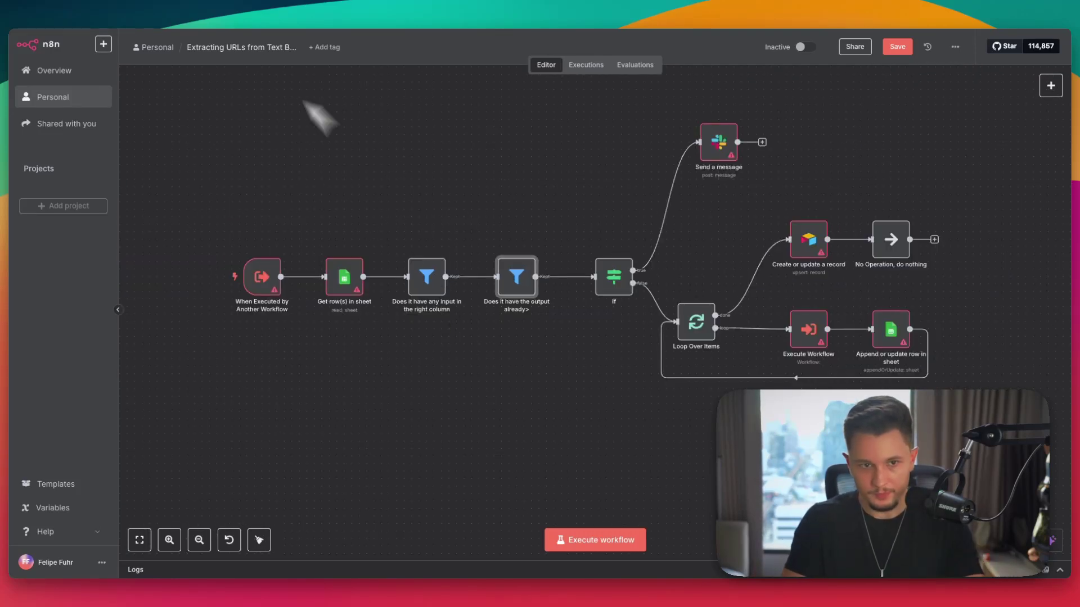
# - Return to the Lead Gen Commando workflow and open the Update Airtable that Automation Started node
pyautogui.click(153, 3)
pyautogui.scroll(5, 551, 257)
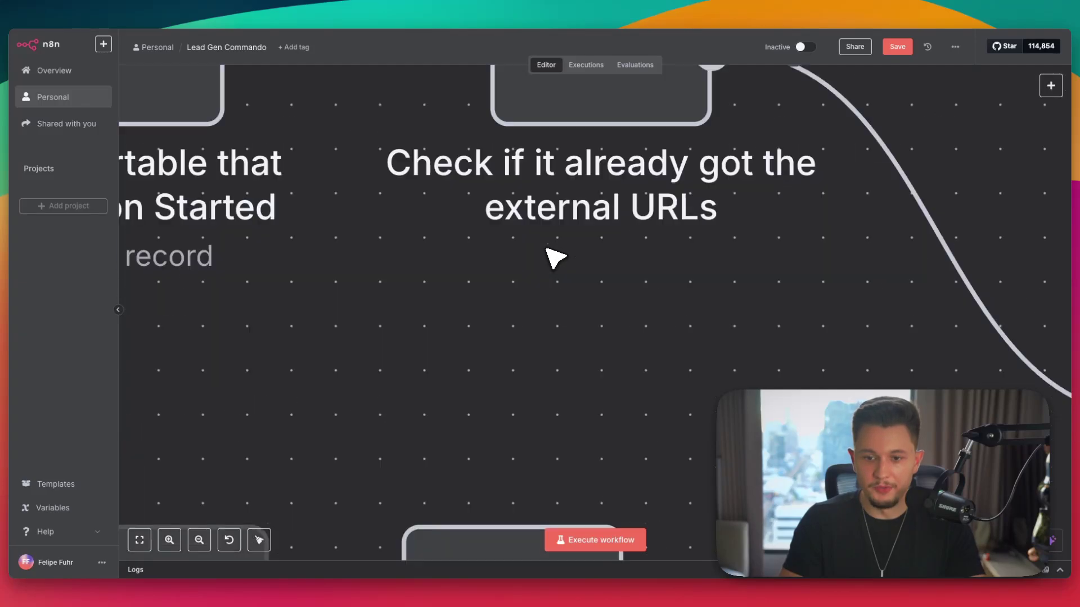
pyautogui.scroll(-4, 578, 264)
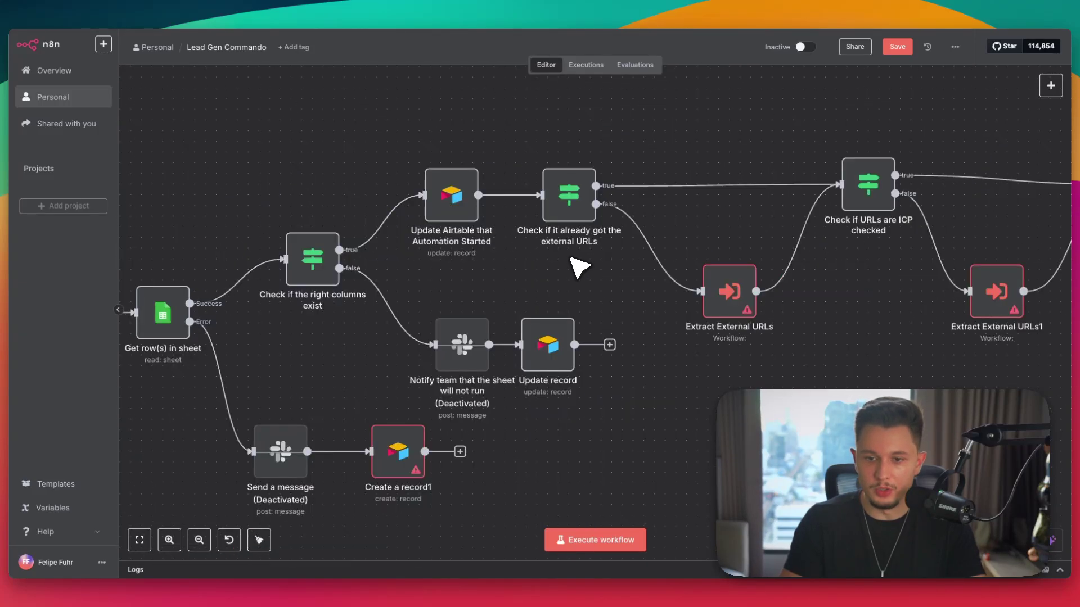
pyautogui.moveTo(605, 264); pyautogui.dragTo(516, 304)
pyautogui.click(492, 236)
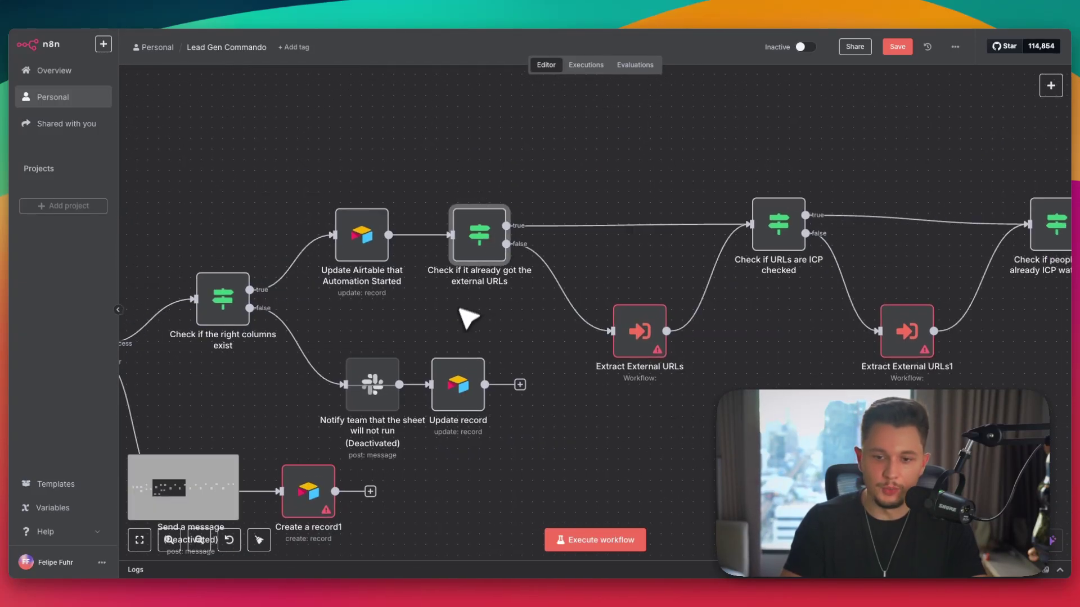
pyautogui.click(376, 241)
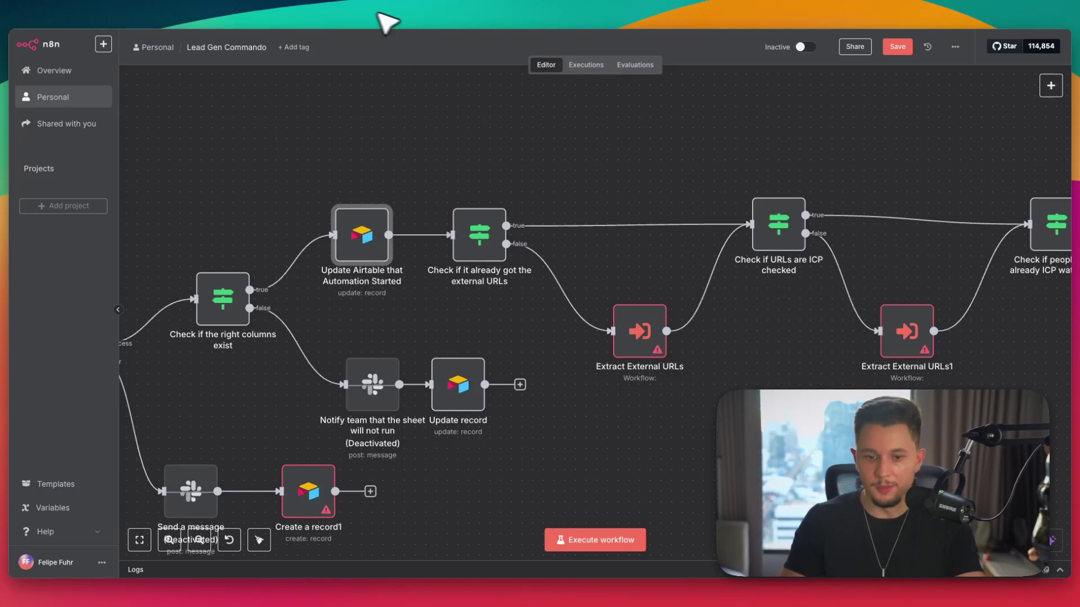
pyautogui.doubleClick(360, 237)
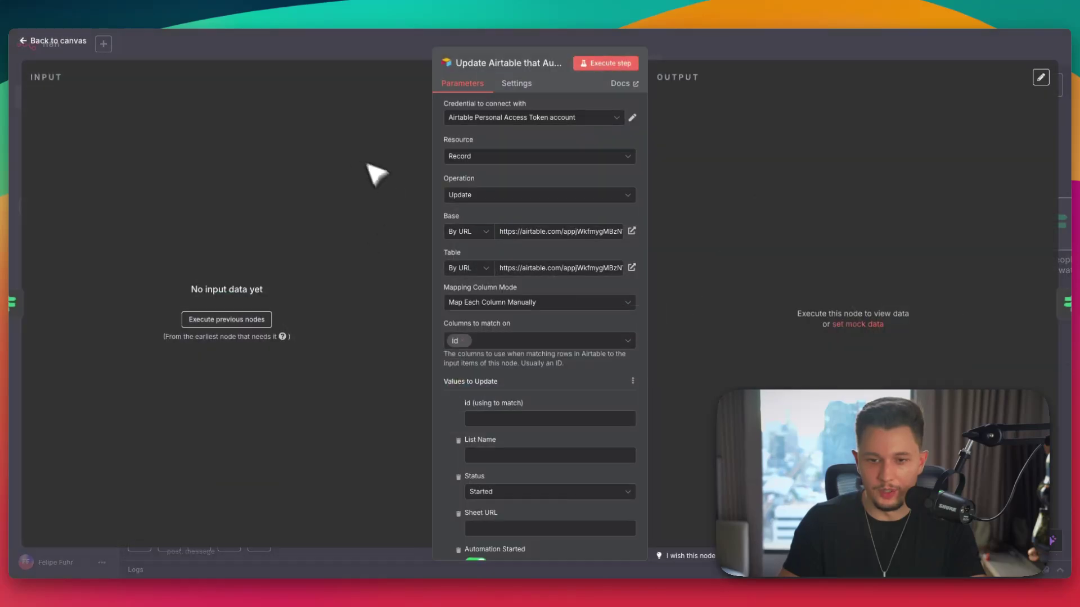
# - In Airtable, set the 01/01/2025 list's Status to Started and tick its spreadsheet check box
pyautogui.scroll(-2, 494, 210)
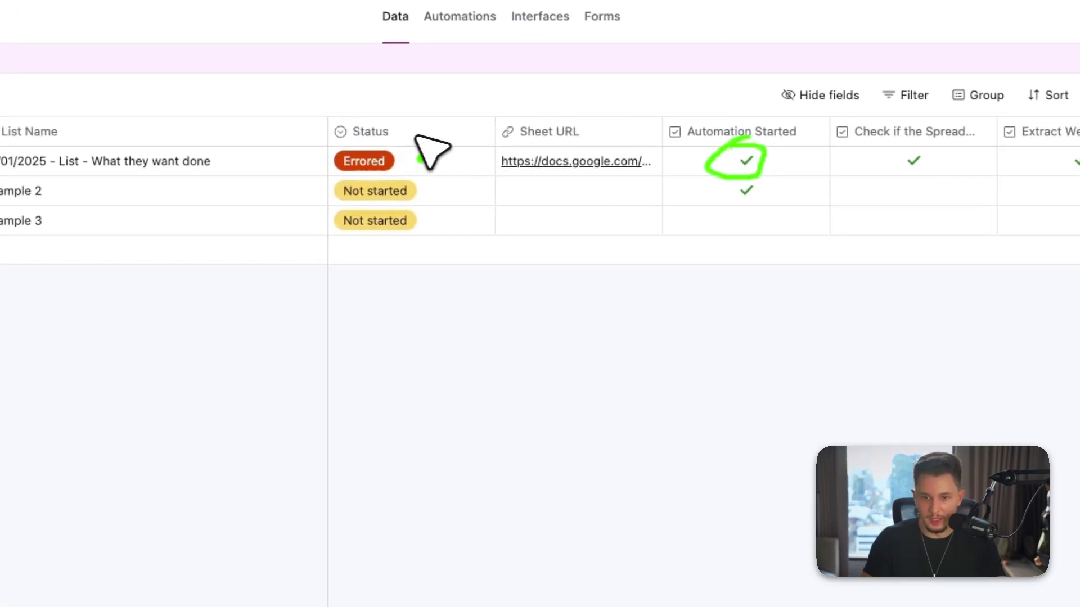
pyautogui.click(378, 160)
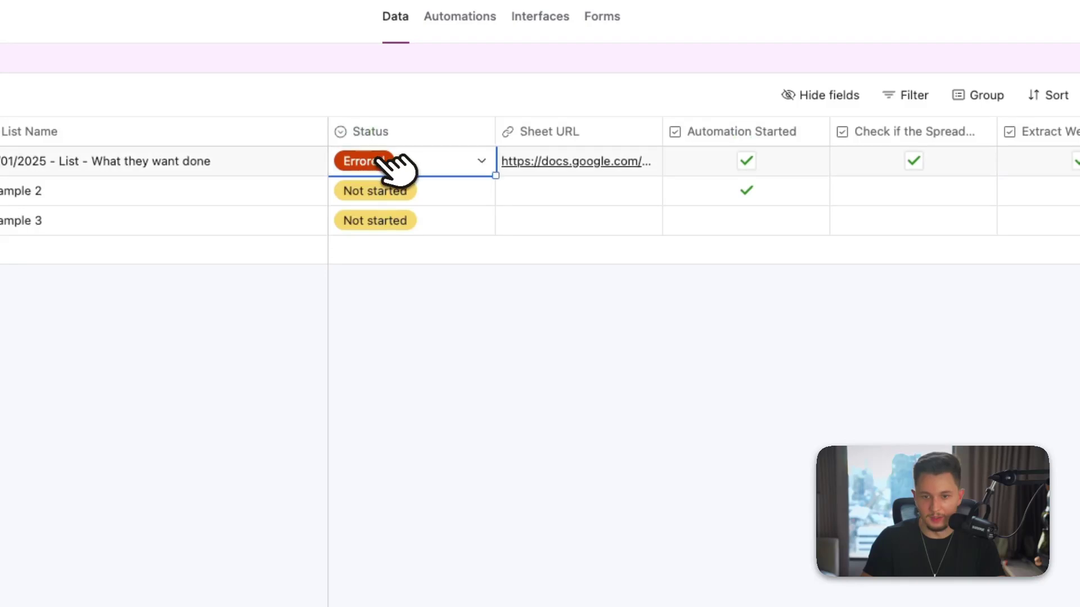
pyautogui.click(377, 161)
pyautogui.click(404, 292)
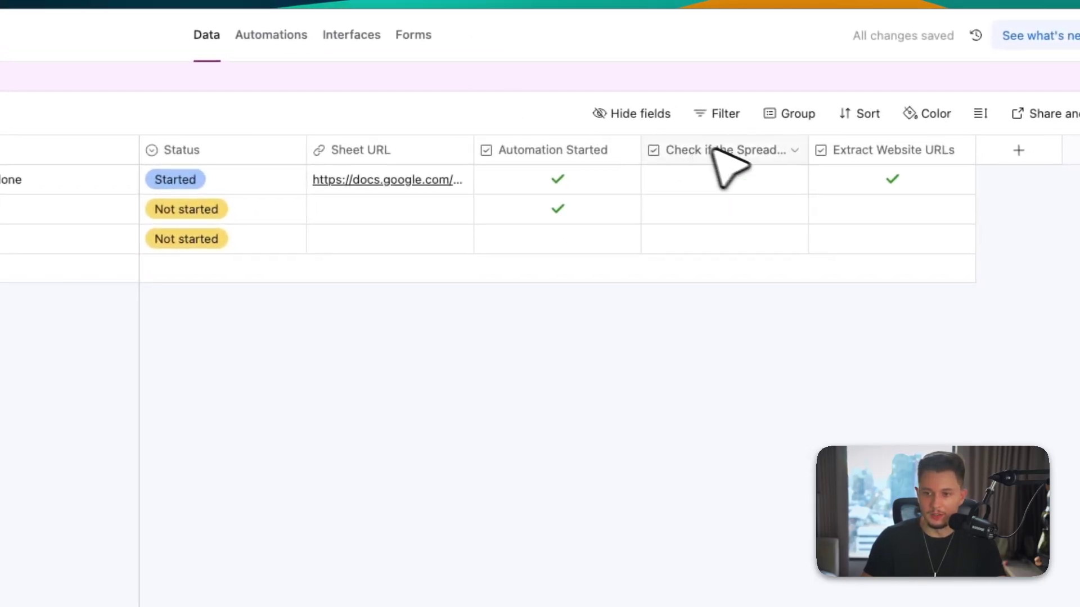
pyautogui.doubleClick(726, 163)
pyautogui.click(572, 415)
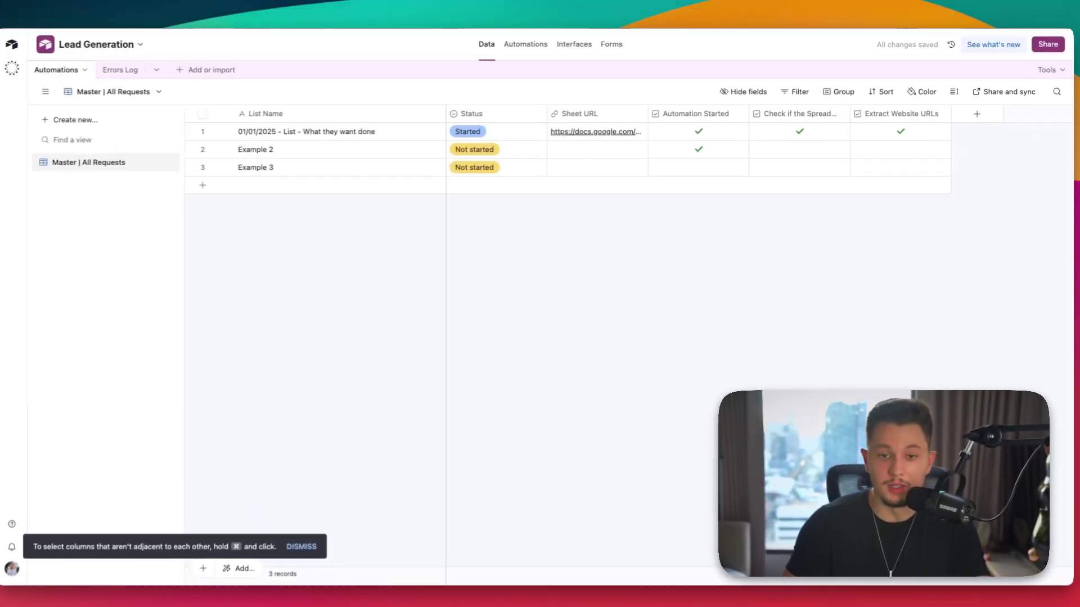
# - In the Lead Gen Commando workflow, circle the Extract External URLs node label, clear the mark and open the Check if it already got the external URLs node
pyautogui.click(280, 2)
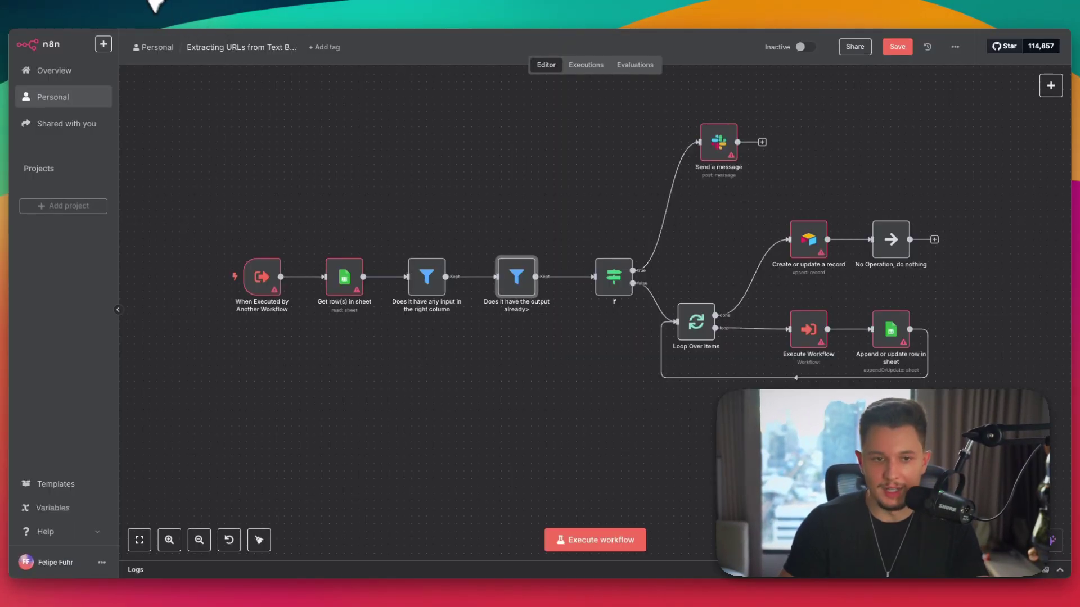
pyautogui.click(155, 3)
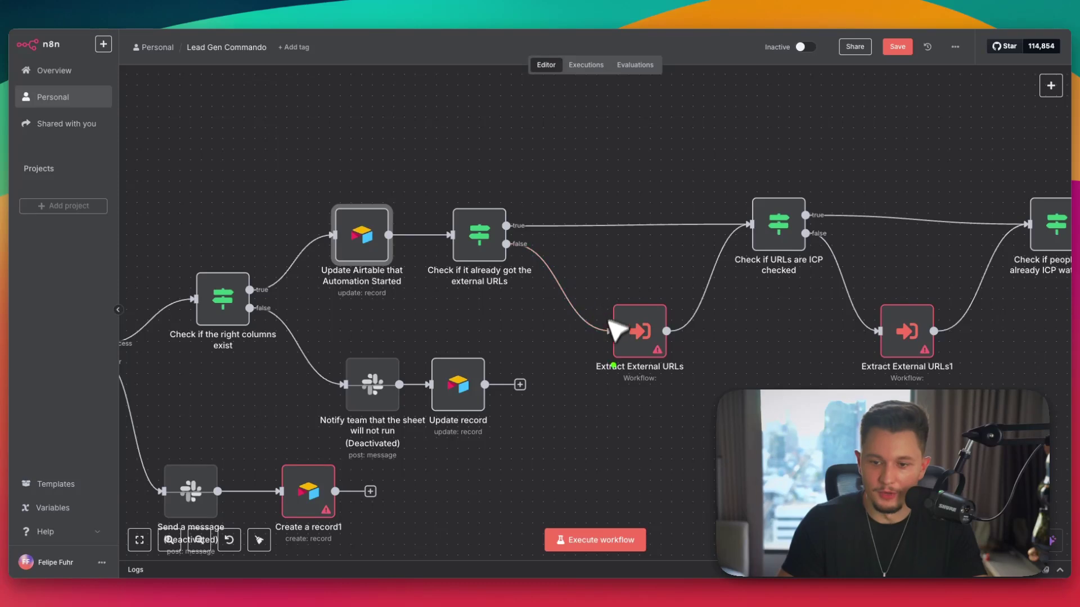
pyautogui.moveTo(700, 380); pyautogui.dragTo(610, 391)
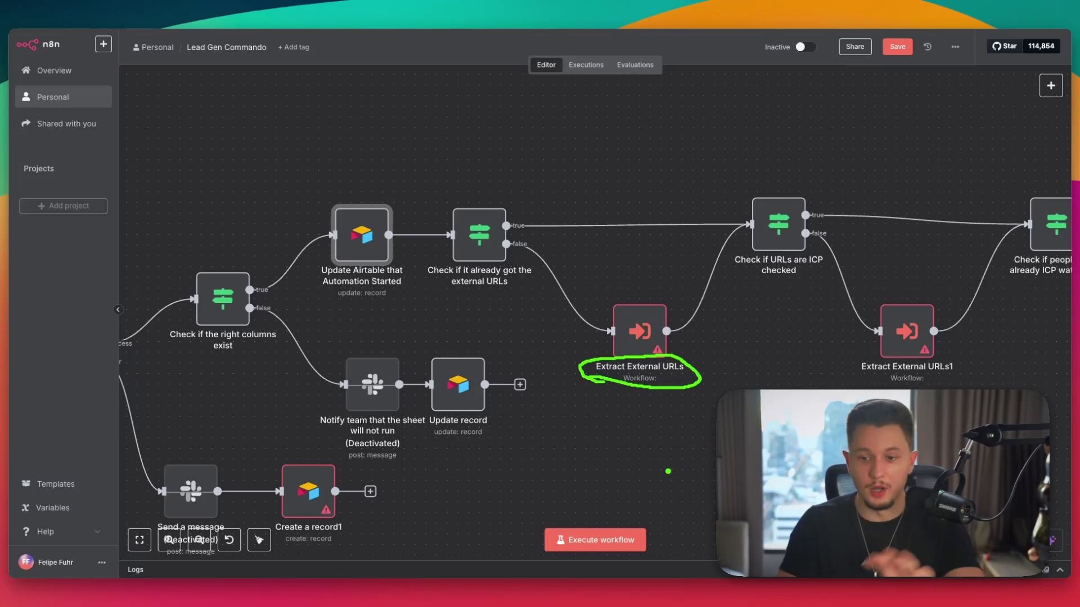
pyautogui.press('Escape')
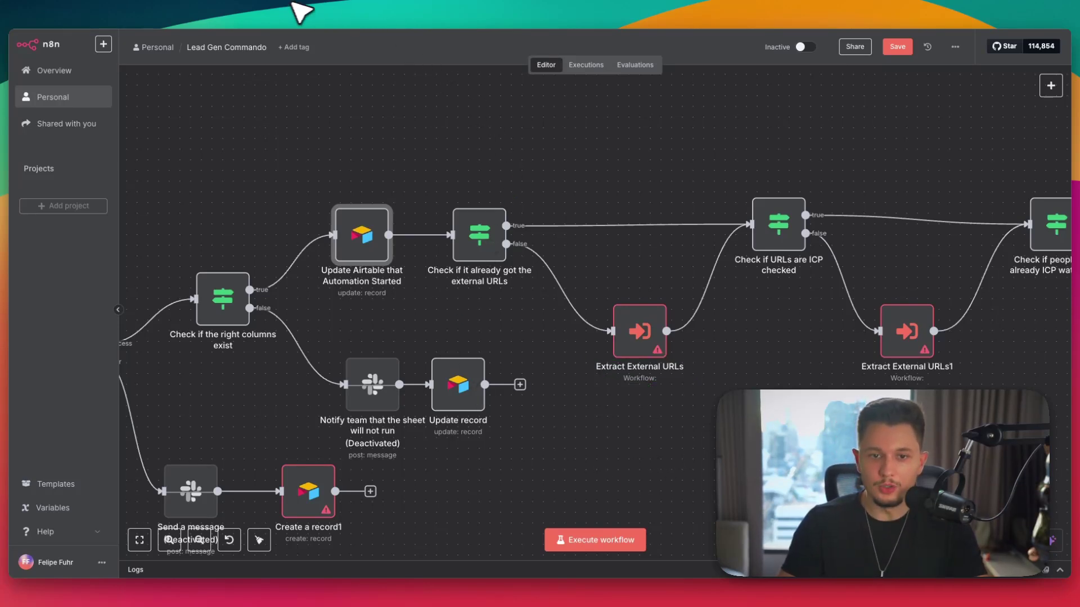
pyautogui.doubleClick(487, 239)
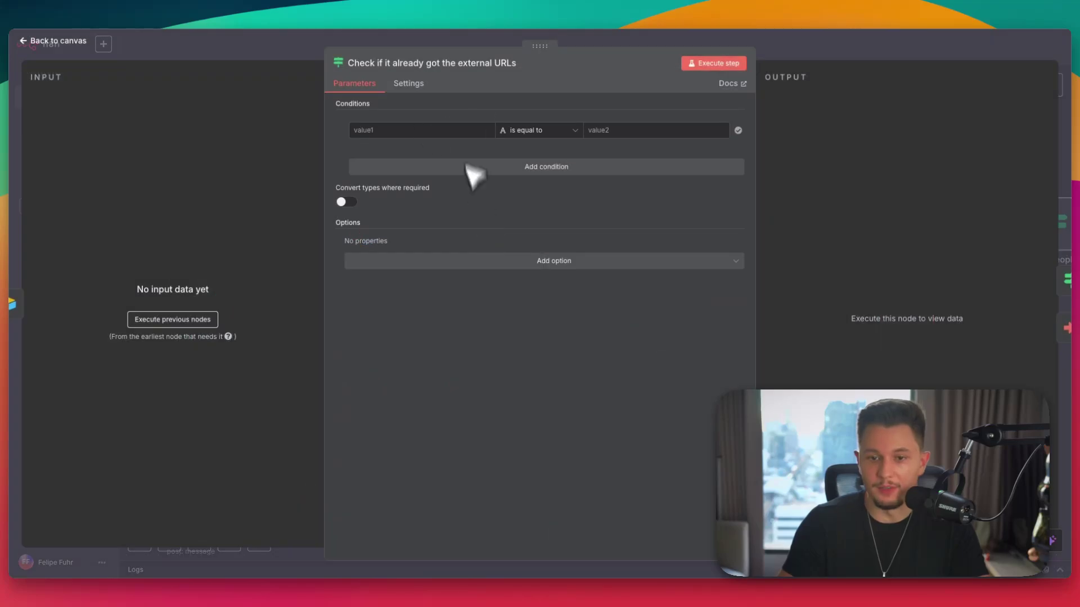
# - In Airtable, circle the Extract Website URLs column, sketch an arrow leading onward from it, and untick that column for the 01/01/2025 list
pyautogui.click(235, 54)
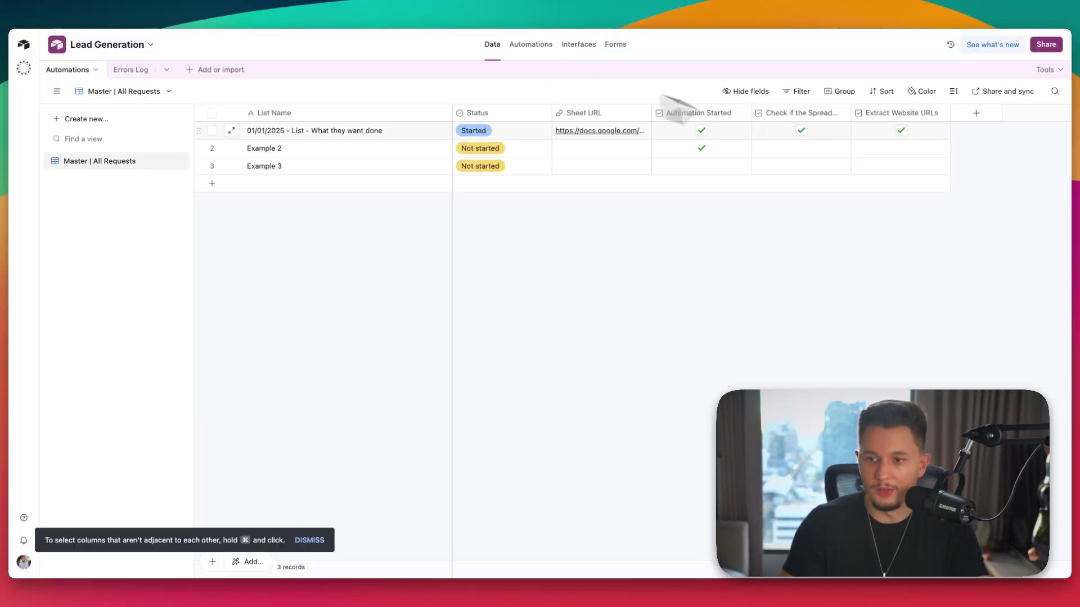
pyautogui.moveTo(925, 95)
pyautogui.mouseDown()
pyautogui.moveTo(899, 155)
pyautogui.moveTo(920, 97)
pyautogui.mouseUp()
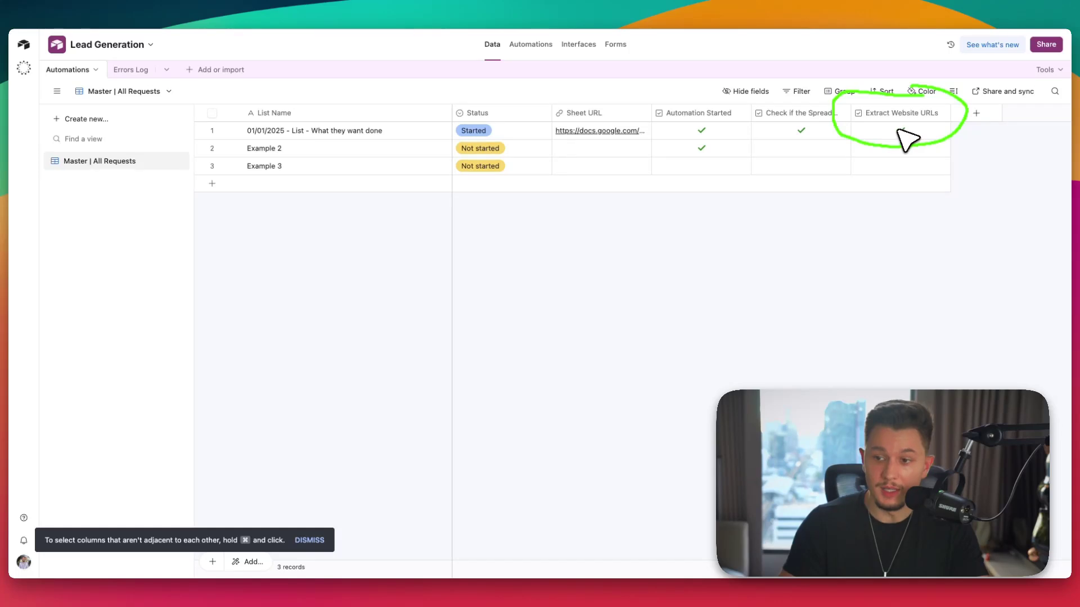
pyautogui.moveTo(875, 161); pyautogui.dragTo(856, 244)
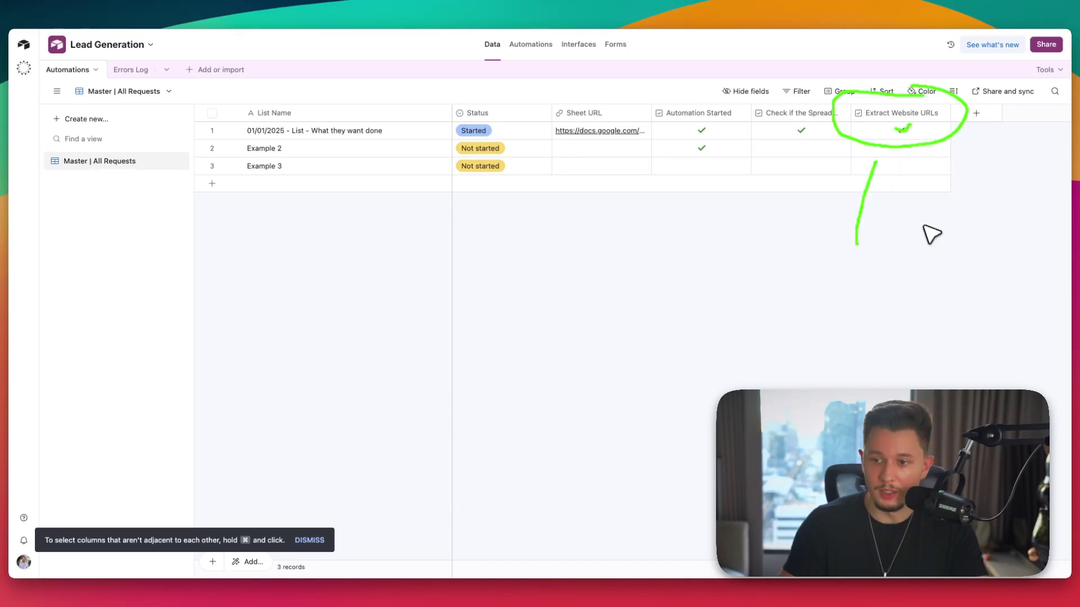
pyautogui.moveTo(922, 243); pyautogui.dragTo(945, 221)
pyautogui.moveTo(962, 194)
pyautogui.mouseDown()
pyautogui.moveTo(962, 239)
pyautogui.moveTo(978, 202)
pyautogui.mouseUp()
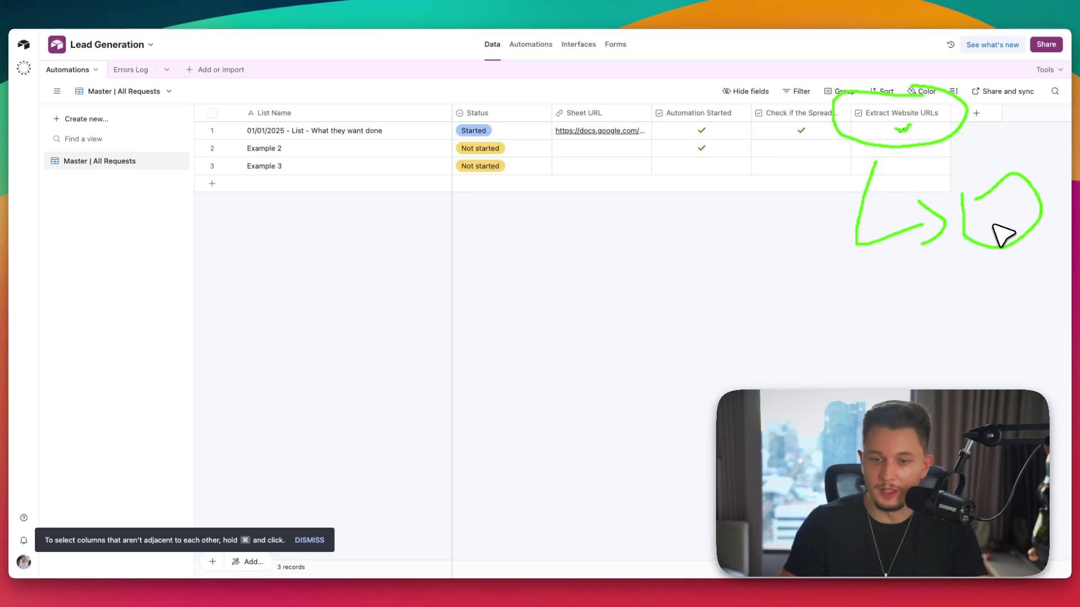
pyautogui.click(906, 133)
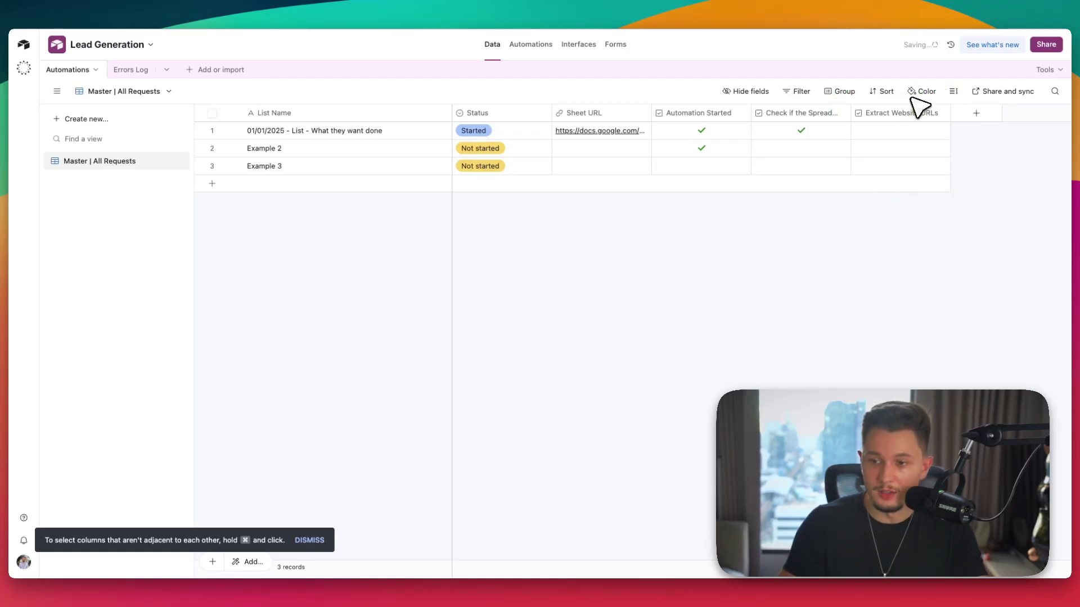
pyautogui.moveTo(911, 96)
pyautogui.mouseDown()
pyautogui.moveTo(886, 193)
pyautogui.moveTo(935, 188)
pyautogui.mouseUp()
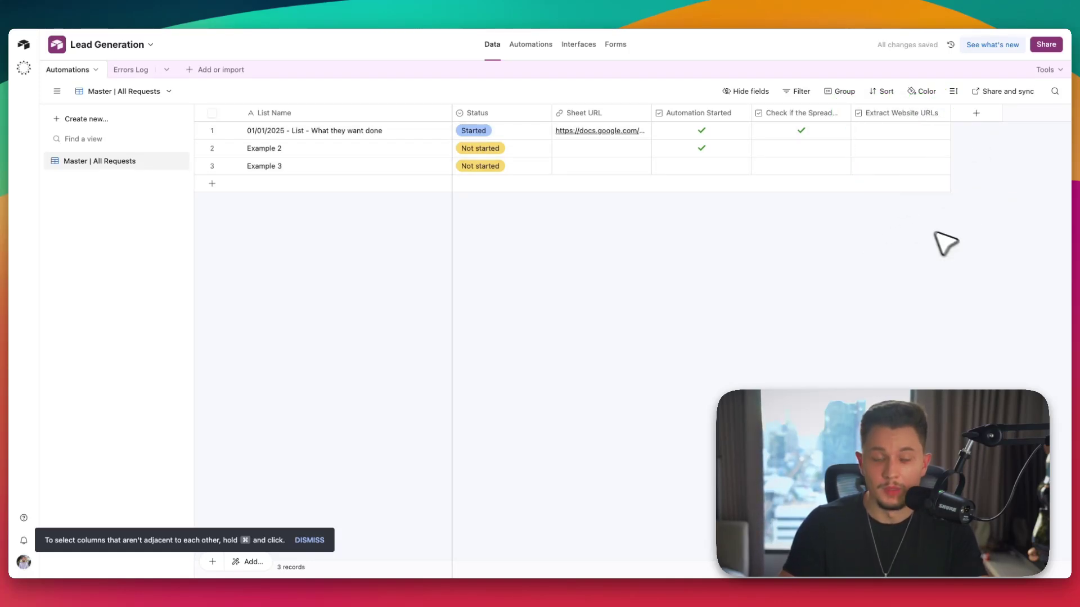
# - In the Extracting URLs from Text workflow, circle the filter nodes checking for input in the right column and for existing output, then clear the marks
pyautogui.click(231, 2)
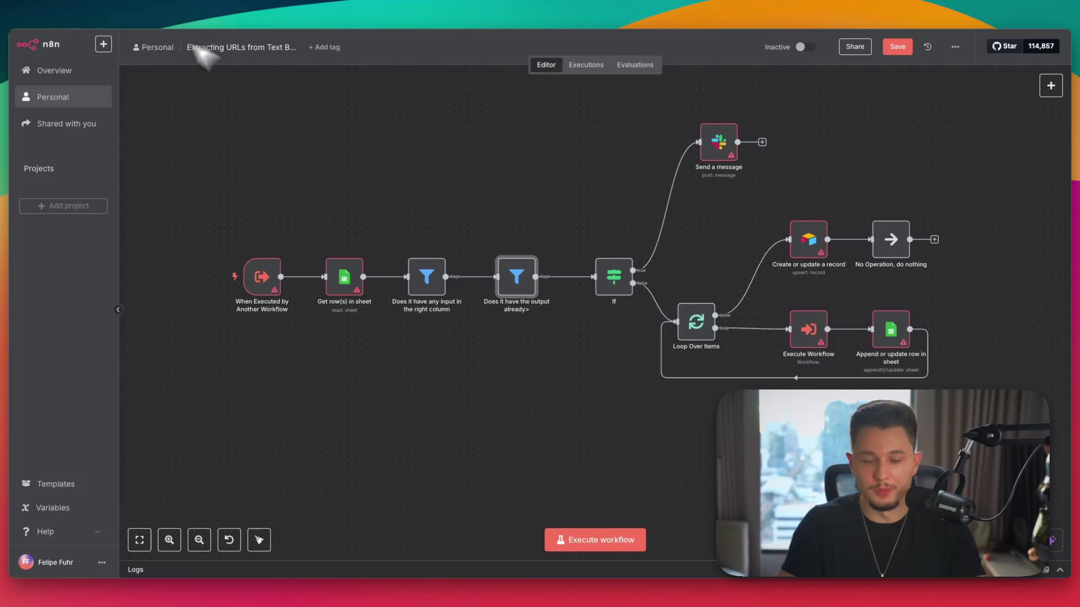
pyautogui.click(129, 3)
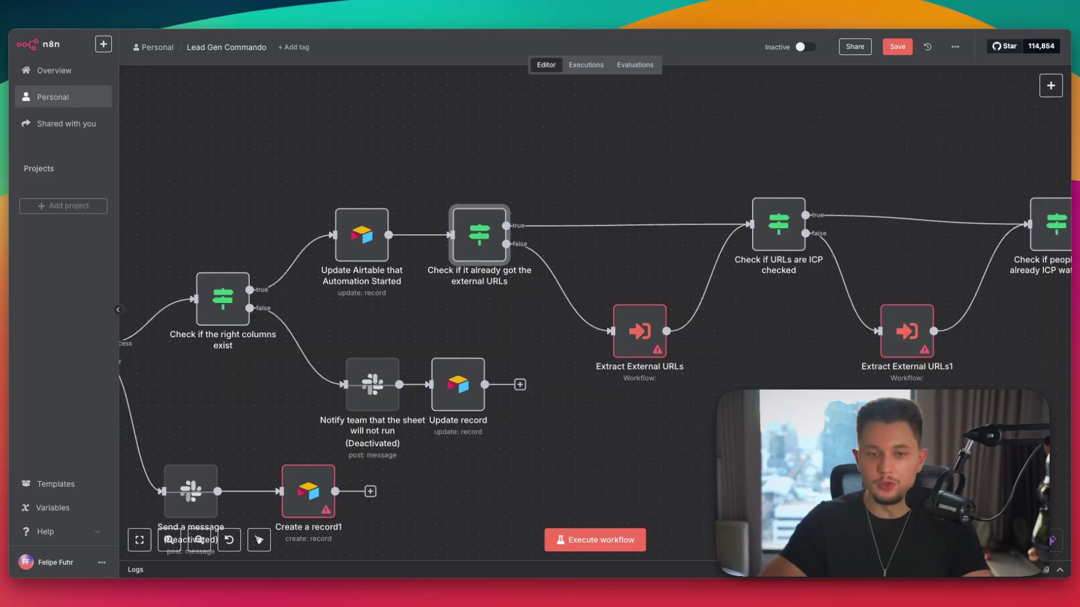
pyautogui.click(248, 3)
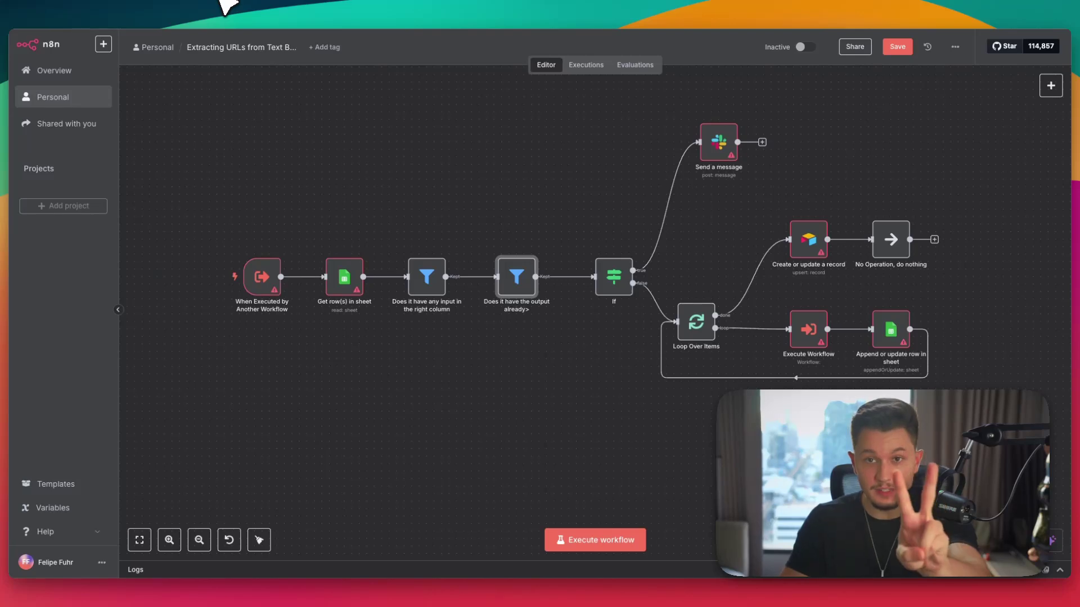
pyautogui.scroll(3, 439, 286)
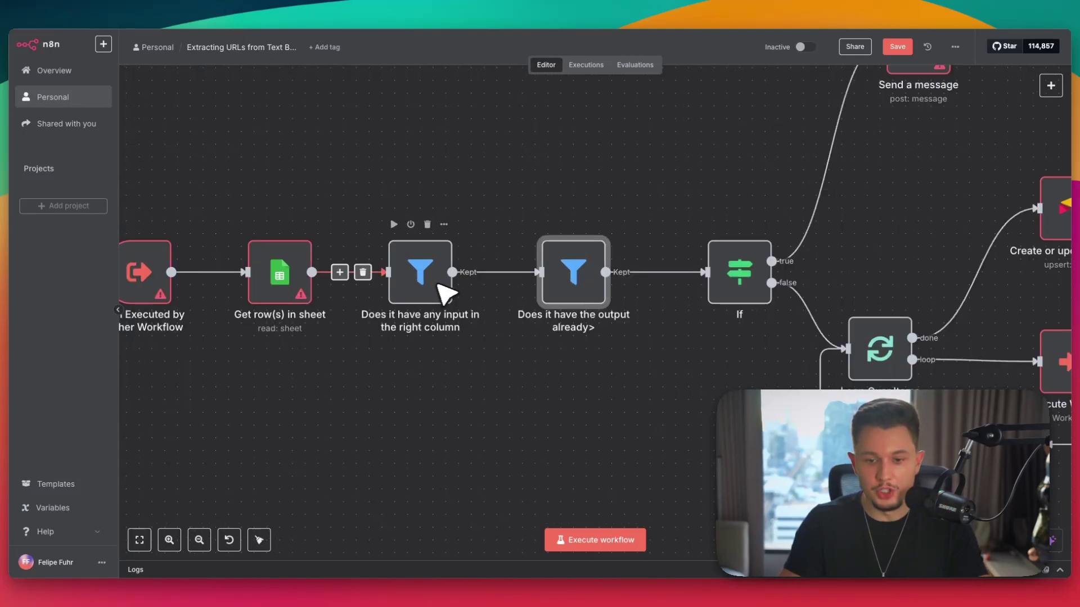
pyautogui.scroll(-2, 447, 288)
pyautogui.moveTo(434, 214)
pyautogui.mouseDown()
pyautogui.moveTo(345, 263)
pyautogui.moveTo(430, 220)
pyautogui.mouseUp()
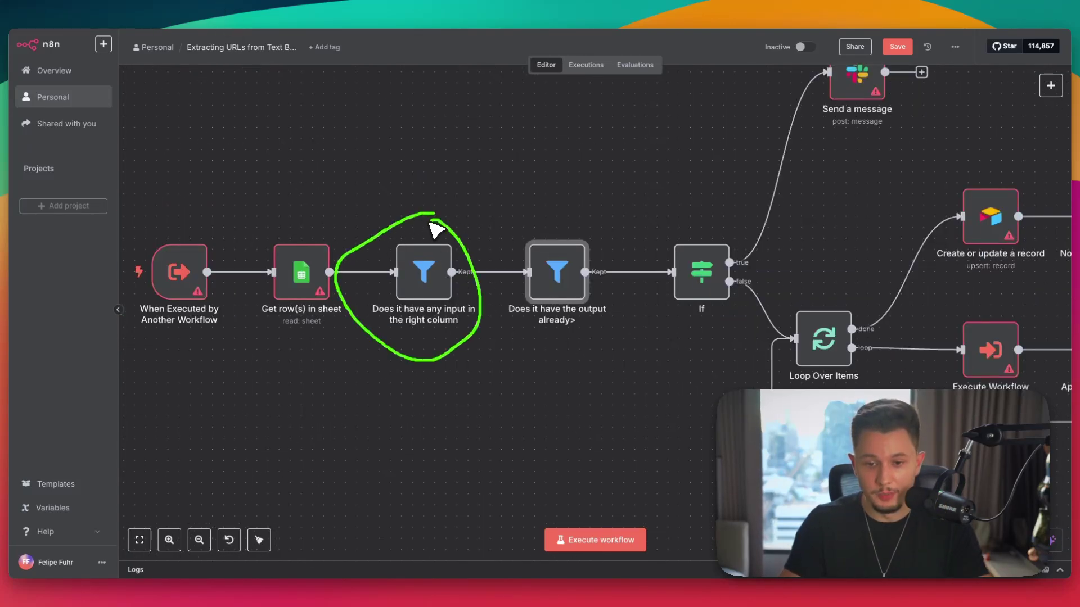
pyautogui.moveTo(505, 215)
pyautogui.mouseDown()
pyautogui.moveTo(585, 385)
pyautogui.moveTo(533, 224)
pyautogui.mouseUp()
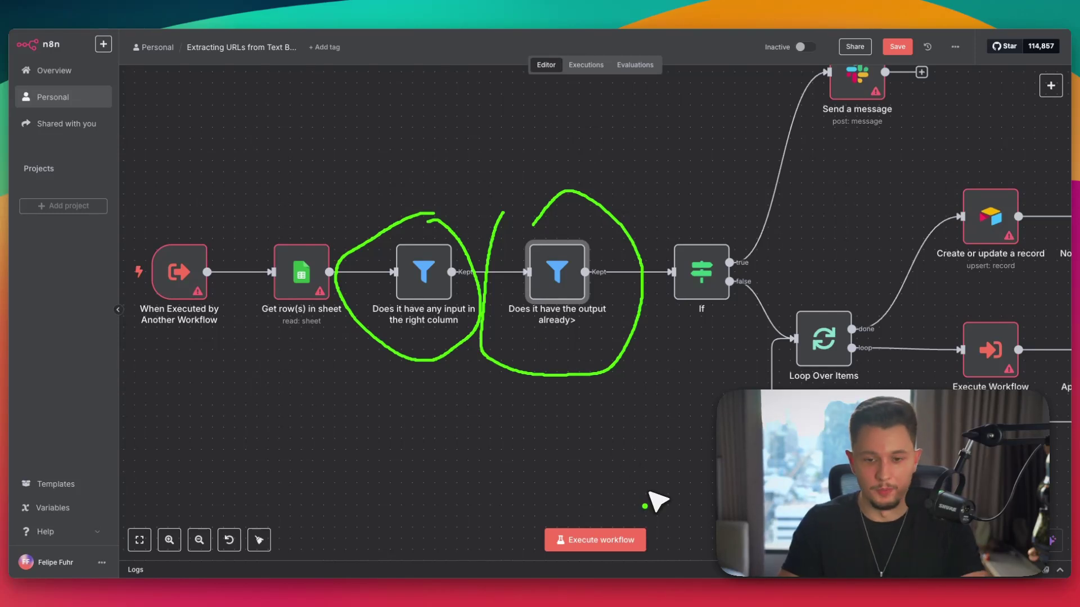
pyautogui.press('Escape')
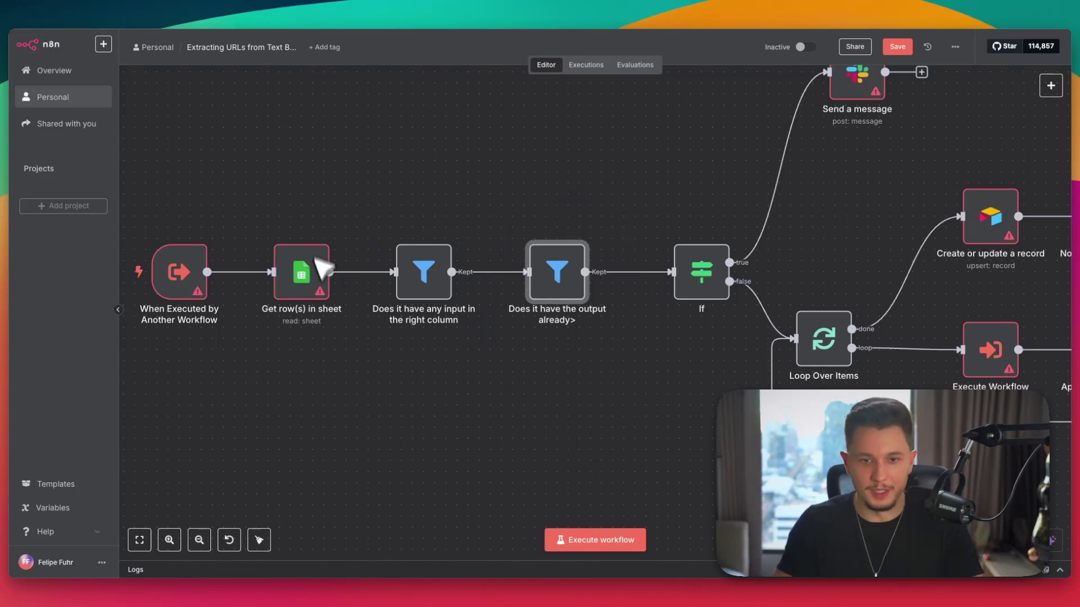
# - Create a blank Google Sheets spreadsheet in a new browser tab and set its zoom to 200%
pyautogui.press('super+t')
pyautogui.write('sh')
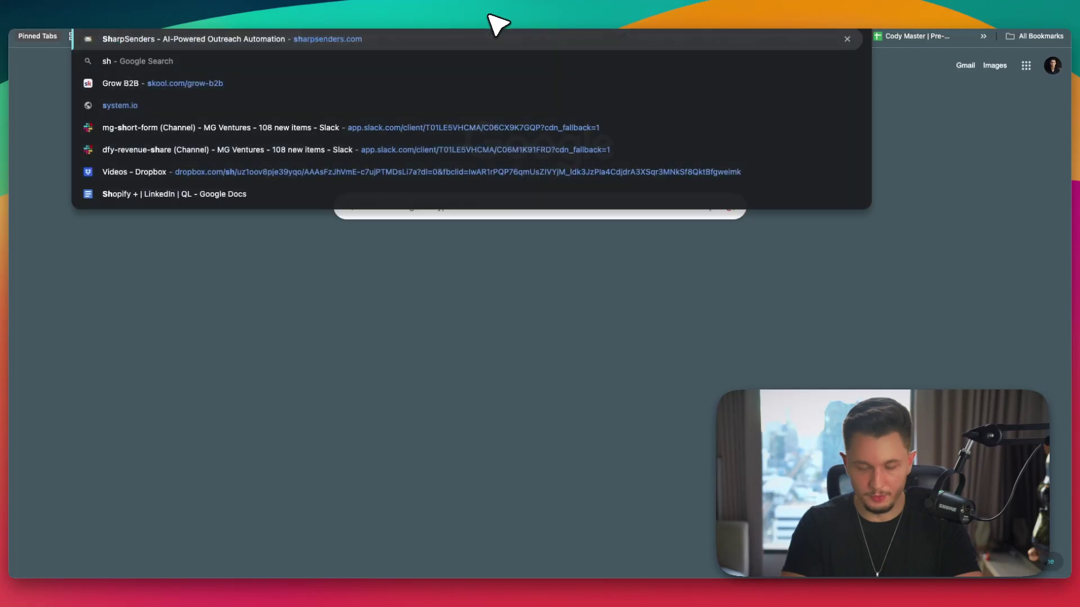
pyautogui.write('eets.')
pyautogui.press('Escape')
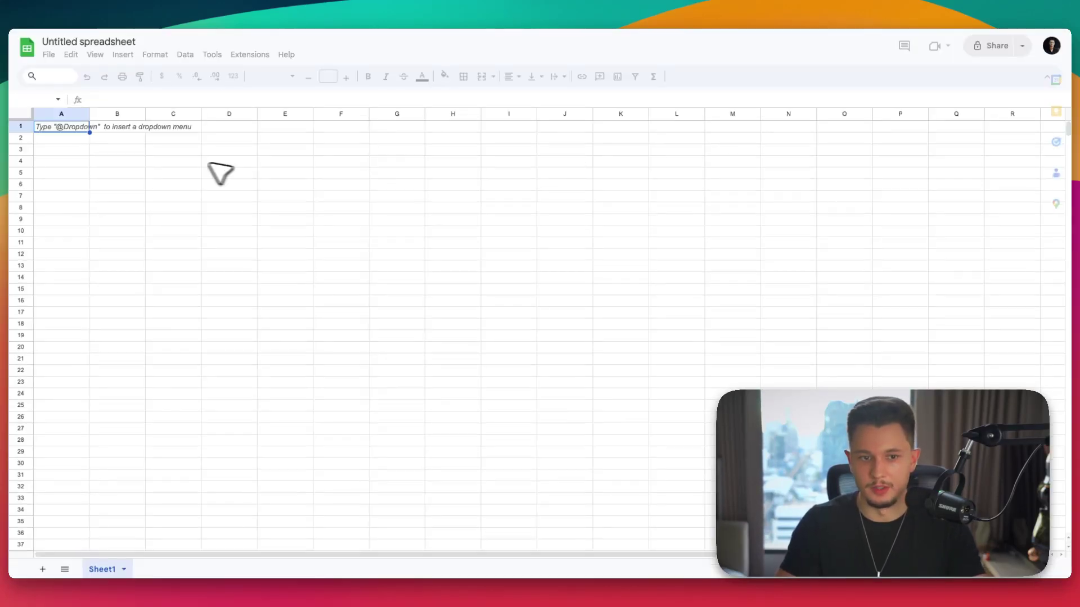
pyautogui.click(194, 162)
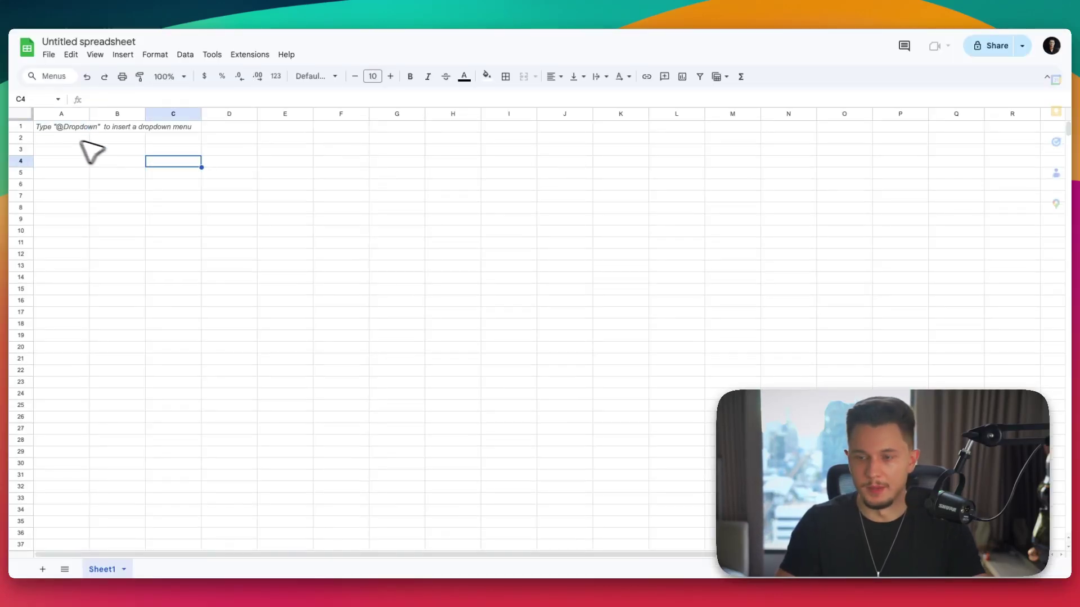
pyautogui.click(69, 127)
pyautogui.click(1015, 80)
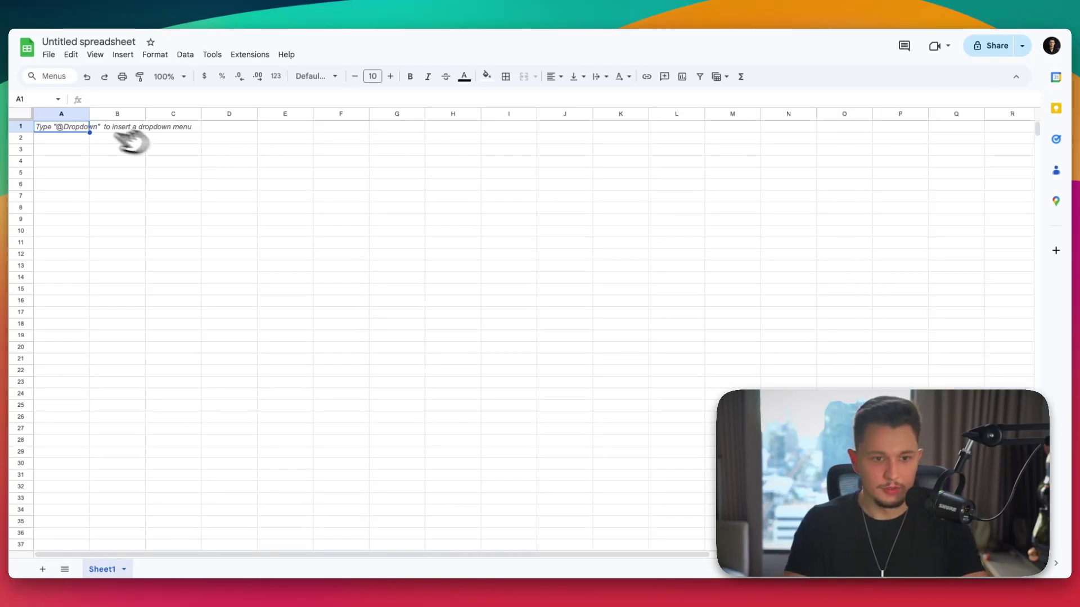
pyautogui.click(180, 77)
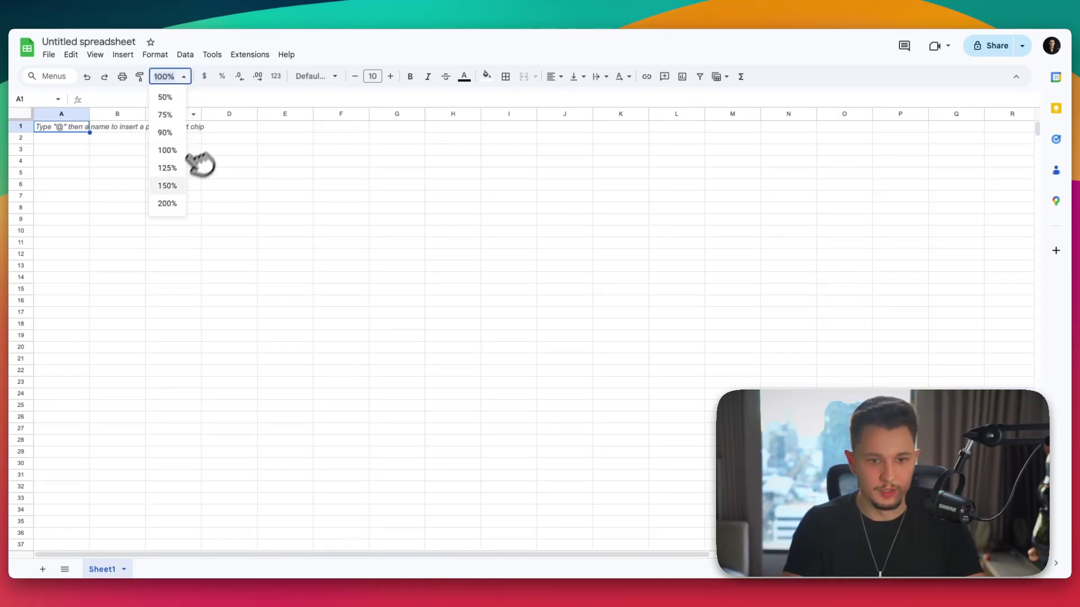
pyautogui.click(167, 204)
# - Enter the header "Text to extract website from" in cell A1 and widen column A to fit it
pyautogui.write('Te')
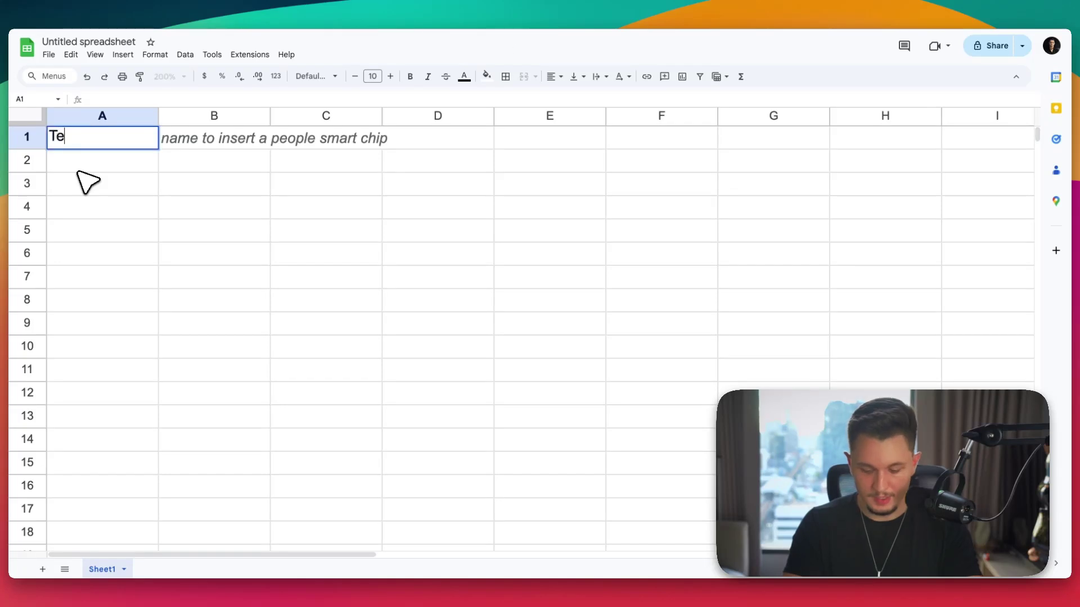
pyautogui.write('xt to extract we')
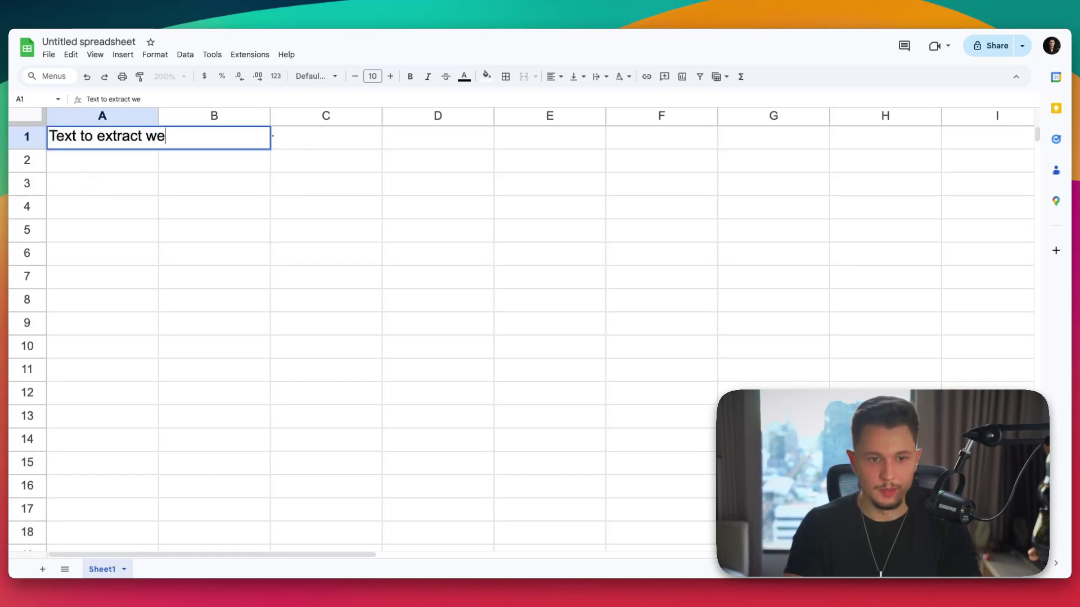
pyautogui.write('bsite from')
pyautogui.press('Return')
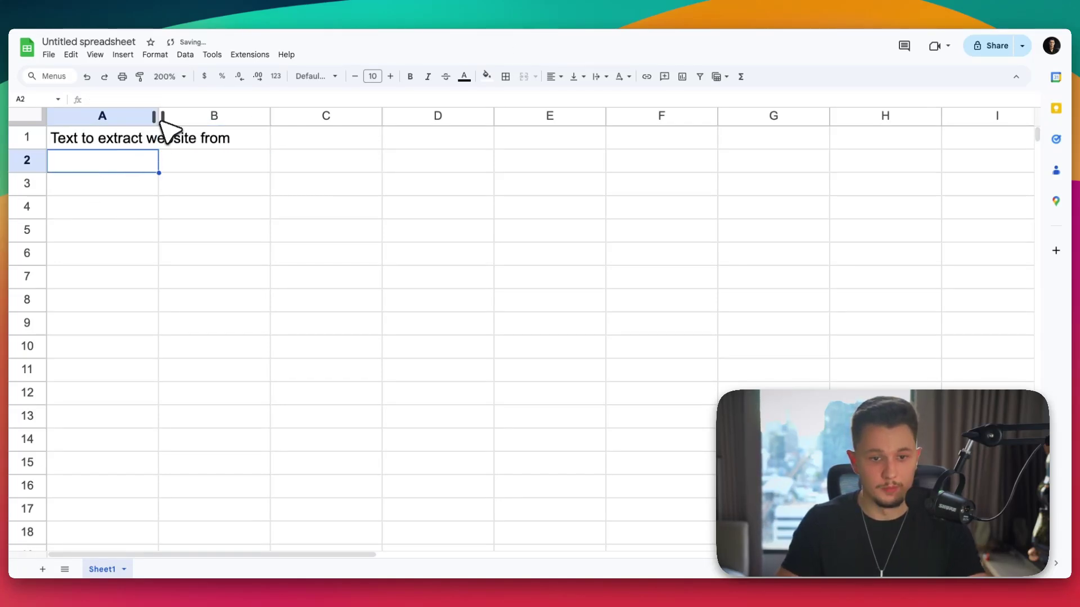
pyautogui.moveTo(159, 115); pyautogui.dragTo(251, 115)
# - Enter the header "Extracted Website" in cell B1 and widen column B to fit it
pyautogui.click(284, 144)
pyautogui.write('Ex')
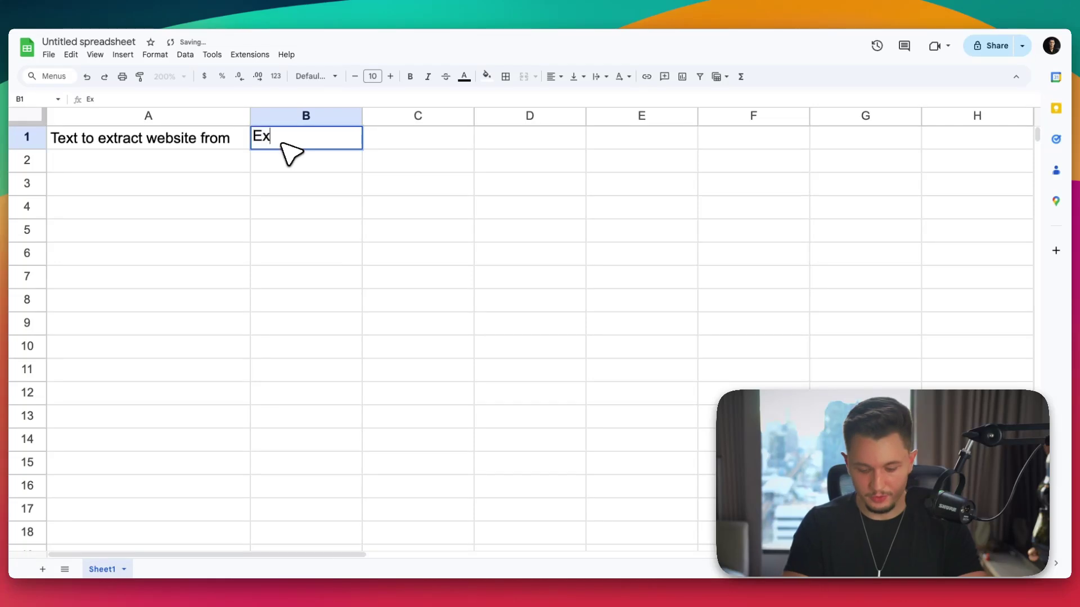
pyautogui.write('ctracted')
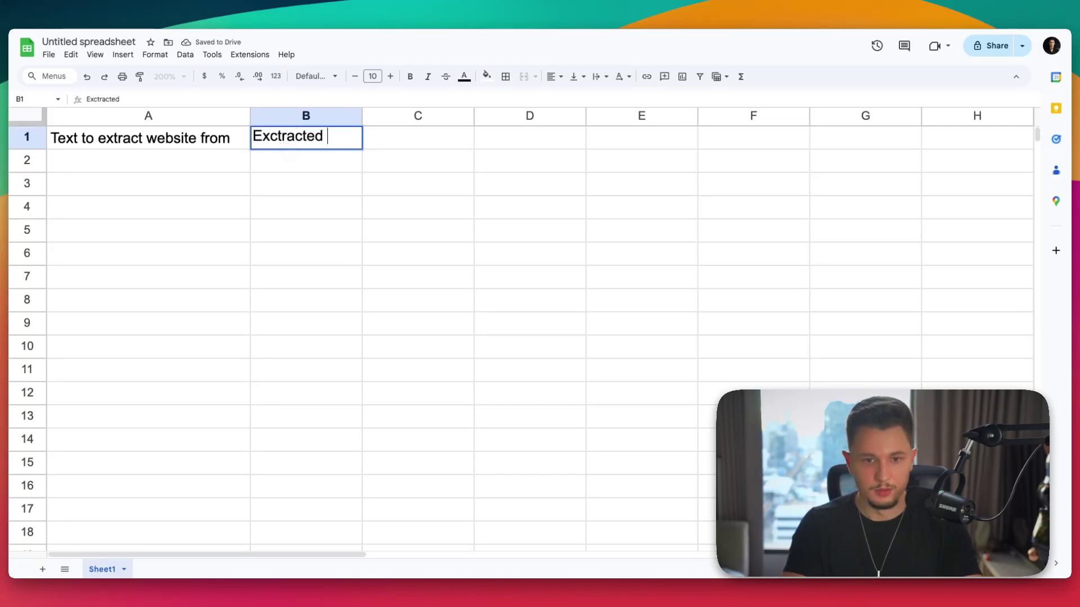
pyautogui.hotkey('ctrl', 'a')
pyautogui.write('E')
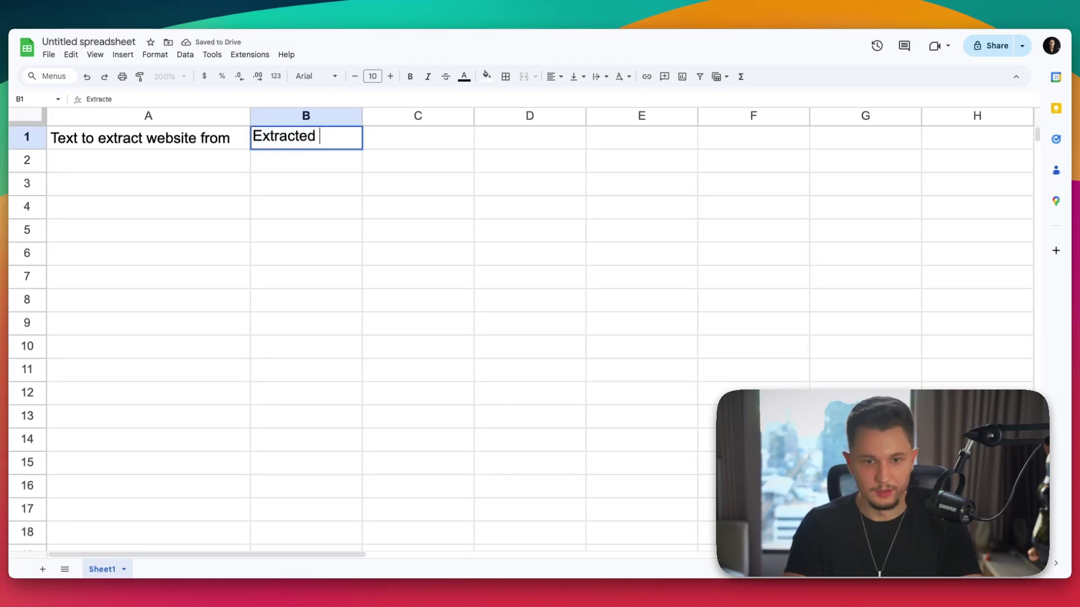
pyautogui.write('xtracted Website')
pyautogui.press('Return')
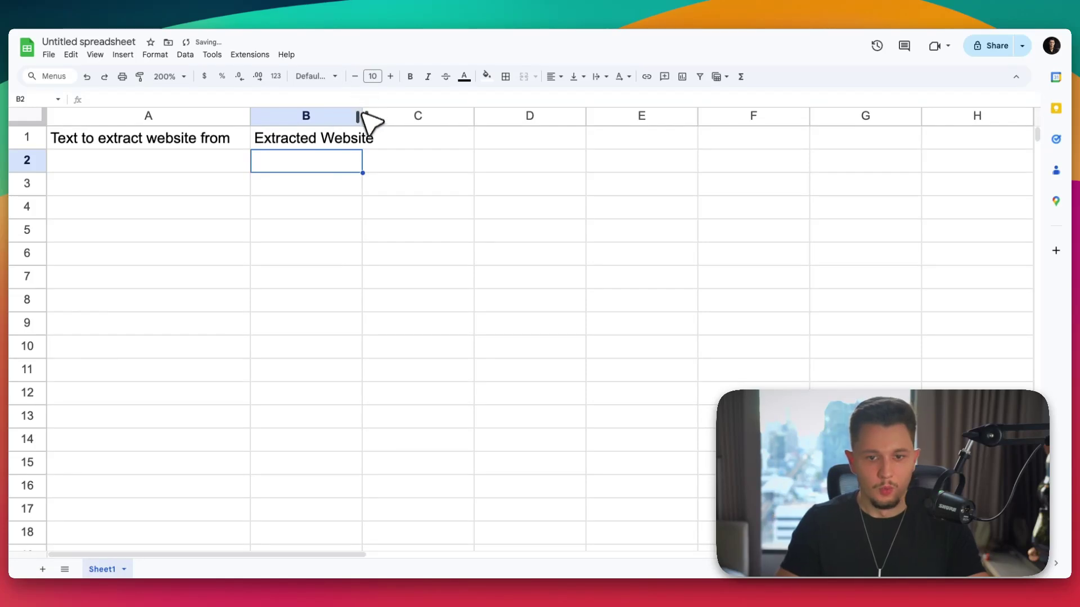
pyautogui.moveTo(363, 115); pyautogui.dragTo(394, 118)
pyautogui.click(206, 181)
pyautogui.moveTo(181, 165); pyautogui.dragTo(121, 439)
pyautogui.click(126, 167)
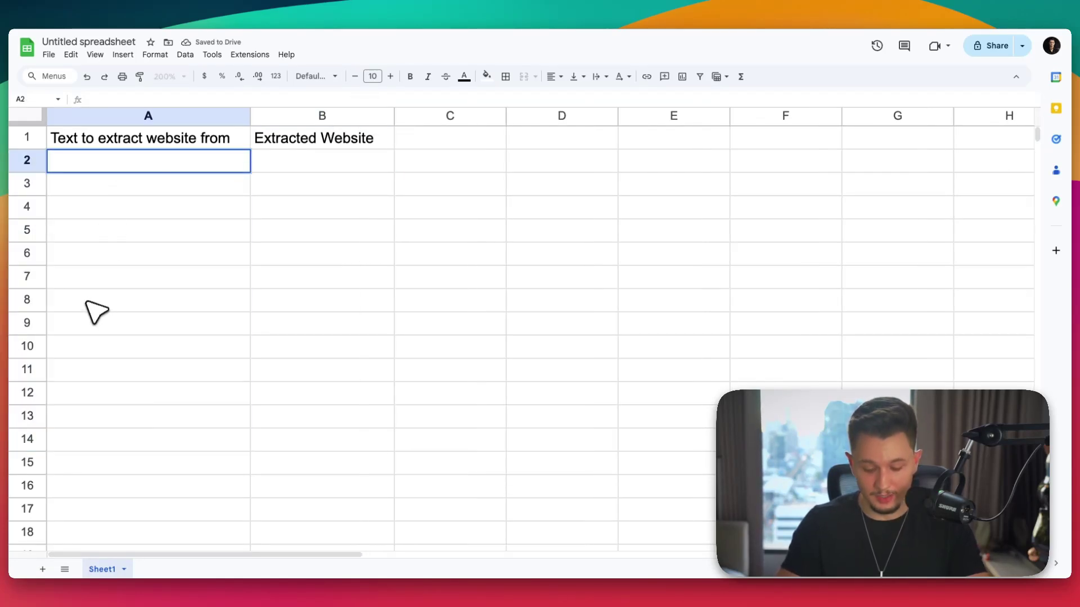
pyautogui.write('dfkguseigerwyngierygni www')
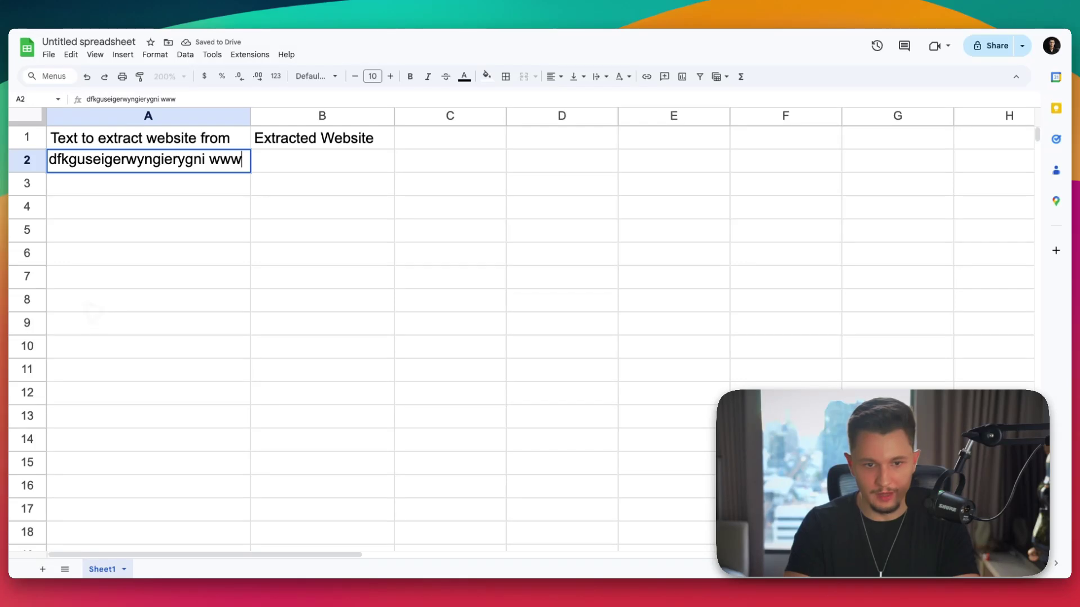
pyautogui.write('.7')
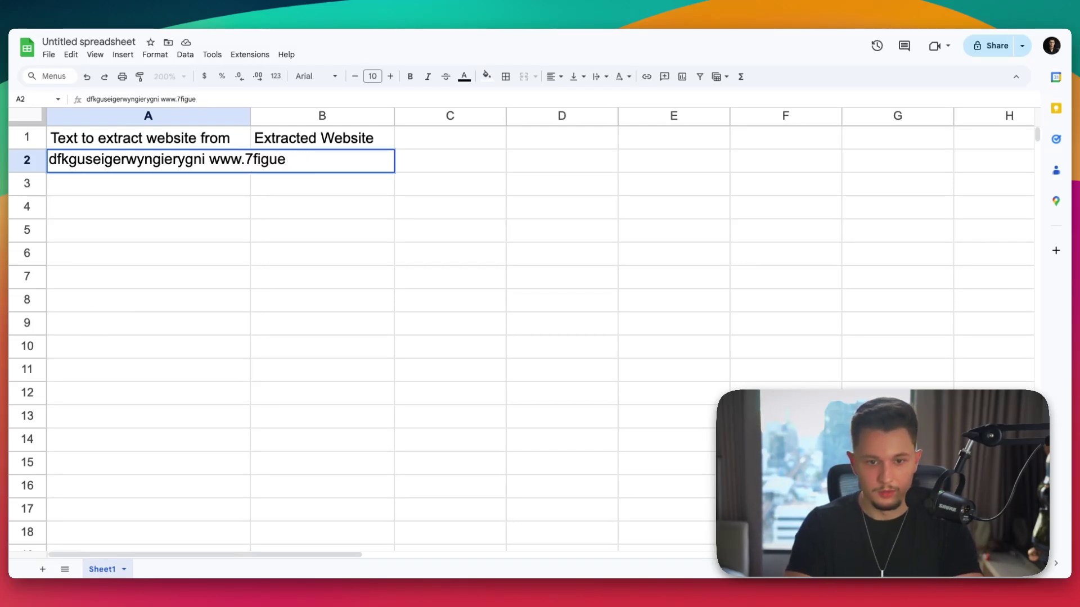
pyautogui.write('figureoperations.co')
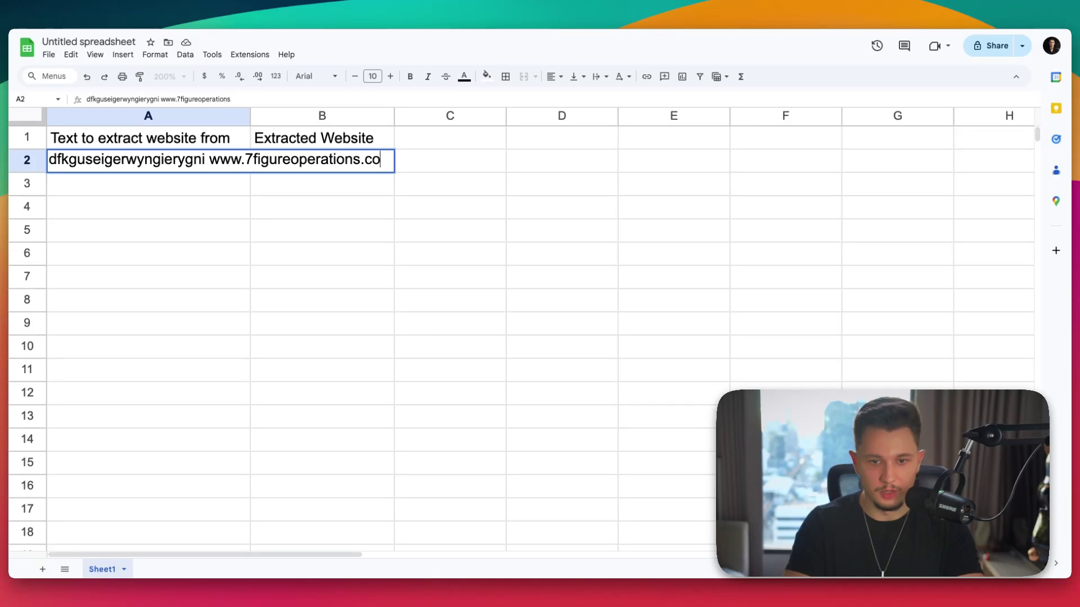
pyautogui.write('m')
pyautogui.press('Return')
pyautogui.click(174, 163)
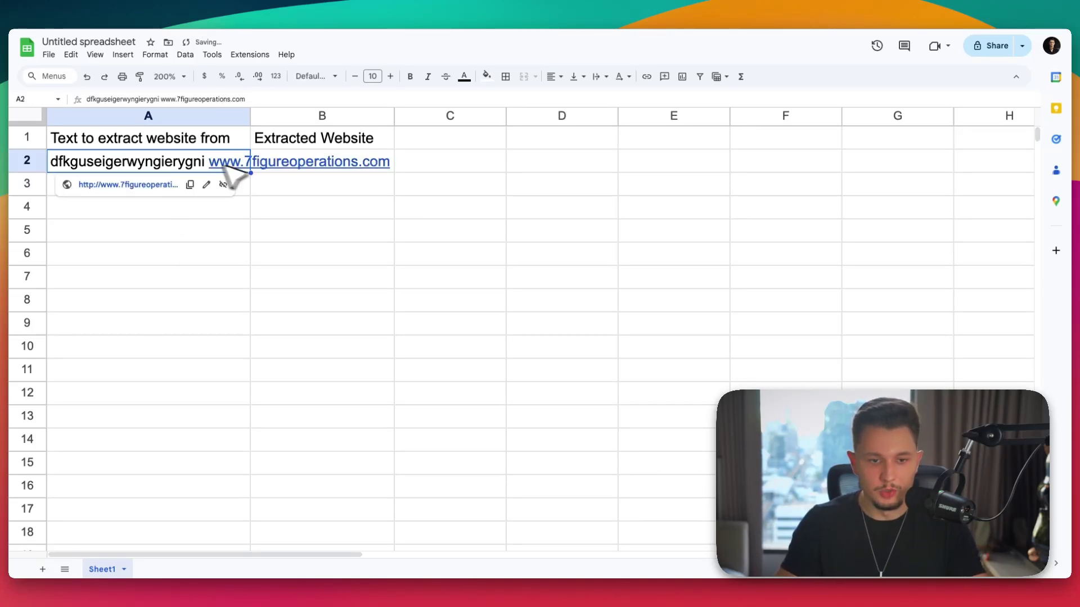
# - Highlight column A and its cells from A2 downward to point out where the input text belongs
pyautogui.click(316, 164)
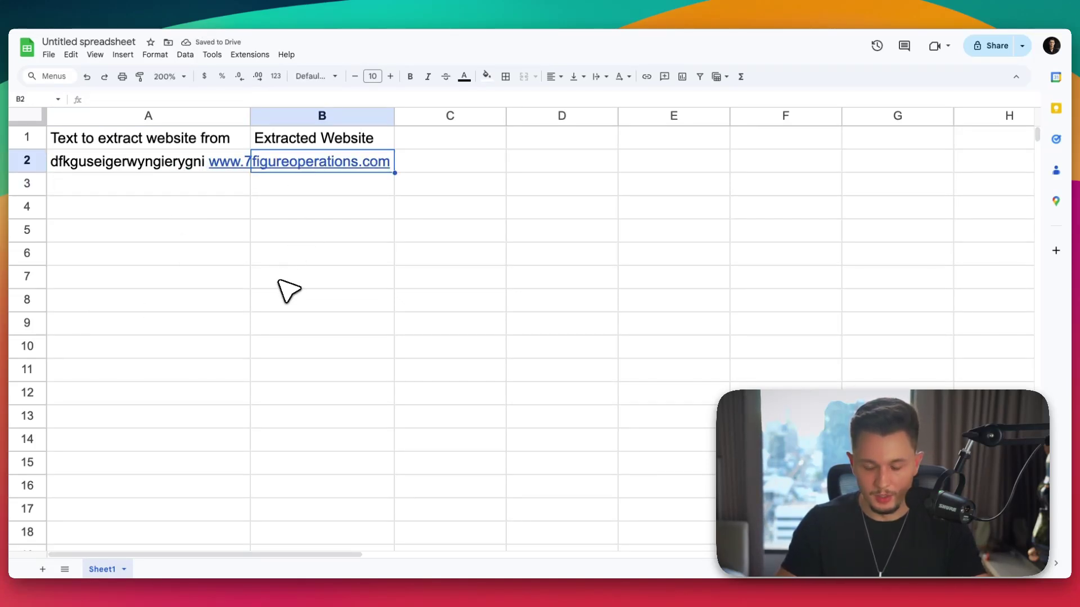
pyautogui.click(149, 116)
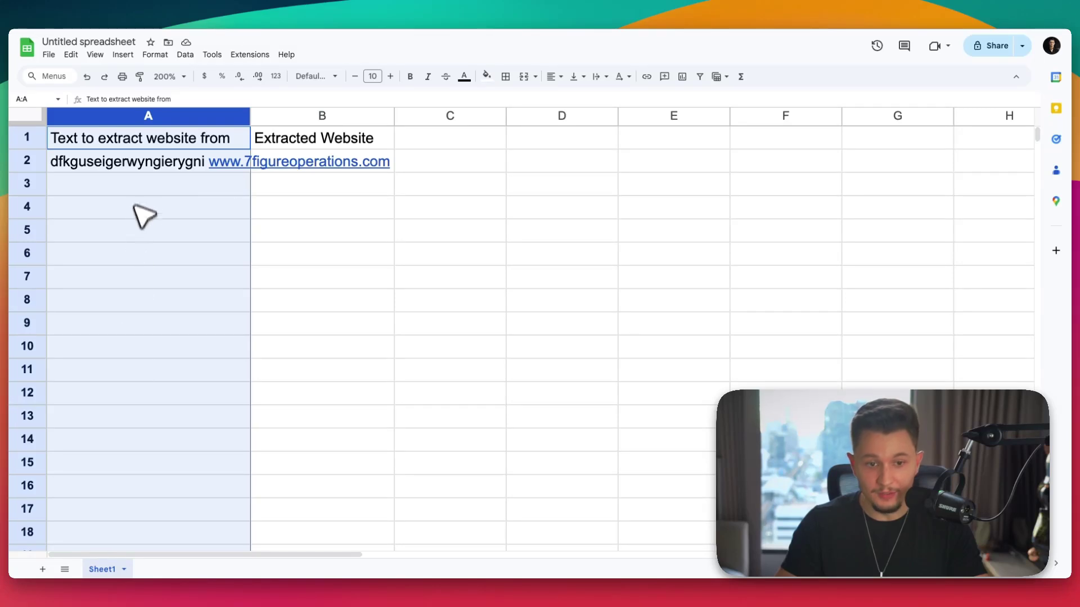
pyautogui.click(136, 163)
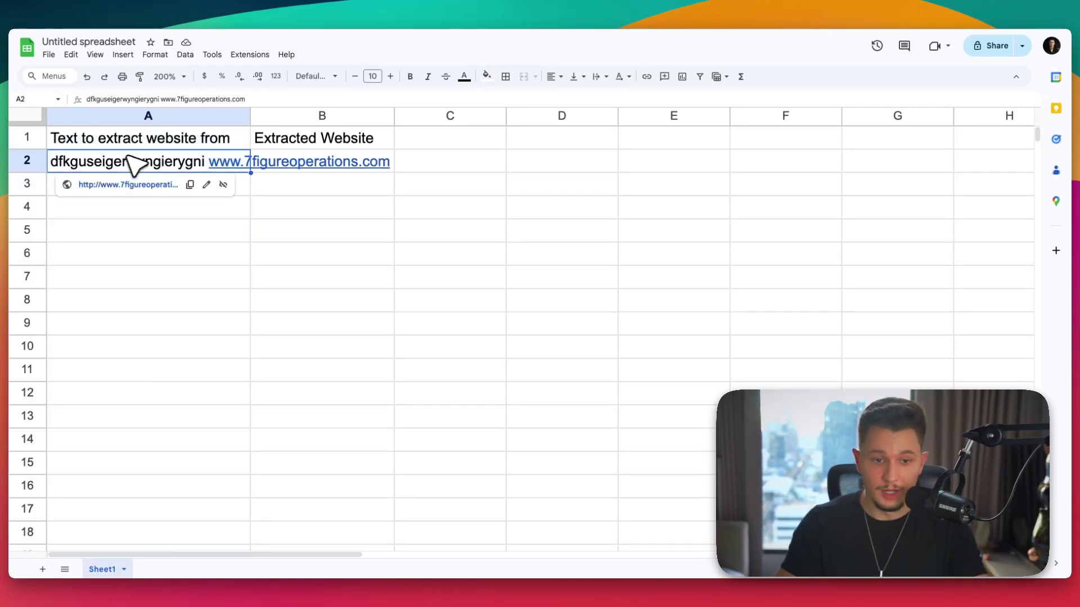
pyautogui.keyDown('shift'); pyautogui.click(115, 419); pyautogui.keyUp('shift')
pyautogui.moveTo(127, 187); pyautogui.dragTo(120, 390)
pyautogui.click(238, 211)
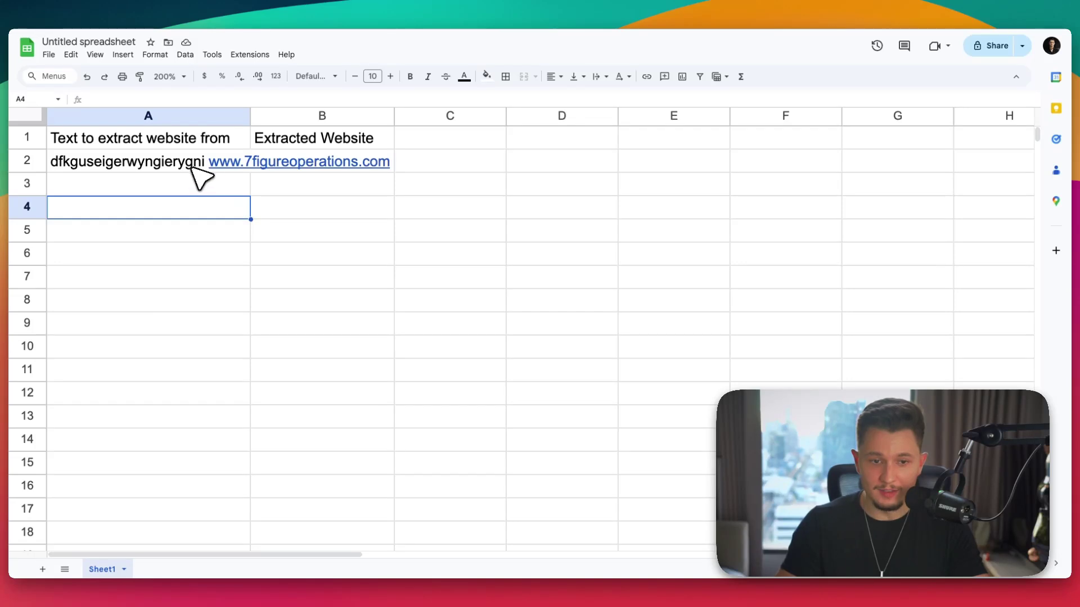
# - Enter "7figureoperations.com" as the extracted website in cell B2
pyautogui.doubleClick(353, 161)
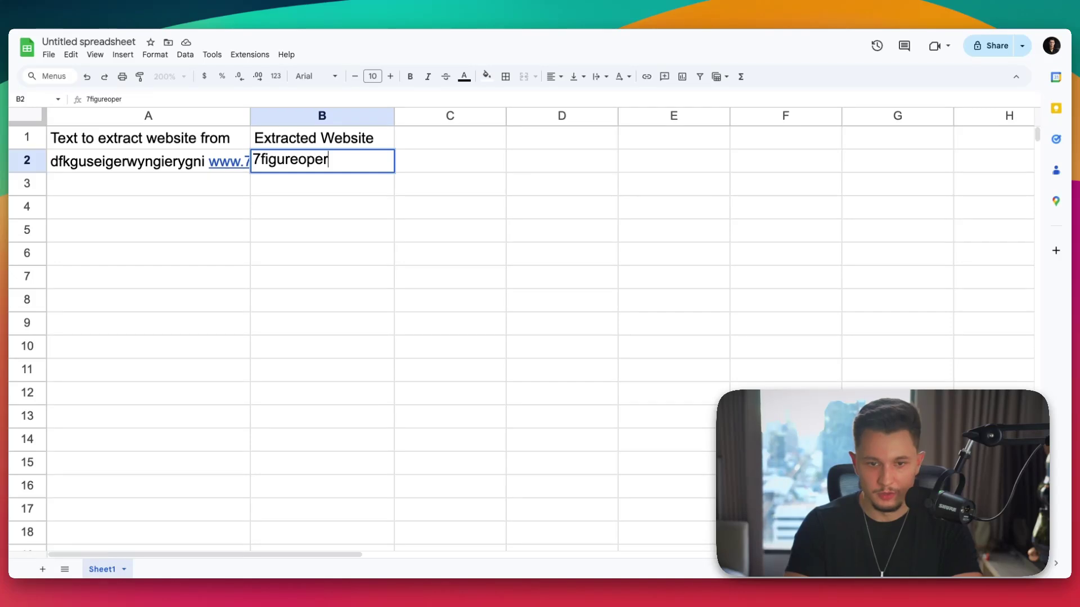
pyautogui.write('7figureoperations.com')
pyautogui.press('Return')
pyautogui.click(370, 167)
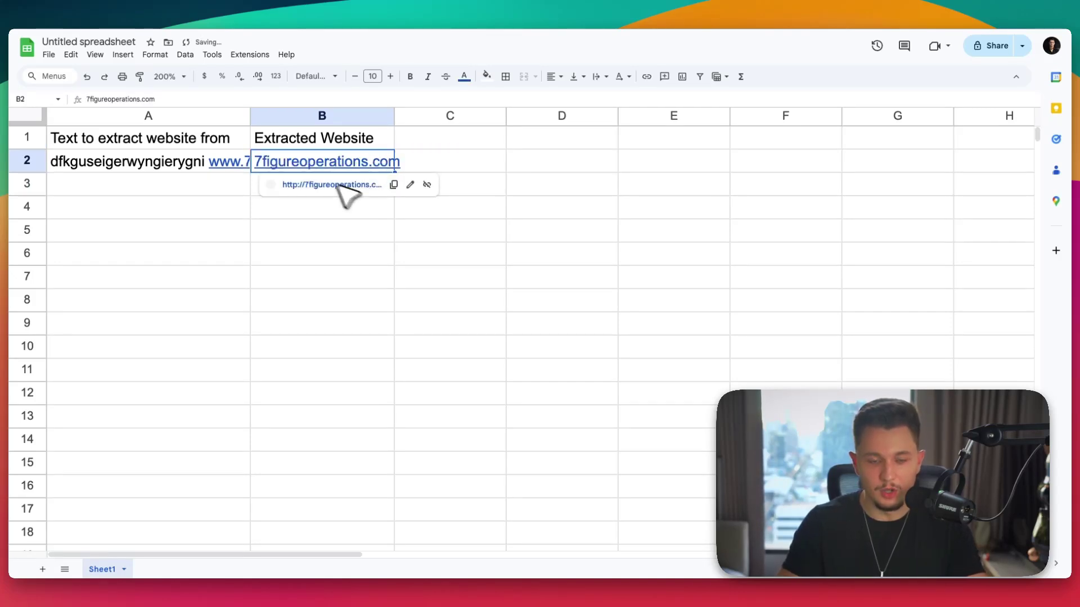
# - Widen column A to fit its text and highlight the input and output pair A2:B2
pyautogui.doubleClick(251, 116)
pyautogui.click(475, 231)
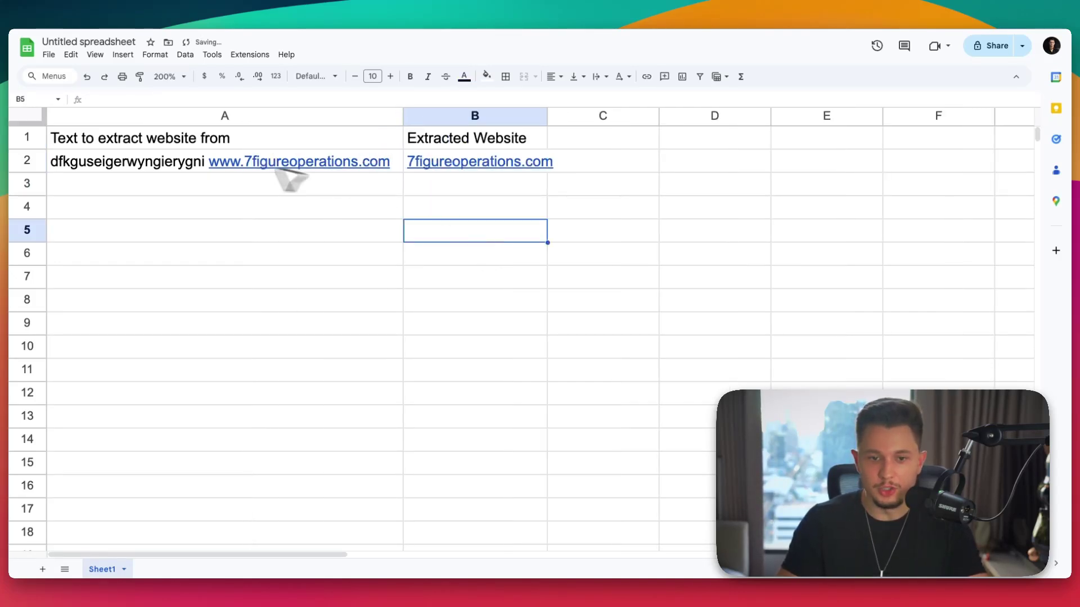
pyautogui.moveTo(213, 169)
pyautogui.moveTo(204, 164); pyautogui.dragTo(495, 164)
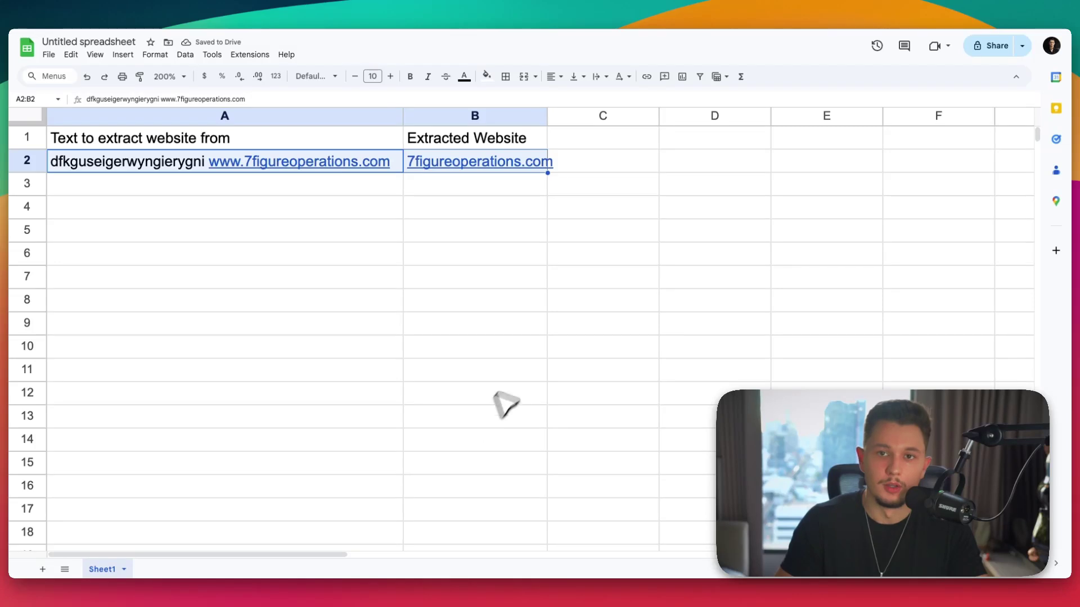
# - Switch to the Extracting URLs from Text workflow in n8n and point out the two filter nodes checking for input and existing output
pyautogui.click(273, 7)
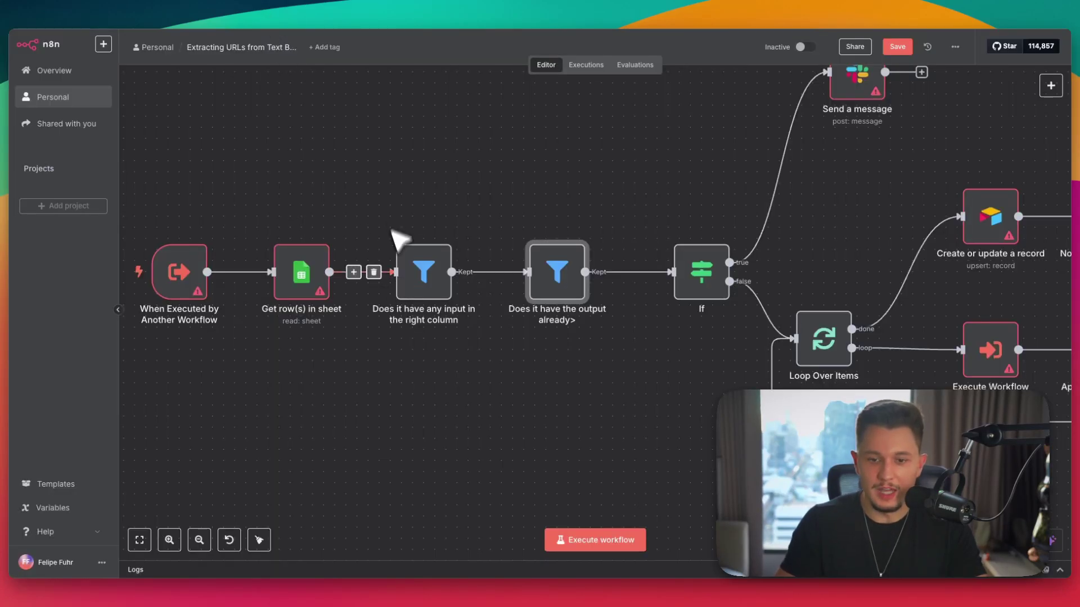
pyautogui.moveTo(373, 212); pyautogui.dragTo(600, 366)
pyautogui.click(587, 366)
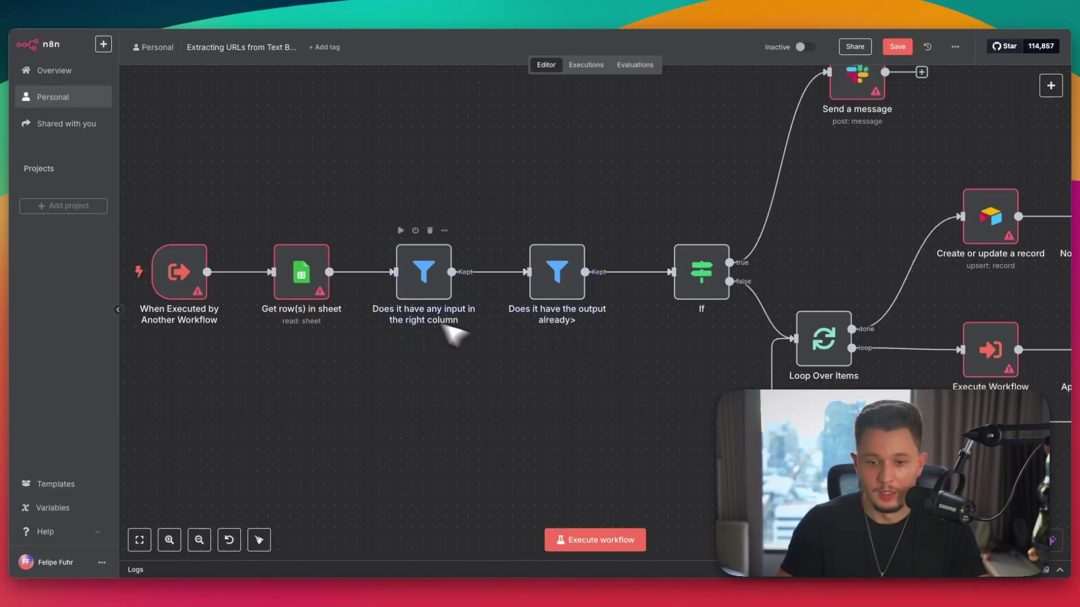
pyautogui.moveTo(445, 211); pyautogui.dragTo(408, 225)
pyautogui.moveTo(482, 209)
pyautogui.mouseDown()
pyautogui.moveTo(525, 233)
pyautogui.moveTo(513, 369)
pyautogui.mouseUp()
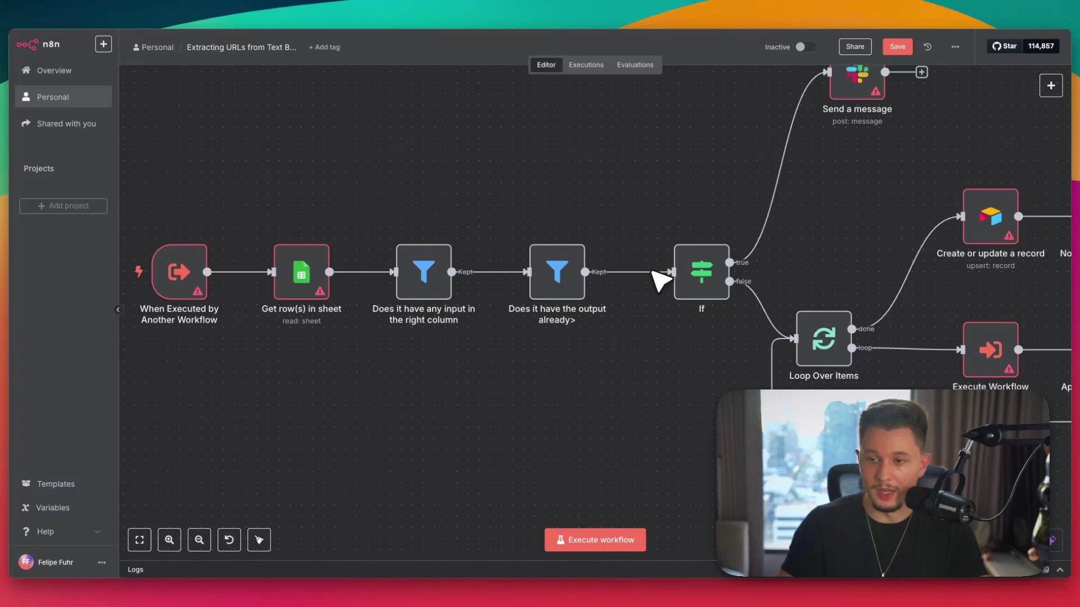
# - Trace the If node's true branch to Send a message and its false branch to Loop Over Items
pyautogui.moveTo(596, 270)
pyautogui.mouseDown()
pyautogui.moveTo(771, 222)
pyautogui.moveTo(840, 84)
pyautogui.mouseUp()
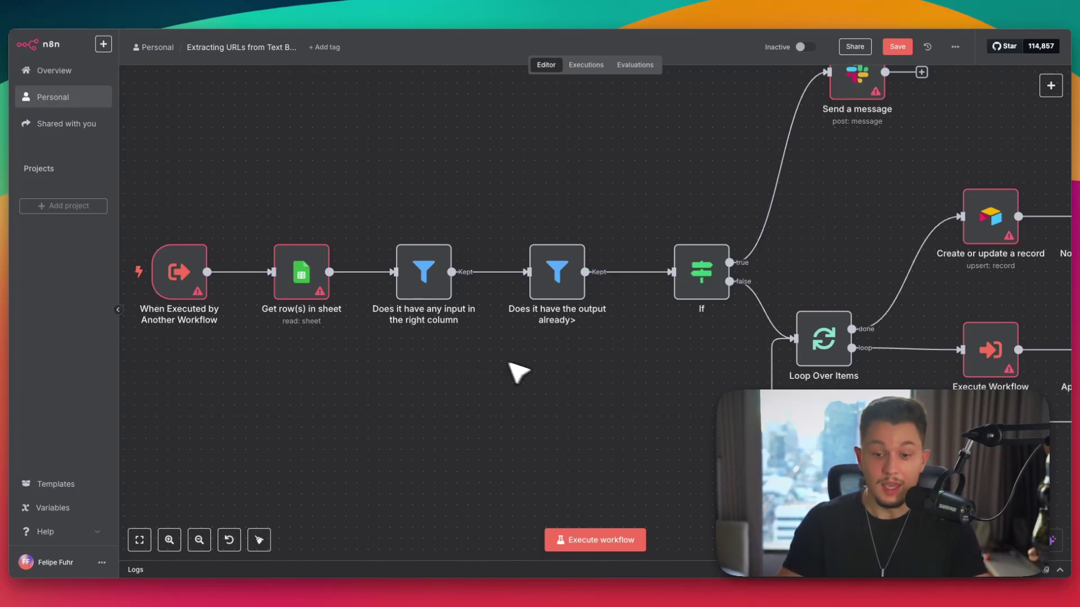
pyautogui.moveTo(591, 270)
pyautogui.mouseDown()
pyautogui.moveTo(699, 274)
pyautogui.moveTo(880, 372)
pyautogui.mouseUp()
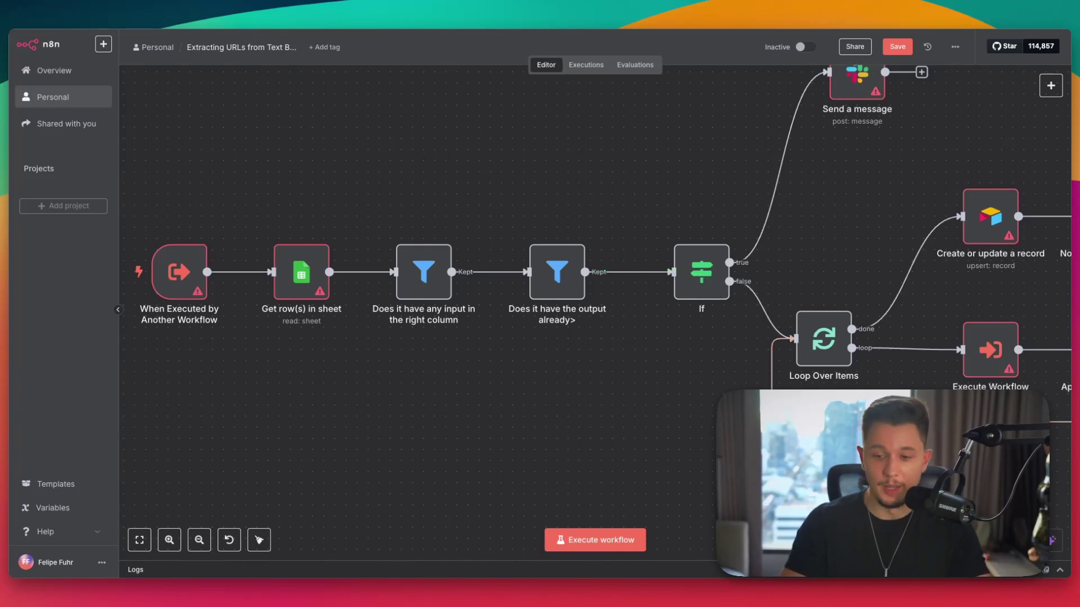
pyautogui.hscroll(10, 429, 474)
pyautogui.scroll(-2, 442, 429)
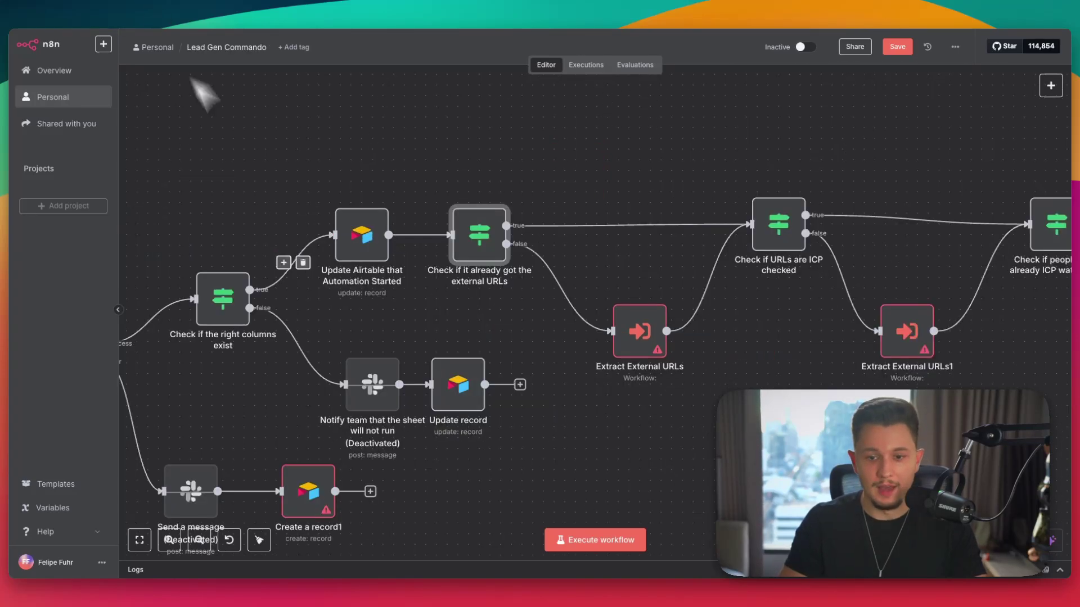
# - Review the chain of checks in Lead Gen Commando and the message and loop branches of the Extracting URLs from Text workflow
pyautogui.scroll(-5, 524, 261)
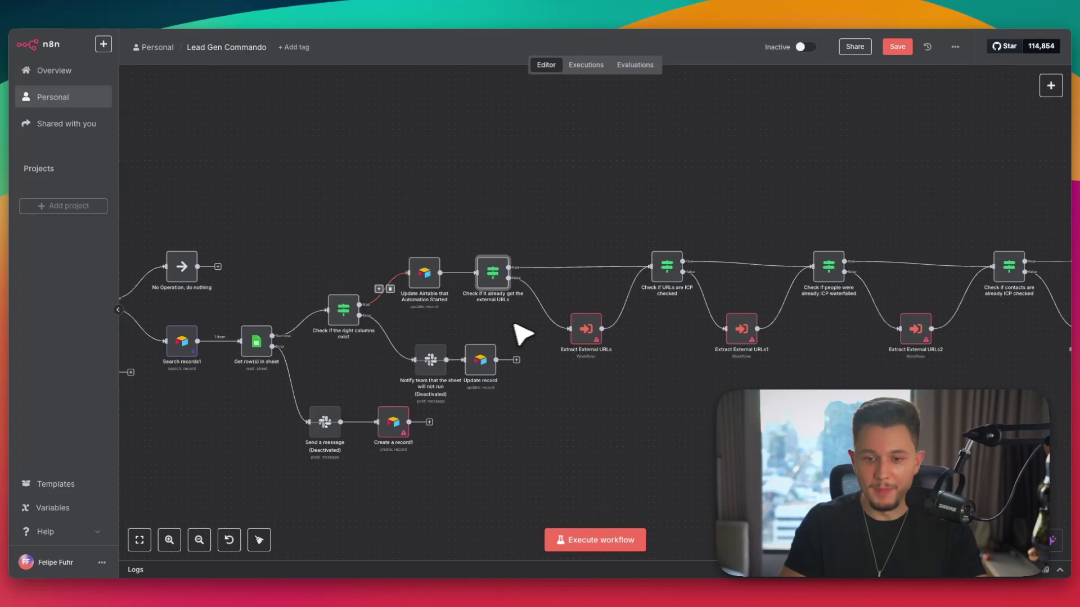
pyautogui.moveTo(764, 240)
pyautogui.mouseDown()
pyautogui.moveTo(326, 248)
pyautogui.moveTo(720, 454)
pyautogui.moveTo(728, 215)
pyautogui.moveTo(663, 237)
pyautogui.mouseUp()
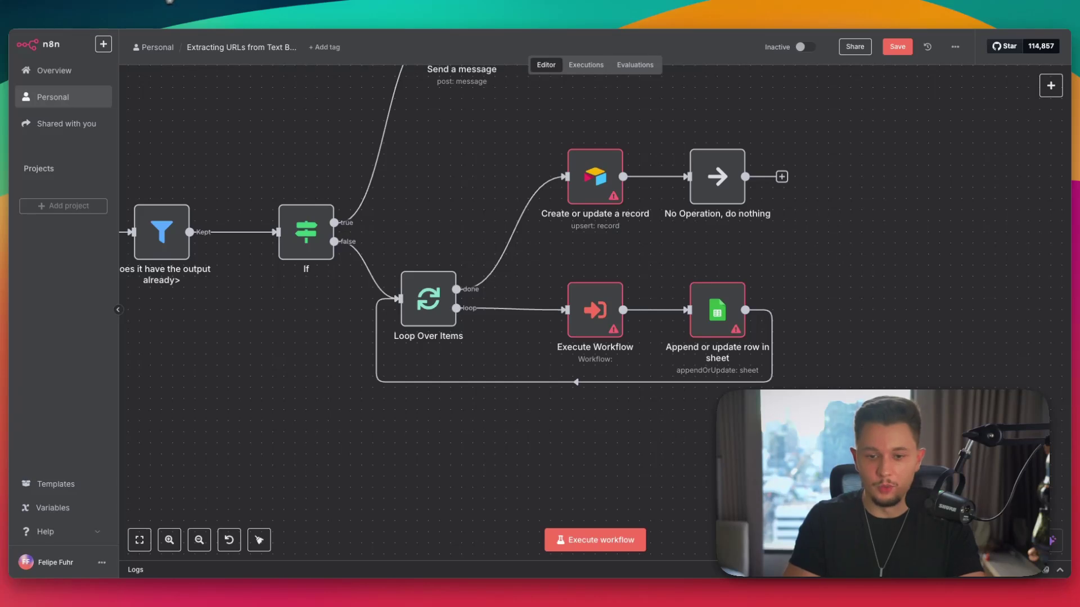
pyautogui.scroll(-6, 356, 257)
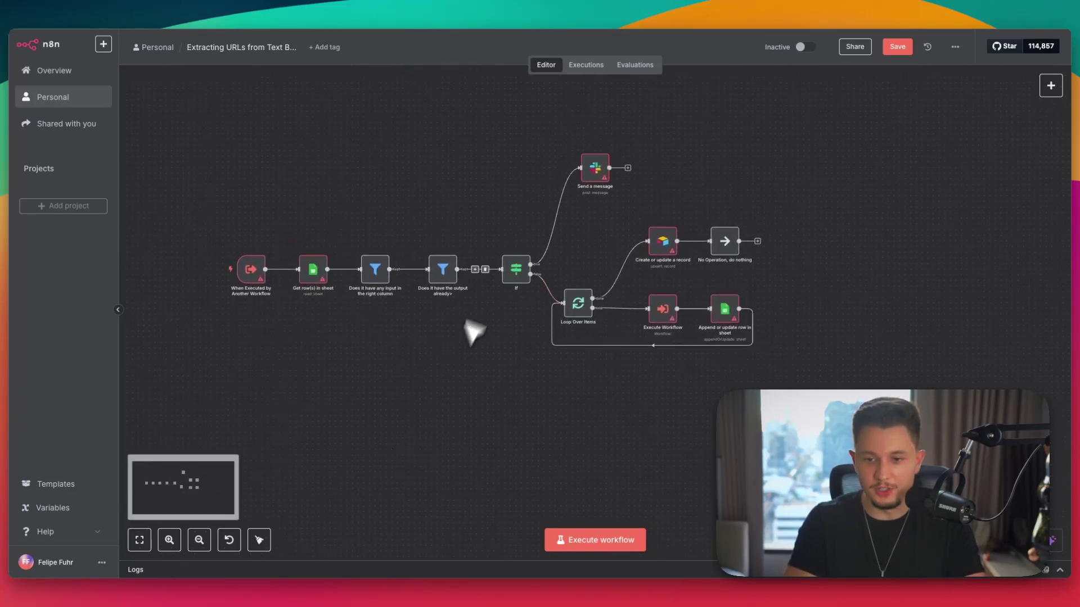
pyautogui.moveTo(604, 116)
pyautogui.mouseDown()
pyautogui.moveTo(193, 253)
pyautogui.moveTo(776, 190)
pyautogui.mouseUp()
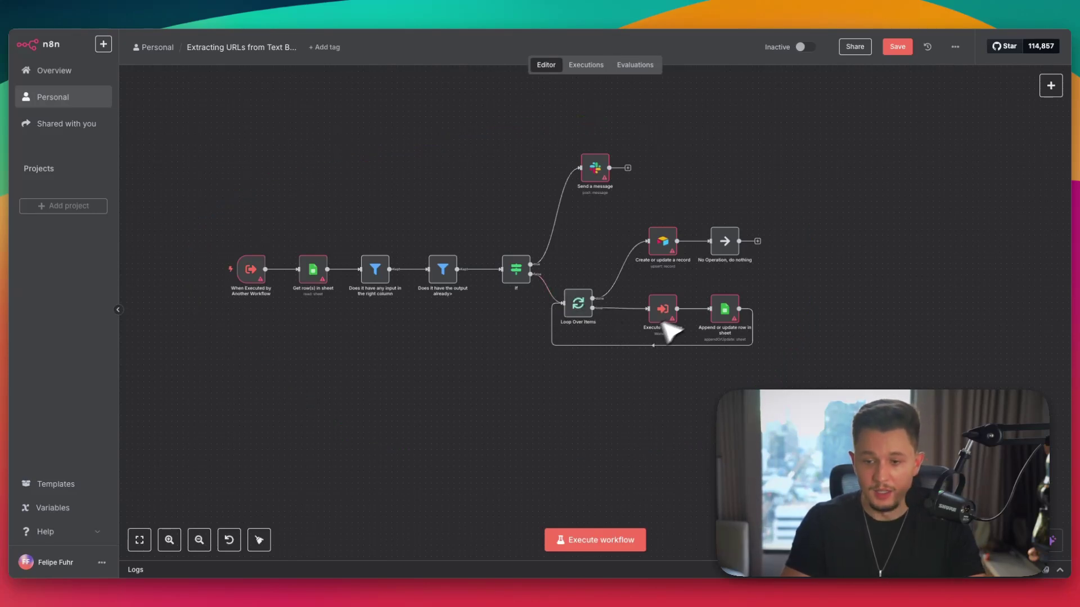
pyautogui.moveTo(745, 296)
pyautogui.mouseDown()
pyautogui.moveTo(683, 281)
pyautogui.moveTo(615, 386)
pyautogui.moveTo(647, 270)
pyautogui.mouseUp()
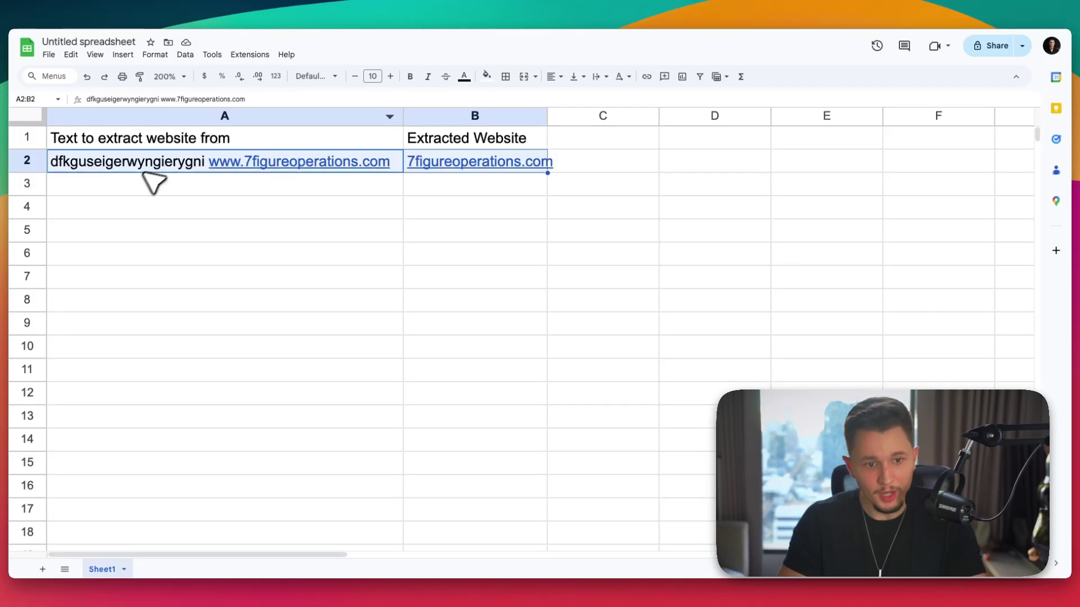
# - In the Google Sheet, fill cells A3 to A16 with random placeholder text, one short entry per row
pyautogui.click(149, 189)
pyautogui.write('ewrerawf afa sdfads fasd fa dsf sad')
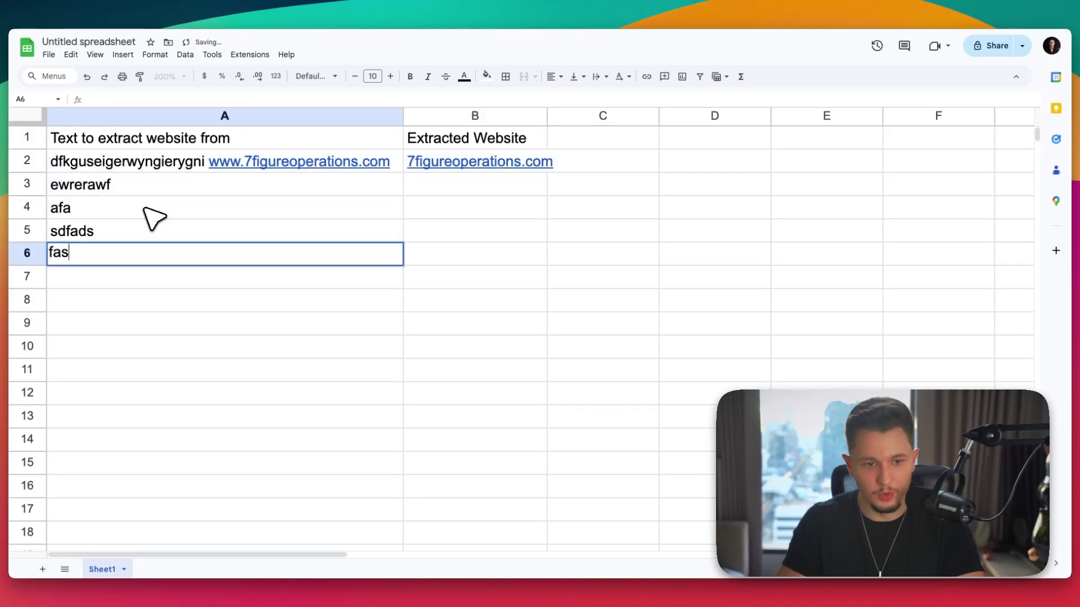
pyautogui.write('f asdf asdf asdf dfasd f asdf asdf')
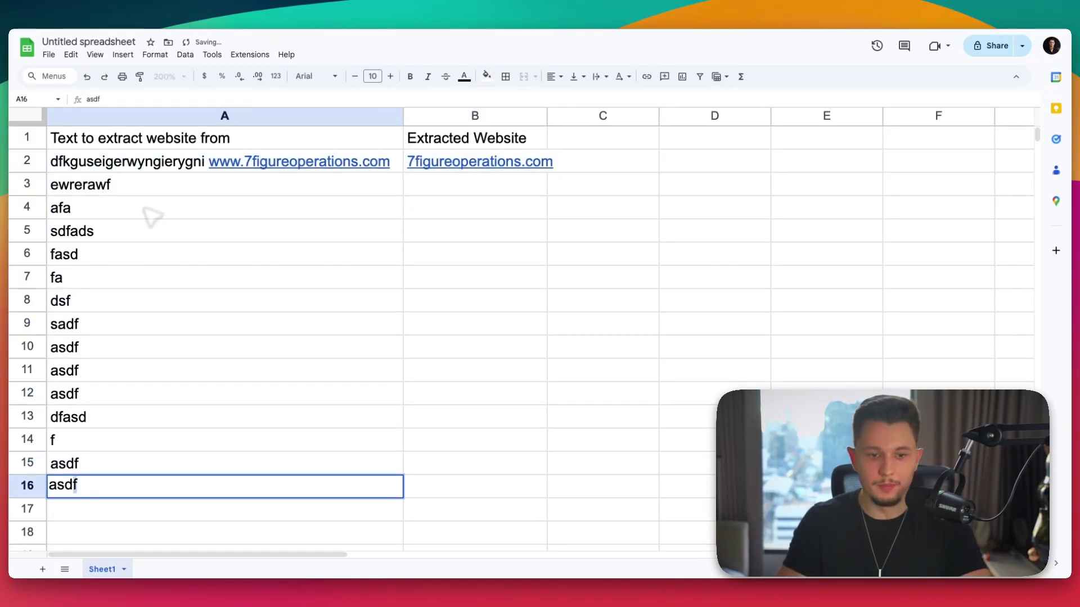
pyautogui.click(91, 307)
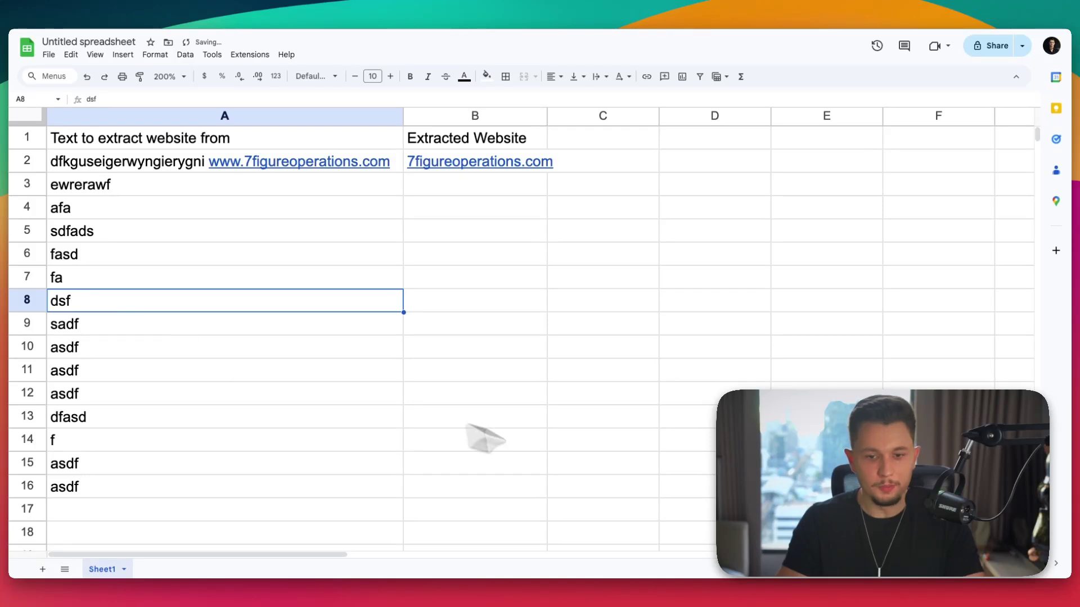
# - Highlight the input and output cells row by row from row 2 to row 8, and the range A9:B16, to illustrate row-by-row processing
pyautogui.moveTo(246, 125); pyautogui.dragTo(388, 125)
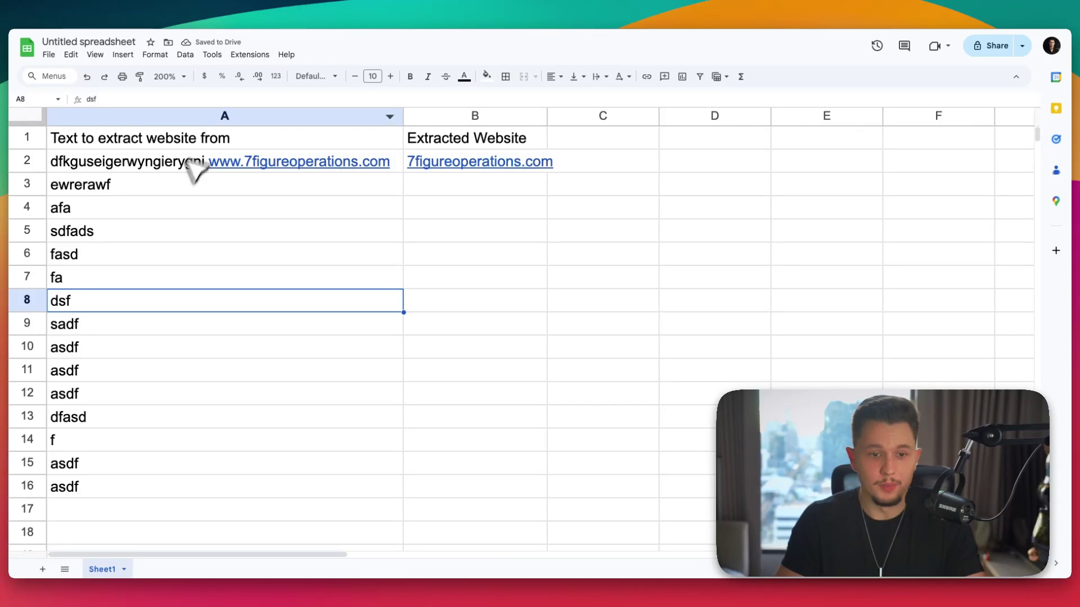
pyautogui.click(171, 185)
pyautogui.click(163, 164)
pyautogui.moveTo(472, 165); pyautogui.dragTo(472, 166)
pyautogui.moveTo(321, 189); pyautogui.dragTo(458, 183)
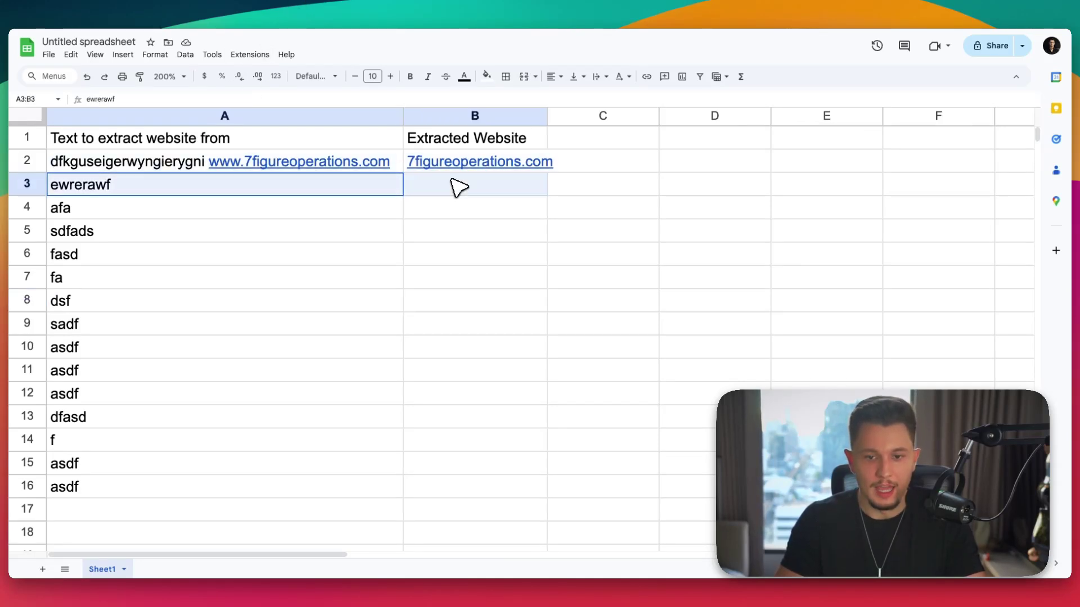
pyautogui.moveTo(365, 212); pyautogui.dragTo(482, 217)
pyautogui.moveTo(375, 235); pyautogui.dragTo(466, 236)
pyautogui.moveTo(360, 259); pyautogui.dragTo(435, 259)
pyautogui.moveTo(360, 278); pyautogui.dragTo(465, 278)
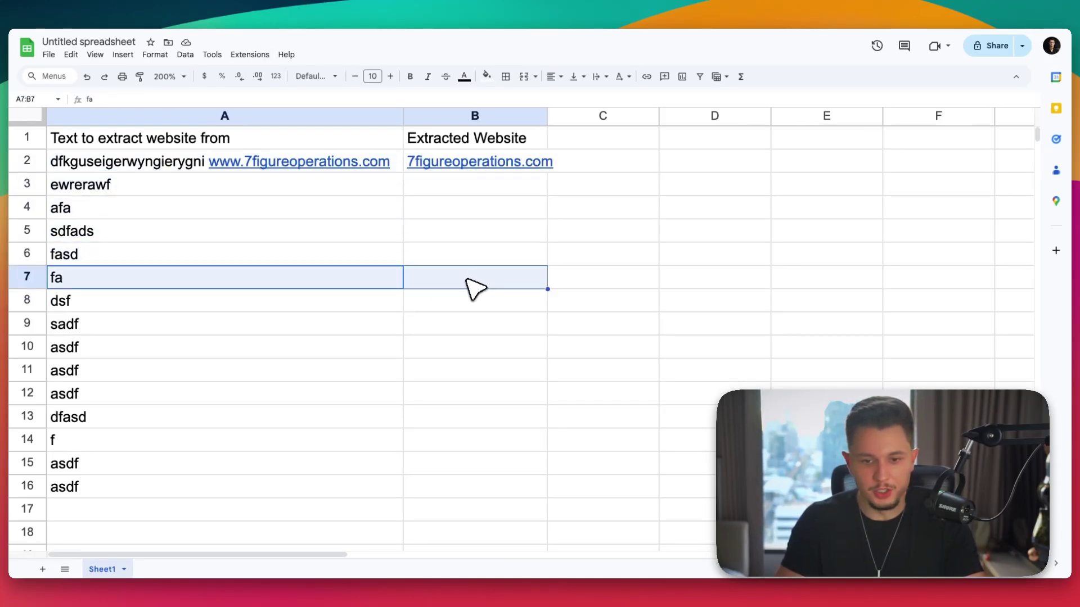
pyautogui.moveTo(388, 299); pyautogui.dragTo(508, 408)
pyautogui.moveTo(374, 307); pyautogui.dragTo(535, 310)
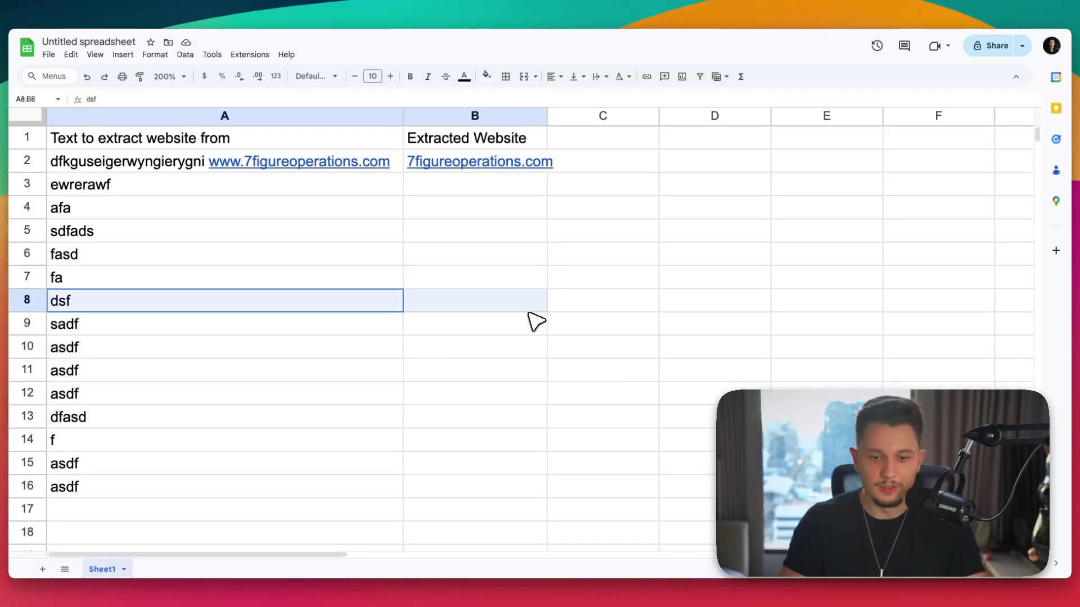
pyautogui.moveTo(385, 332); pyautogui.dragTo(508, 495)
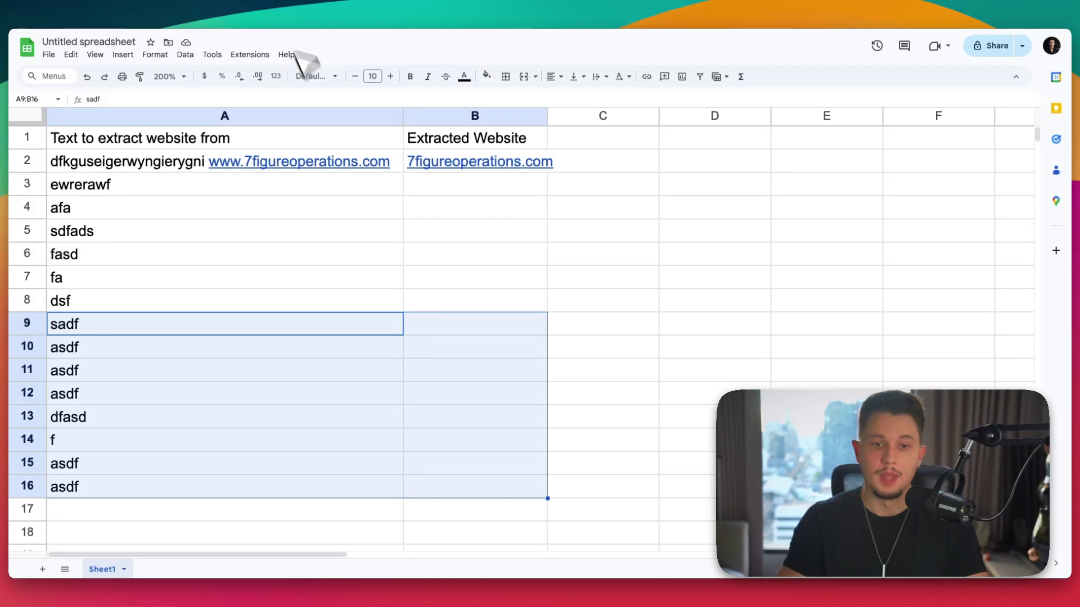
# - Switch to the Lead Gen Commando workflow in n8n and inspect the first Extract External URLs node up close
pyautogui.click(273, 6)
pyautogui.click(139, 2)
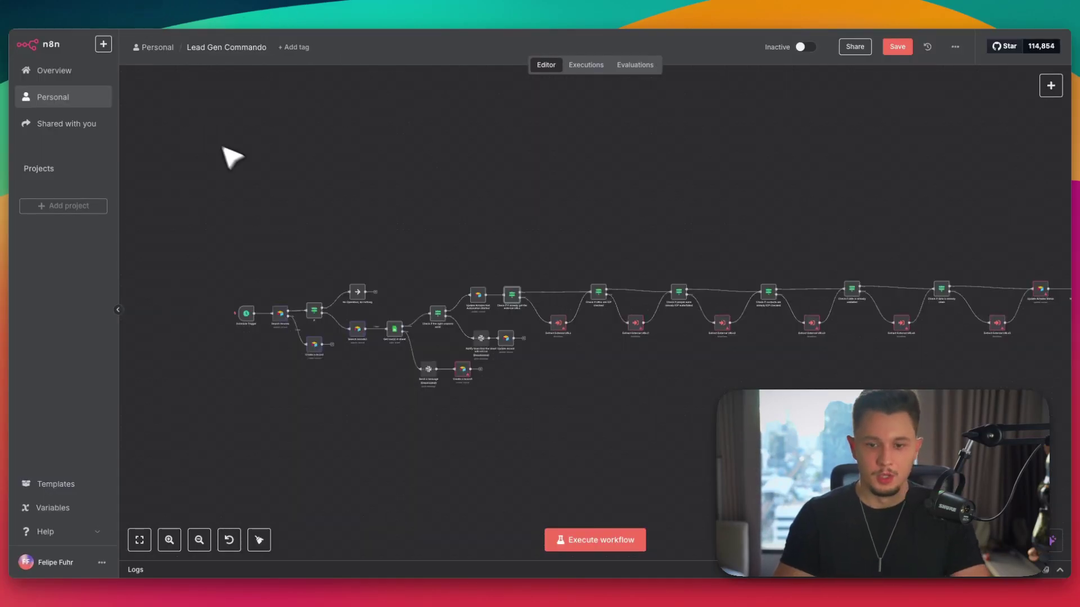
pyautogui.moveTo(541, 219); pyautogui.dragTo(553, 197)
pyautogui.moveTo(708, 181); pyautogui.dragTo(642, 427)
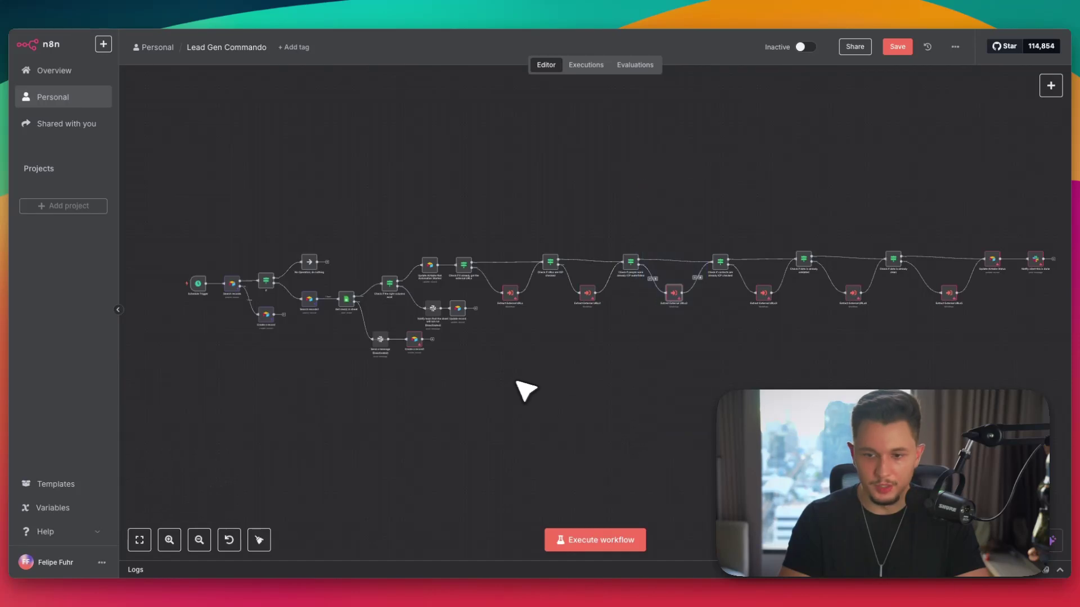
pyautogui.scroll(5, 518, 320)
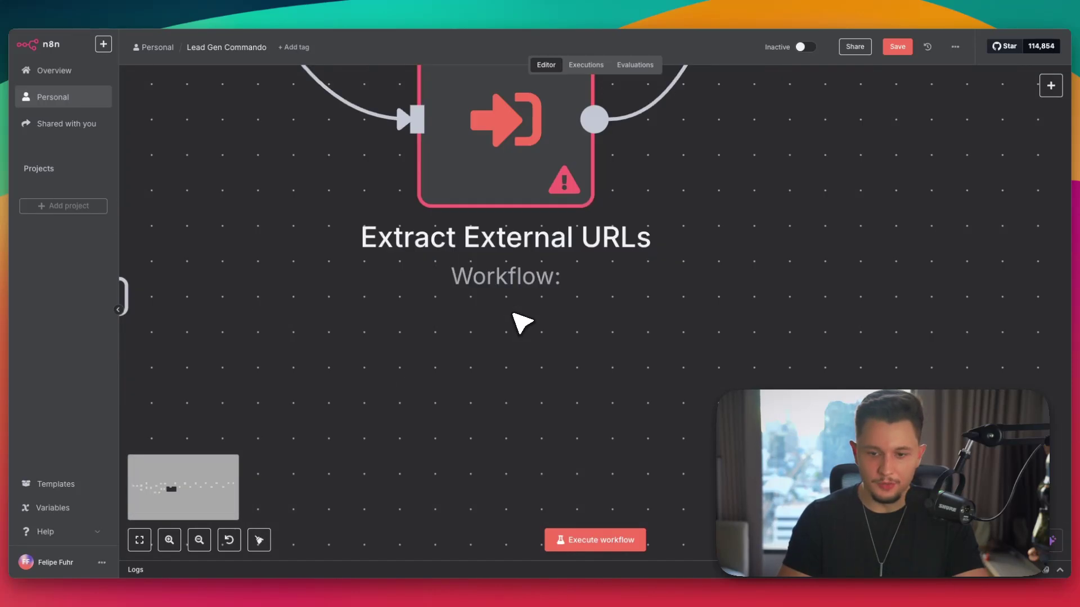
# - Examine the first Extract External URLs node in Lead Gen Commando and circle it with an on-screen annotation
pyautogui.scroll(-10, 520, 321)
pyautogui.scroll(5, 518, 332)
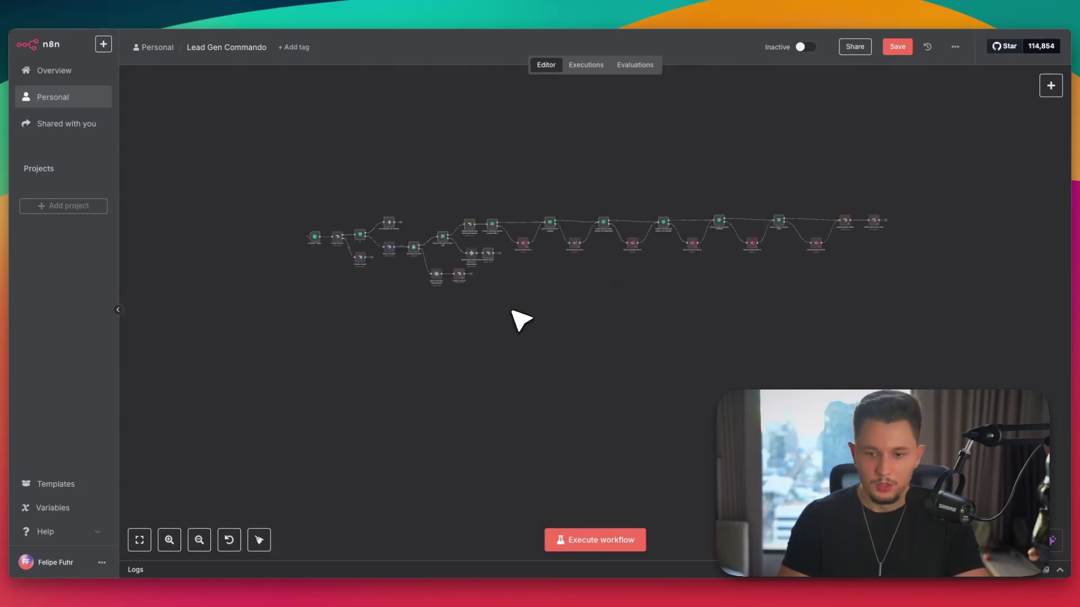
pyautogui.moveTo(539, 189); pyautogui.dragTo(503, 389)
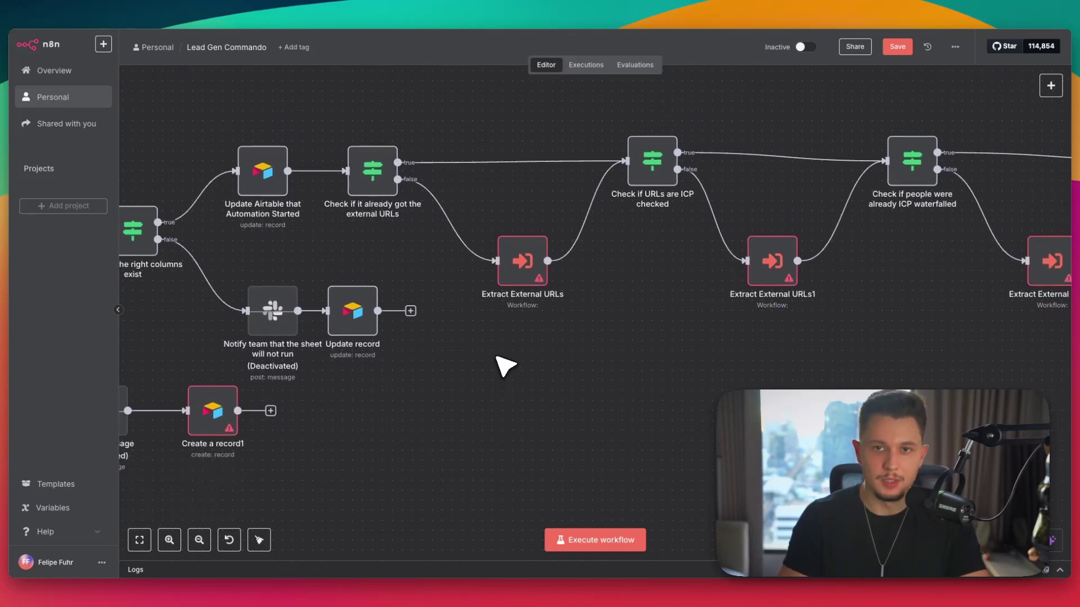
pyautogui.moveTo(536, 216)
pyautogui.mouseDown()
pyautogui.moveTo(458, 311)
pyautogui.moveTo(597, 302)
pyautogui.moveTo(533, 214)
pyautogui.mouseUp()
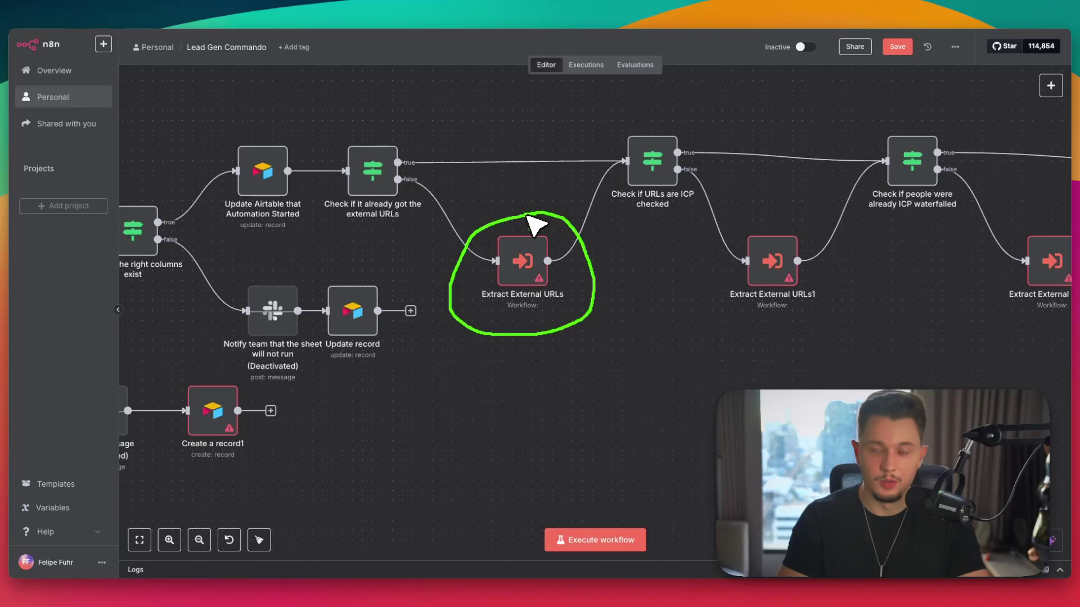
# - Add an HTTP Request node to Lead Gen Commando and place it below the first Extract External URLs node
pyautogui.click(1050, 86)
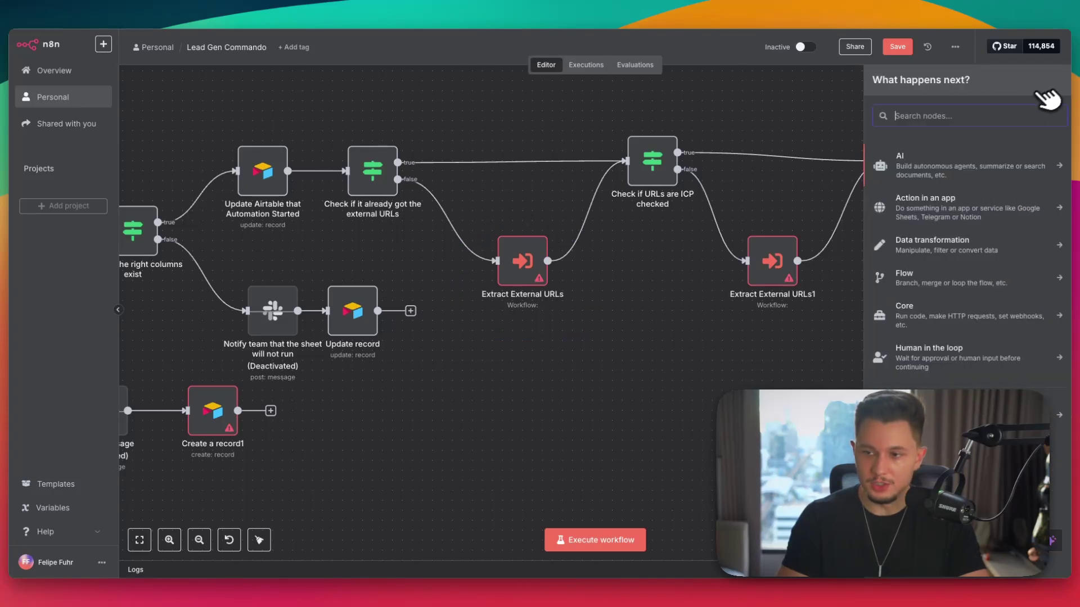
pyautogui.write('http')
pyautogui.press('BackSpace')
pyautogui.press('BackSpace')
pyautogui.write('p')
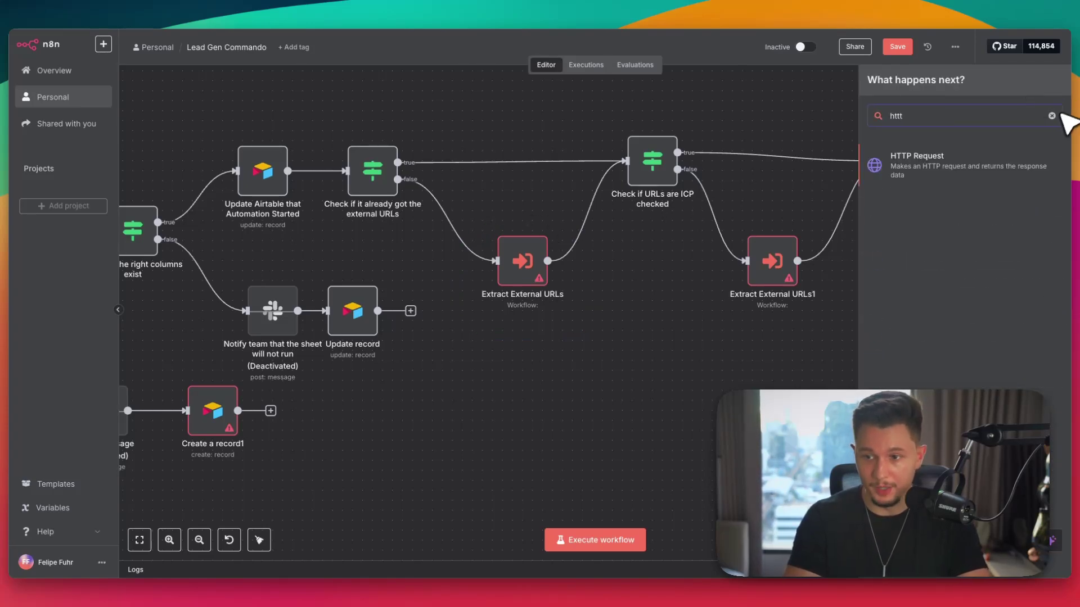
pyautogui.click(933, 173)
pyautogui.press('Escape')
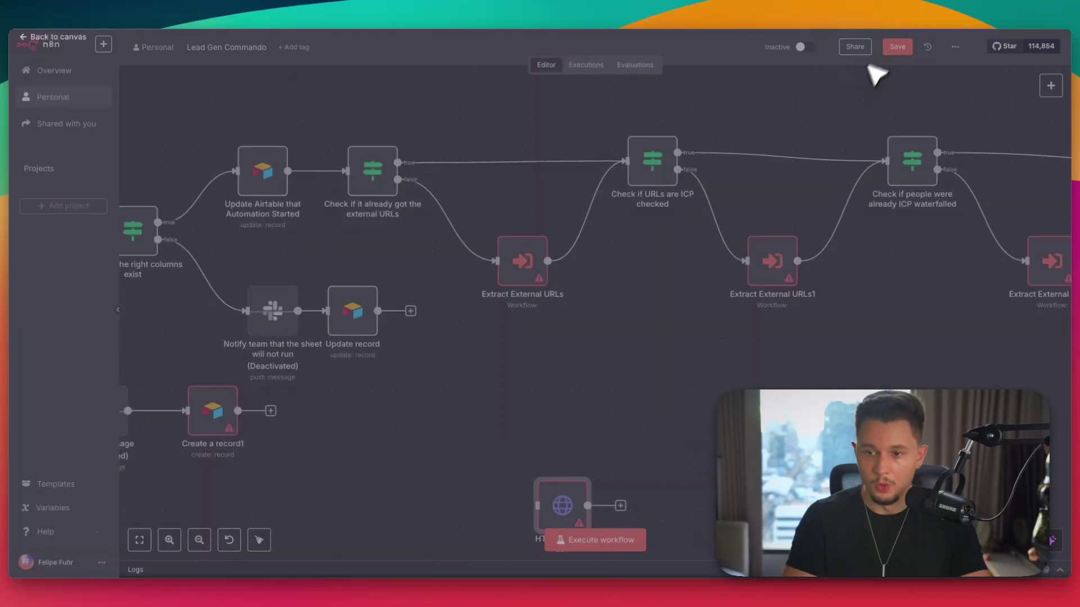
pyautogui.moveTo(566, 502); pyautogui.dragTo(575, 356)
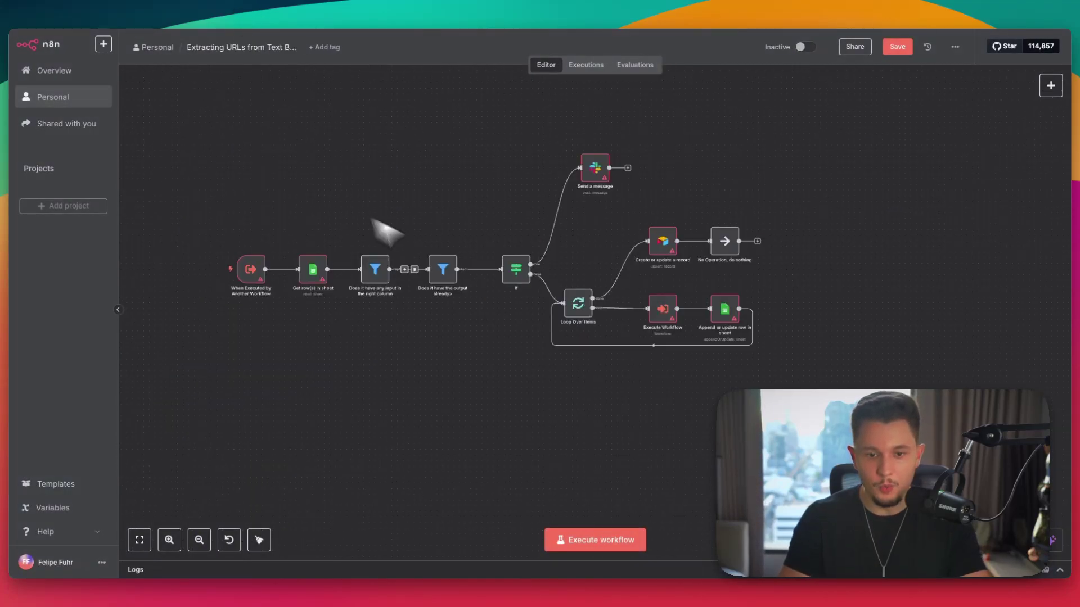
# - In the Extracting URLs from Text BASE workflow, add a Webhook trigger and place it below the When Executed by Another Workflow node
pyautogui.click(1050, 85)
pyautogui.write('webhook')
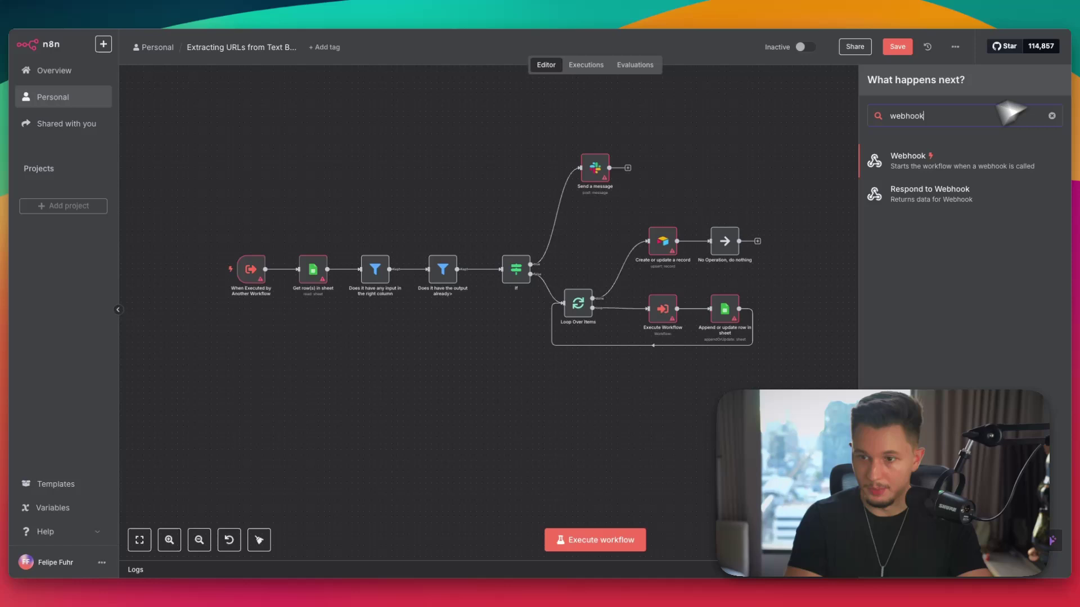
pyautogui.click(959, 157)
pyautogui.press('Escape')
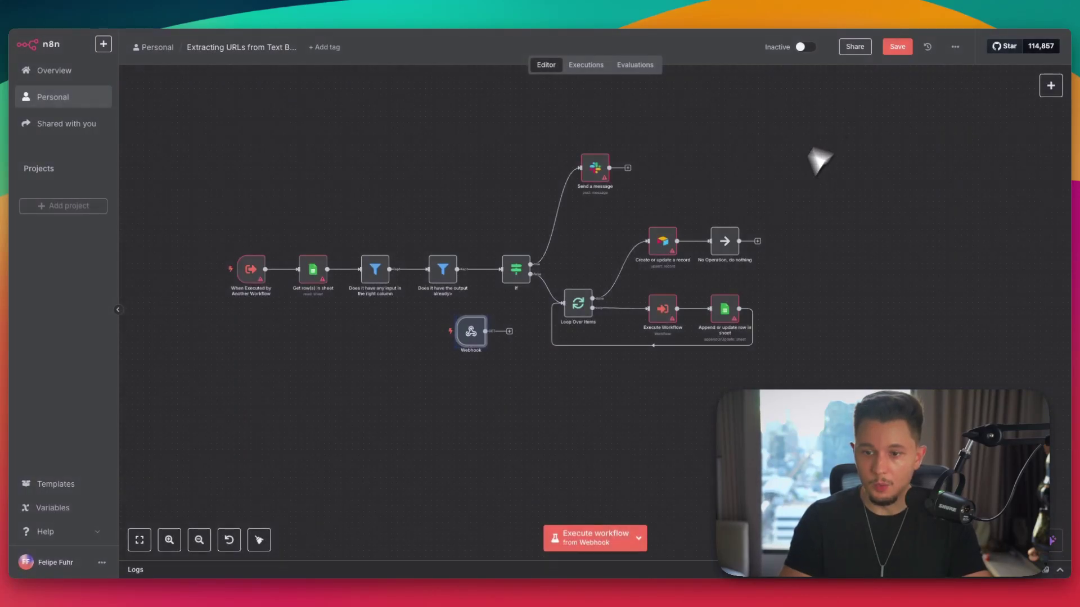
pyautogui.moveTo(483, 340); pyautogui.dragTo(249, 350)
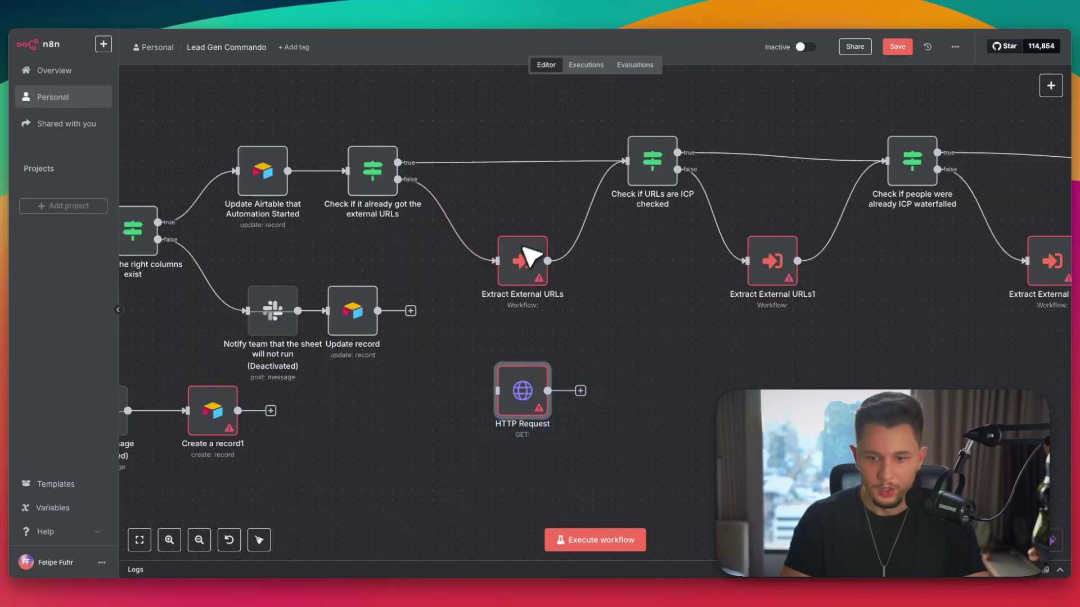
# - Delete the example HTTP Request and Webhook nodes from their workflows, and search the Lead Gen Commando node library for "subwork"
pyautogui.press('Delete')
pyautogui.click(1049, 86)
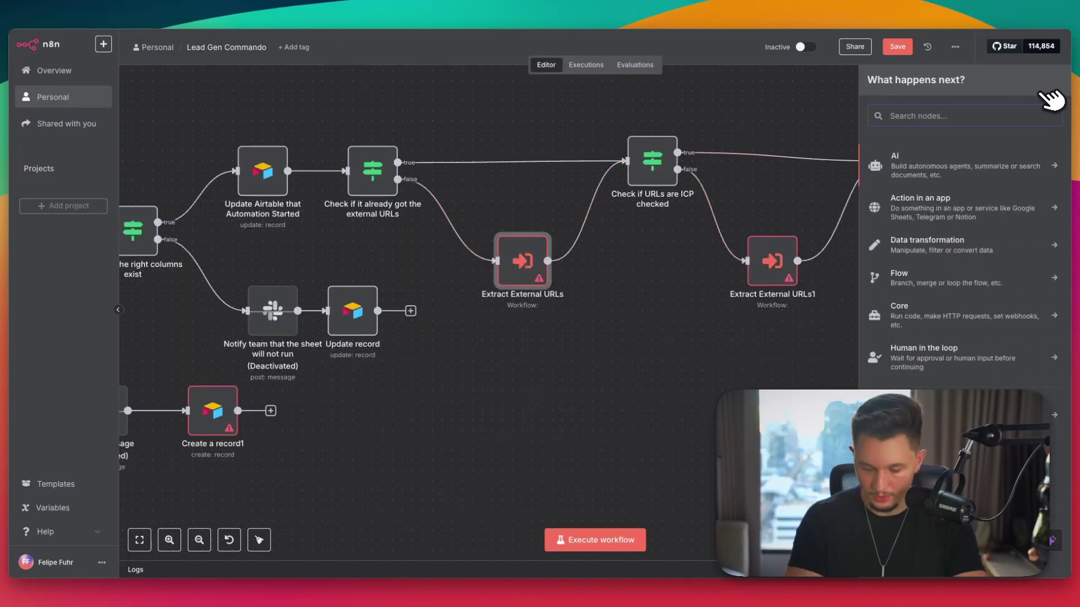
pyautogui.write('subwork')
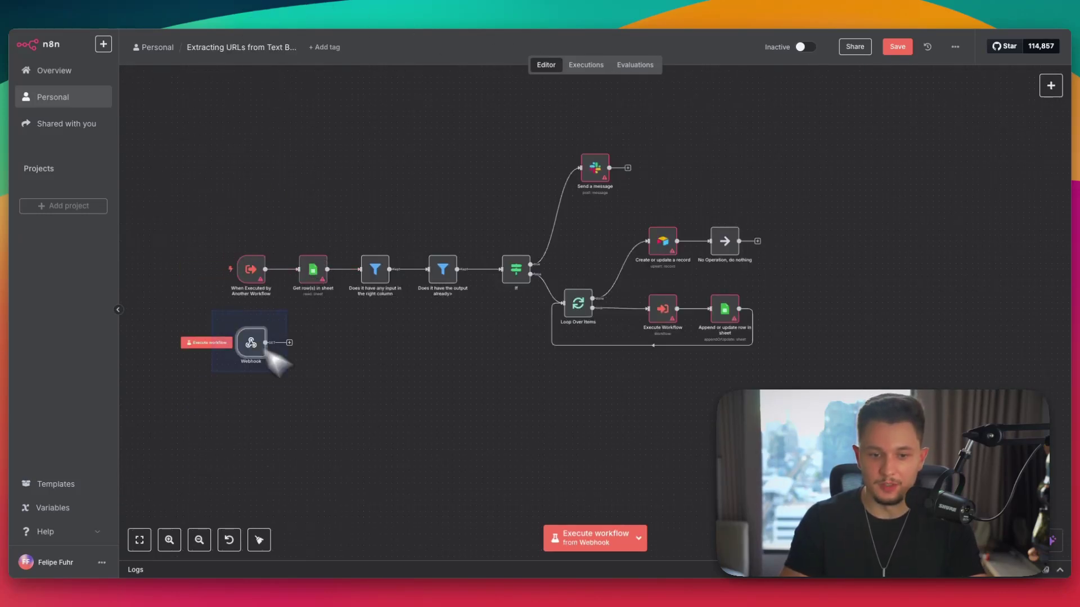
pyautogui.press('Delete')
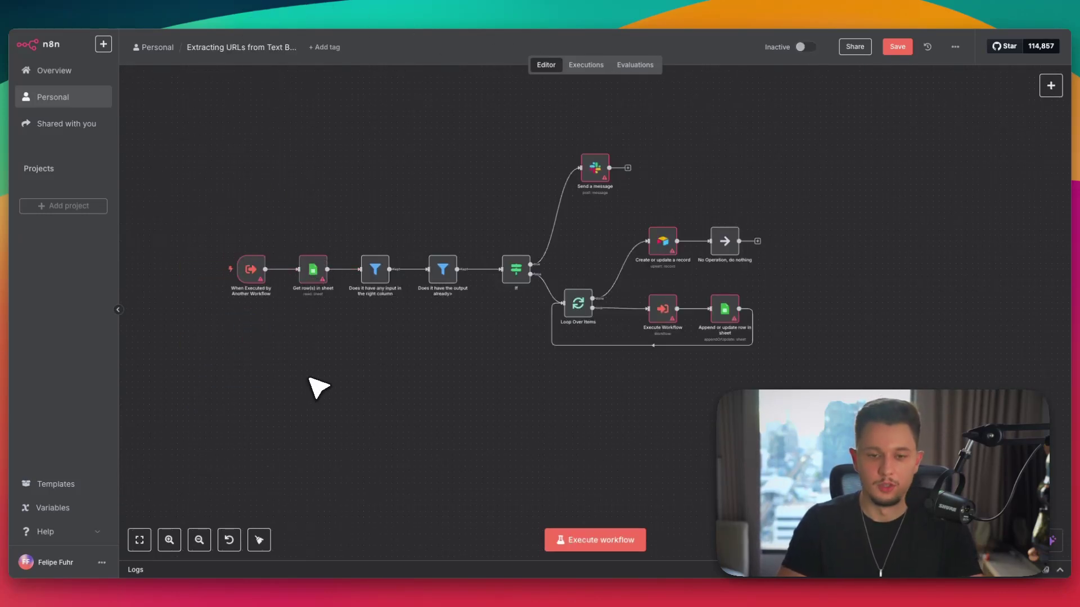
# - Highlight the entire Extracting URLs from Text BASE workflow with selection boxes and a freehand line before its trigger, then clear the annotation
pyautogui.moveTo(234, 188); pyautogui.dragTo(795, 398)
pyautogui.moveTo(879, 453); pyautogui.dragTo(220, 127)
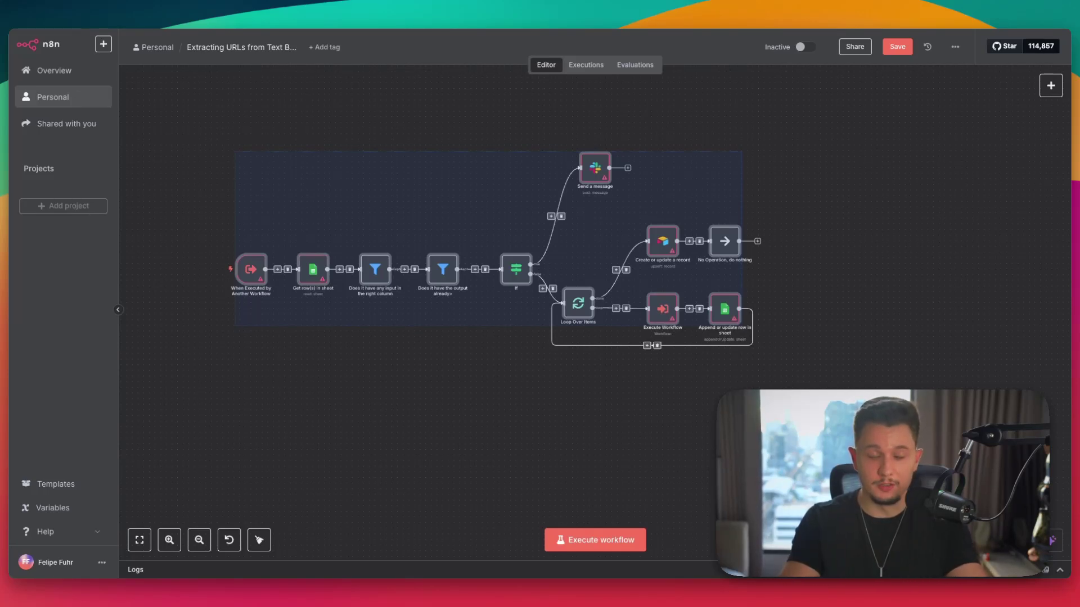
pyautogui.moveTo(192, 123); pyautogui.dragTo(814, 383)
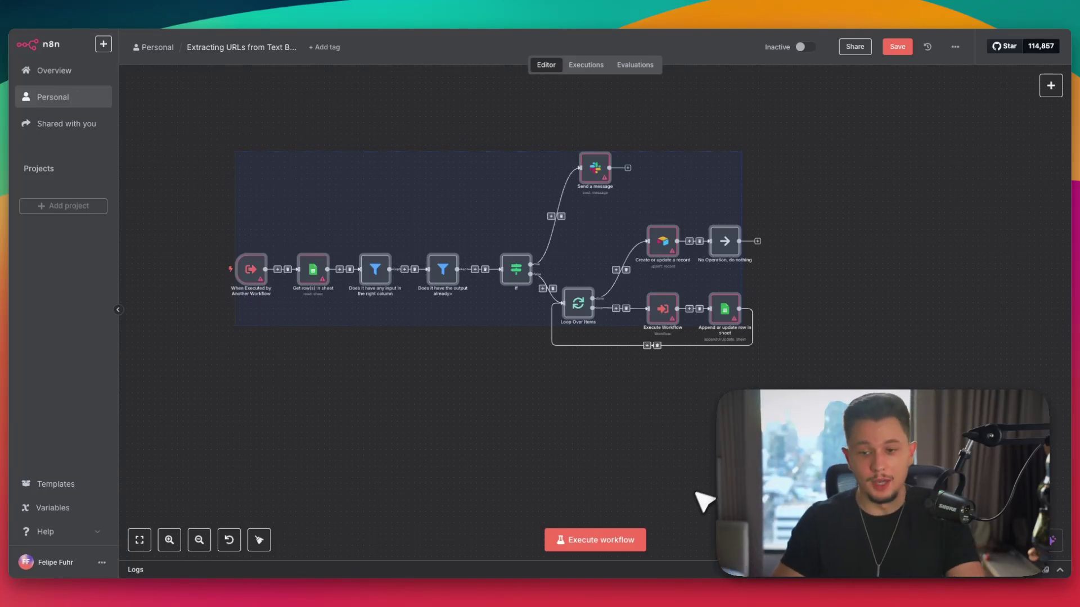
pyautogui.click(708, 495)
pyautogui.moveTo(867, 389); pyautogui.dragTo(201, 148)
pyautogui.click(201, 147)
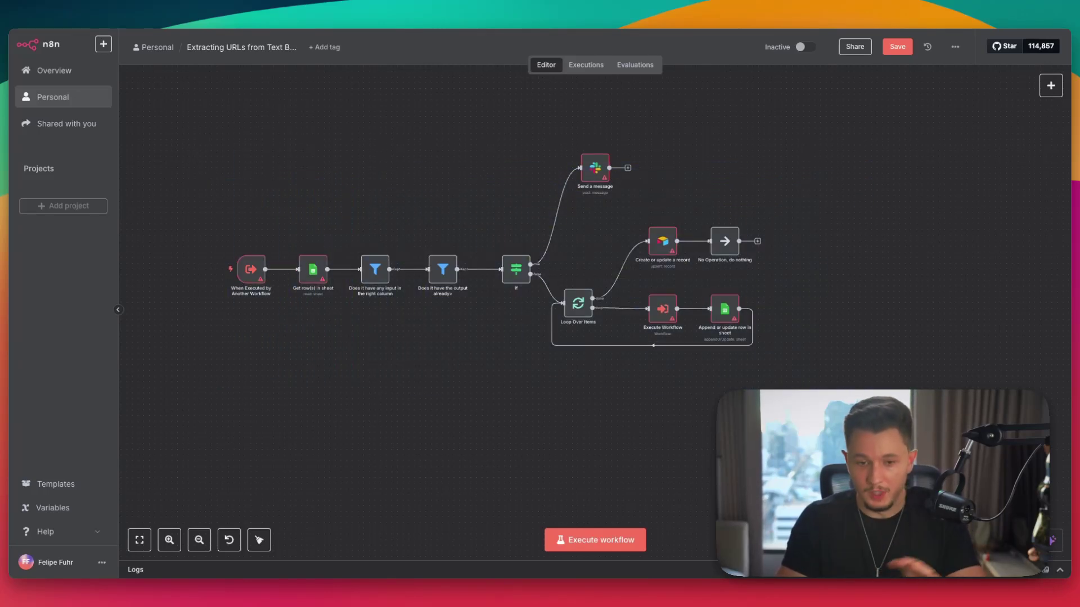
pyautogui.moveTo(191, 124)
pyautogui.mouseDown()
pyautogui.moveTo(170, 235)
pyautogui.moveTo(172, 431)
pyautogui.mouseUp()
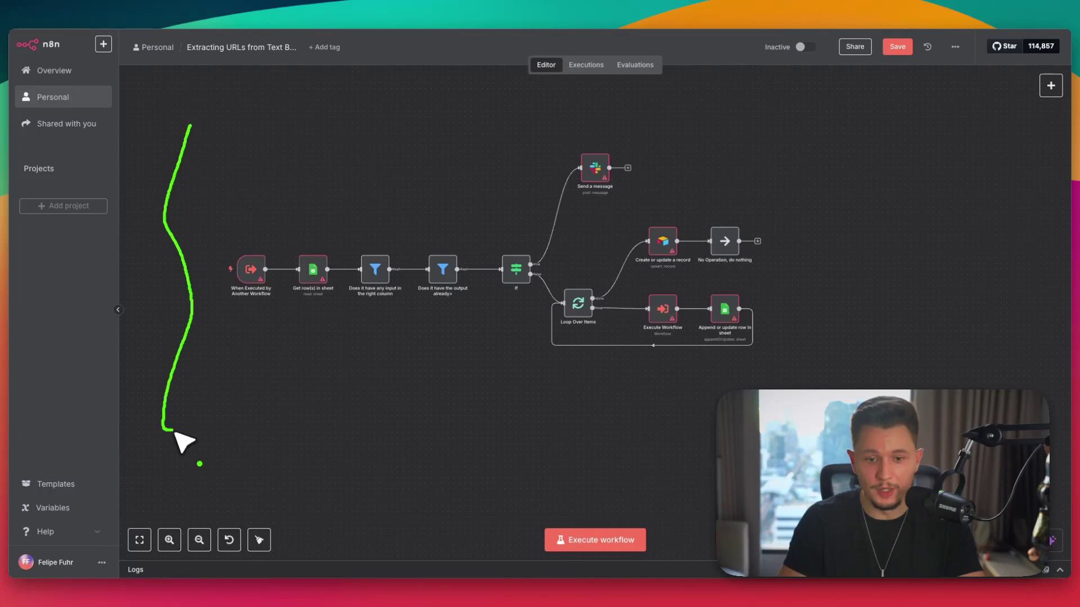
pyautogui.press('Escape')
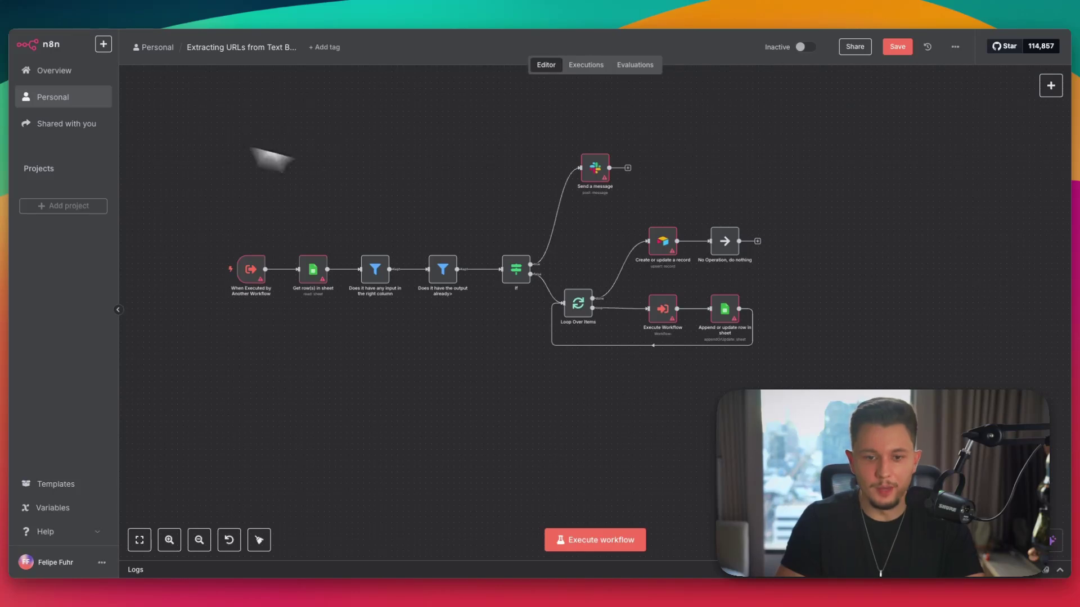
# - Highlight the whole workflow once more, and the chain from the trigger node through the If check, then clear the selection
pyautogui.moveTo(778, 369); pyautogui.dragTo(203, 147)
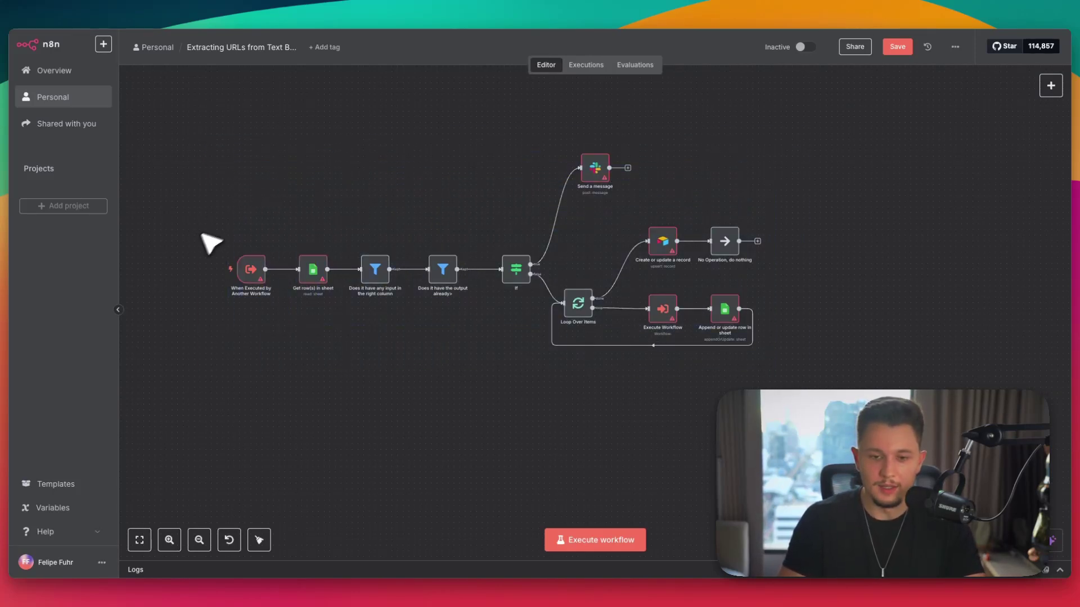
pyautogui.moveTo(167, 208); pyautogui.dragTo(500, 309)
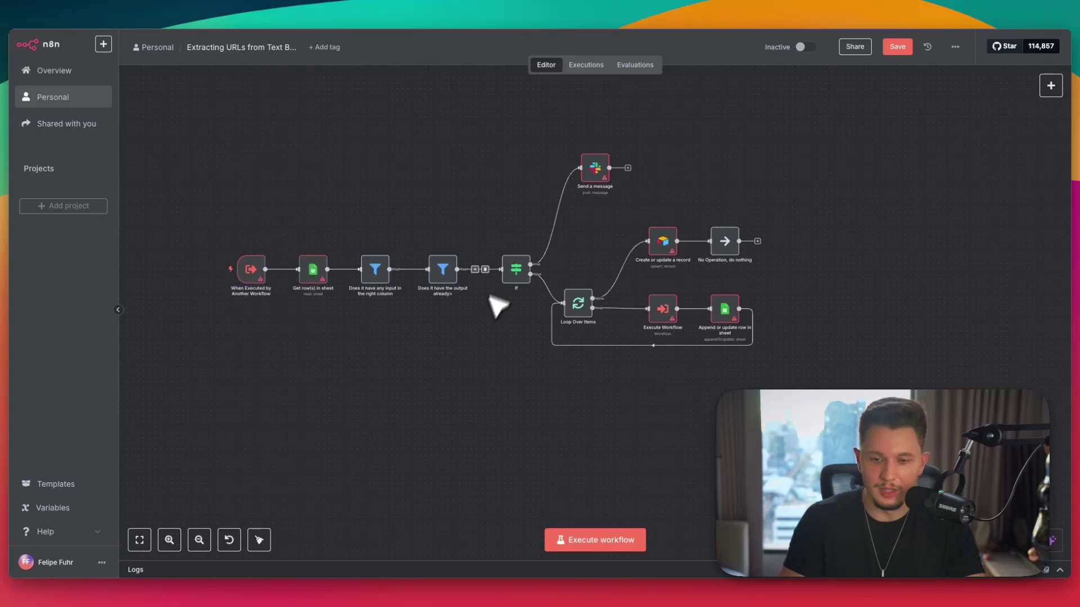
pyautogui.moveTo(186, 198); pyautogui.dragTo(548, 315)
pyautogui.click(476, 342)
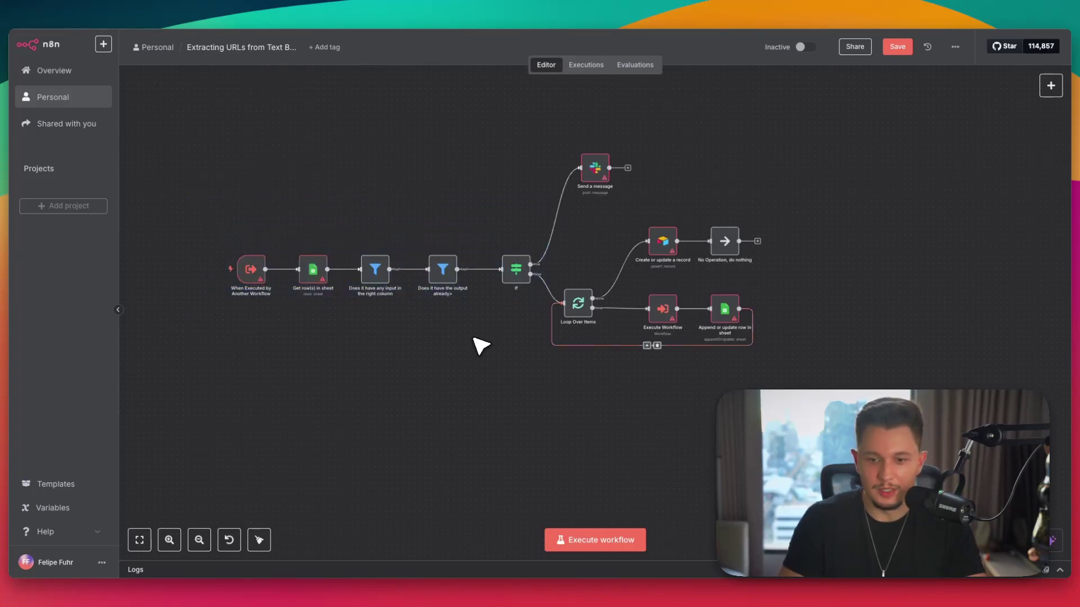
# - Examine the loop and done branches, and inspect the Batch Size setting of the Loop Over Items node
pyautogui.scroll(3, 747, 354)
pyautogui.scroll(5, 751, 358)
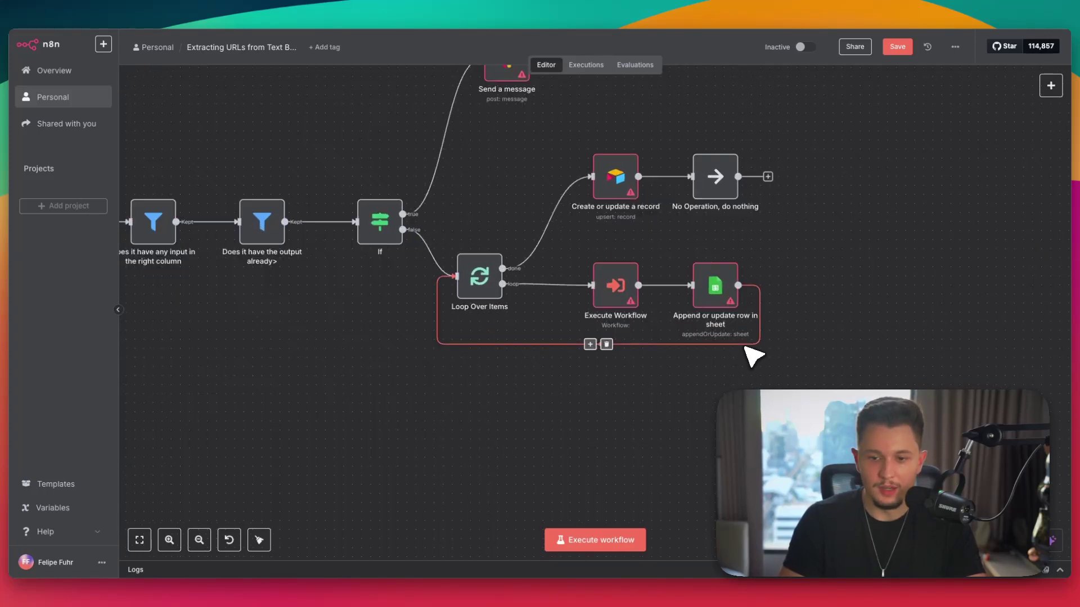
pyautogui.scroll(-8, 747, 354)
pyautogui.scroll(5, 751, 353)
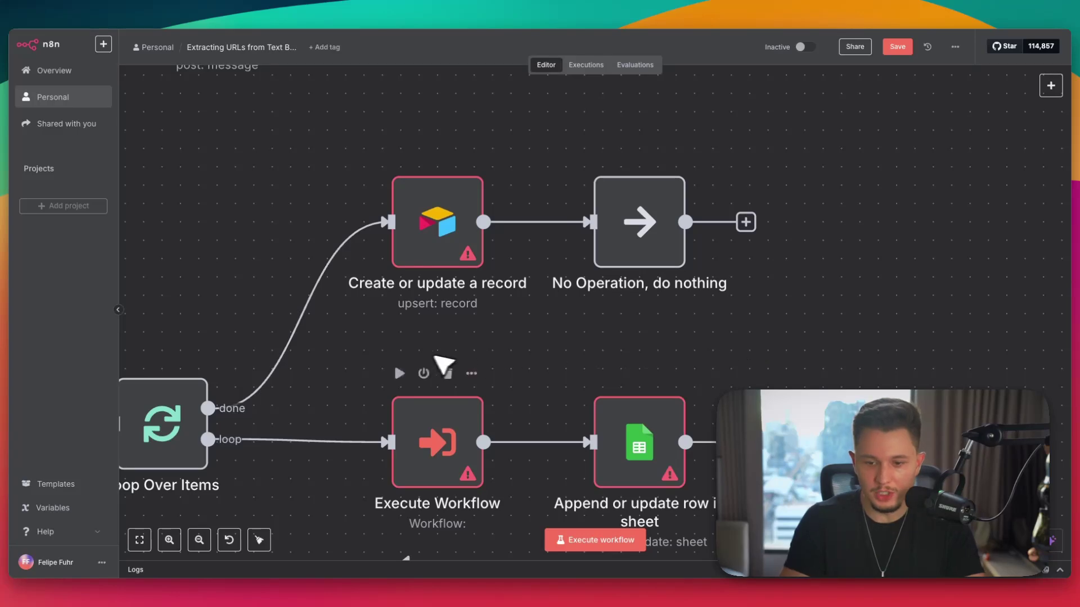
pyautogui.moveTo(441, 369); pyautogui.dragTo(609, 207)
pyautogui.doubleClick(351, 267)
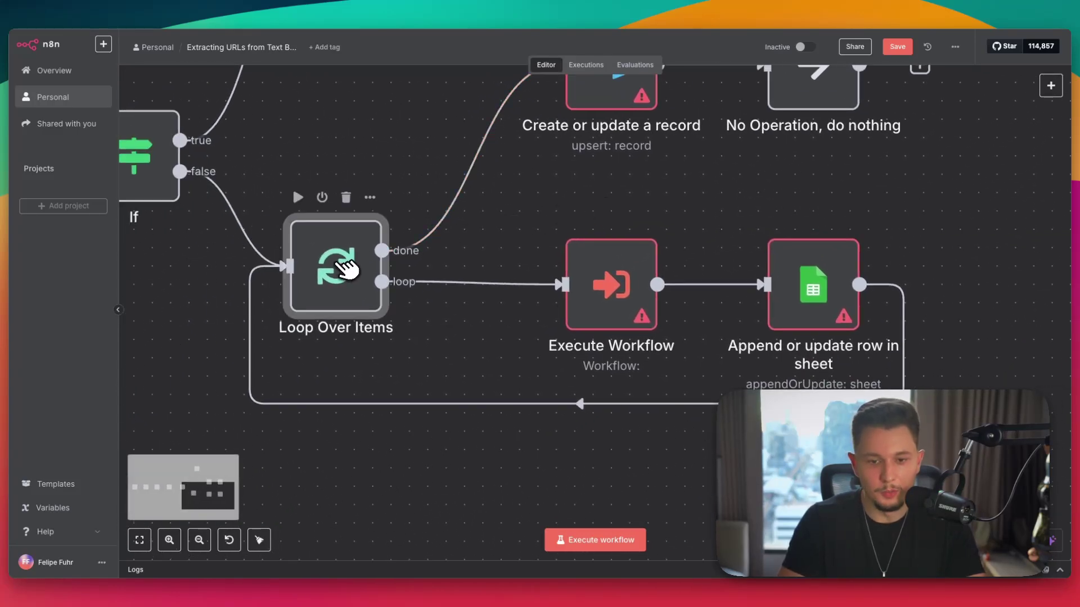
pyautogui.moveTo(474, 157); pyautogui.dragTo(427, 174)
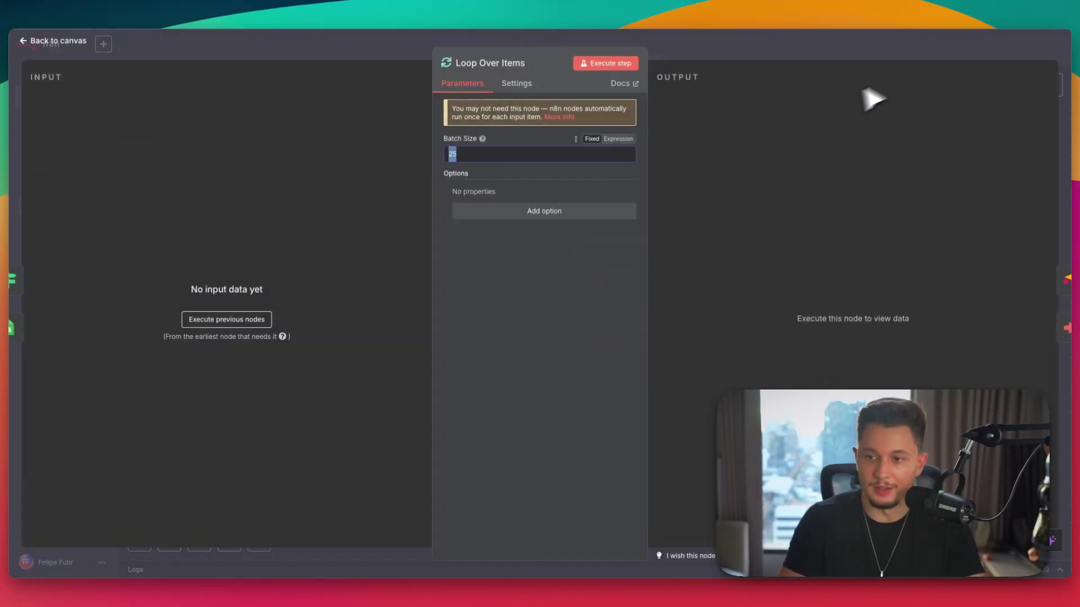
pyautogui.press('Escape')
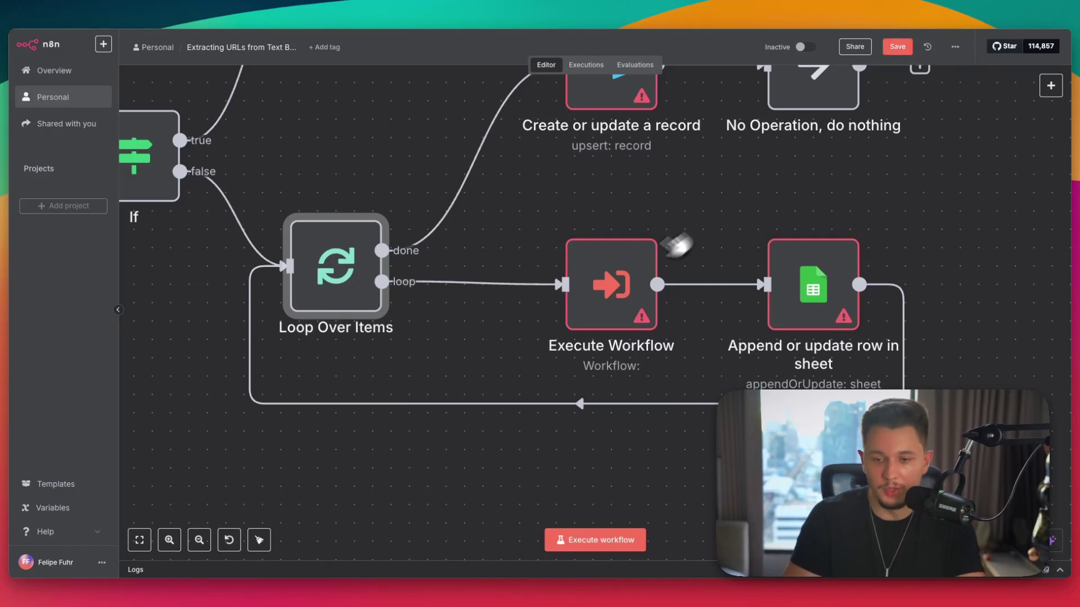
# - Shift the Execute Workflow node slightly toward Loop Over Items, and open Extracting URLs from Text API from the overview in a new tab
pyautogui.moveTo(618, 283); pyautogui.dragTo(599, 282)
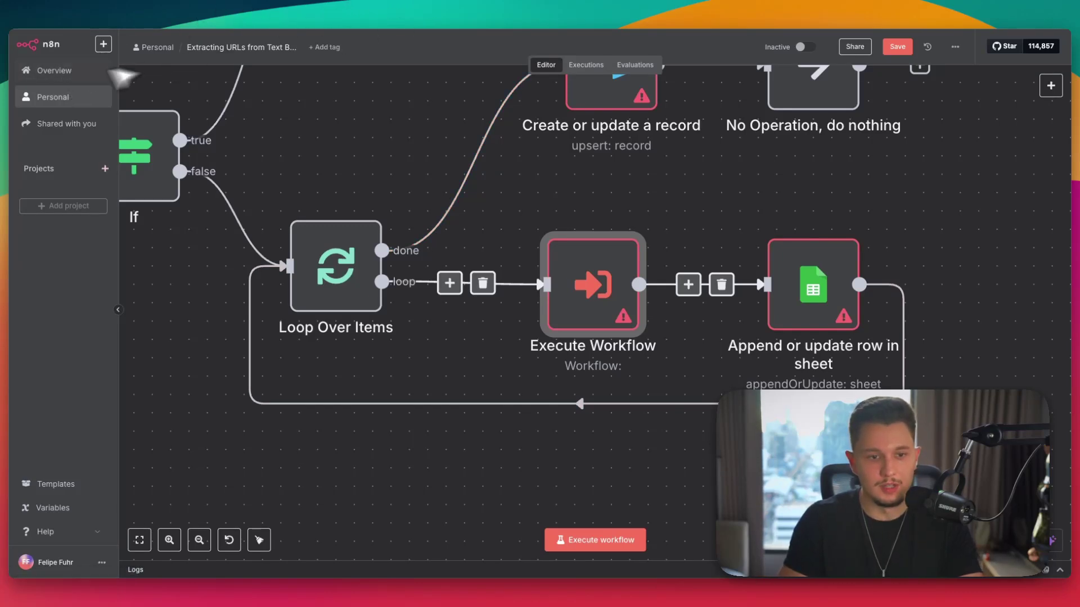
pyautogui.rightClick(44, 78)
pyautogui.click(66, 85)
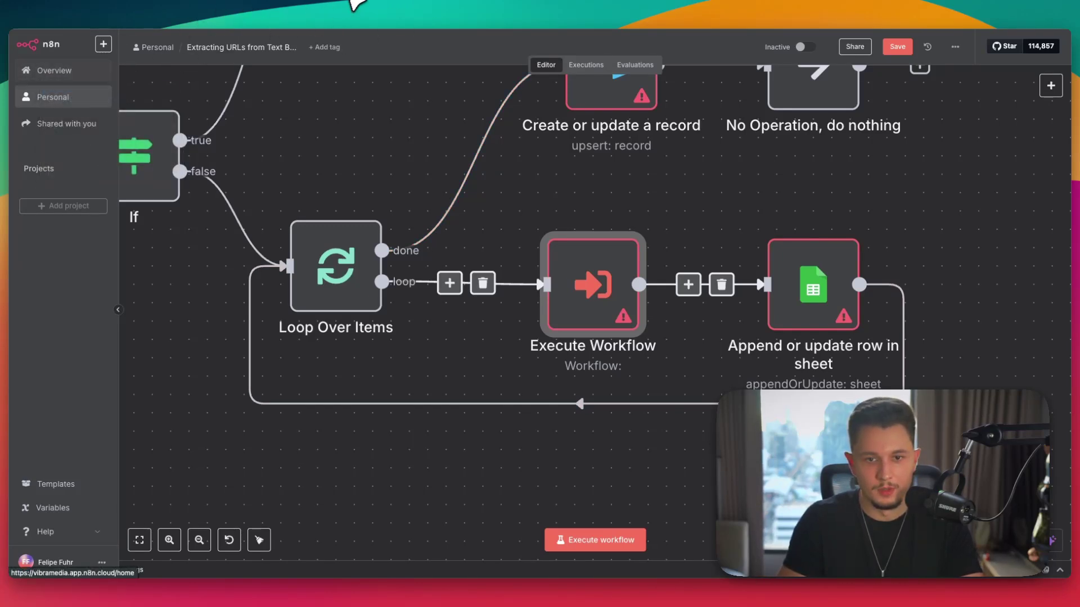
pyautogui.click(349, 2)
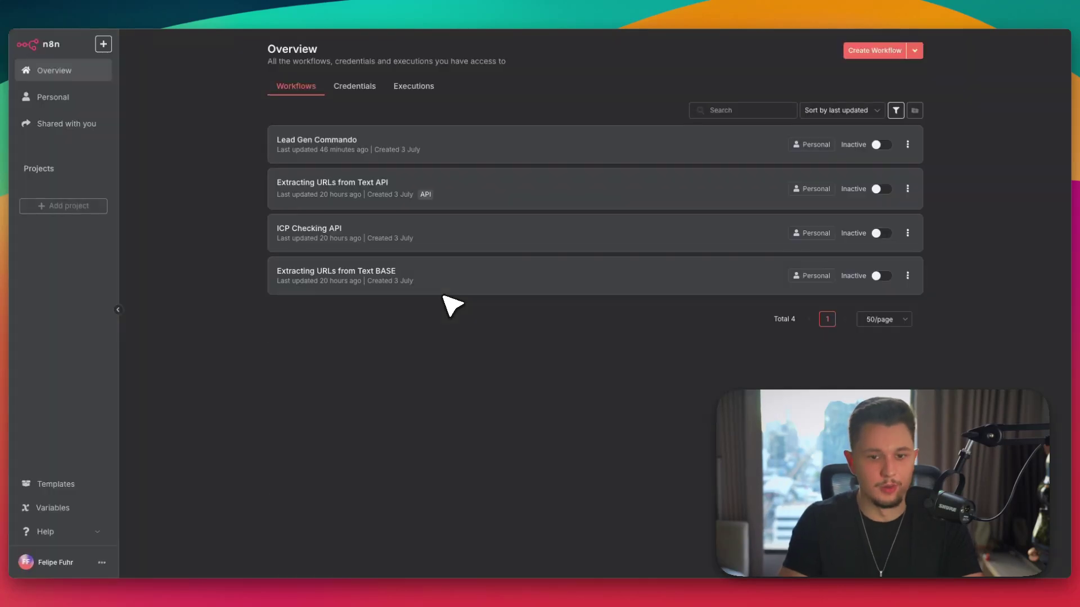
pyautogui.click(363, 191)
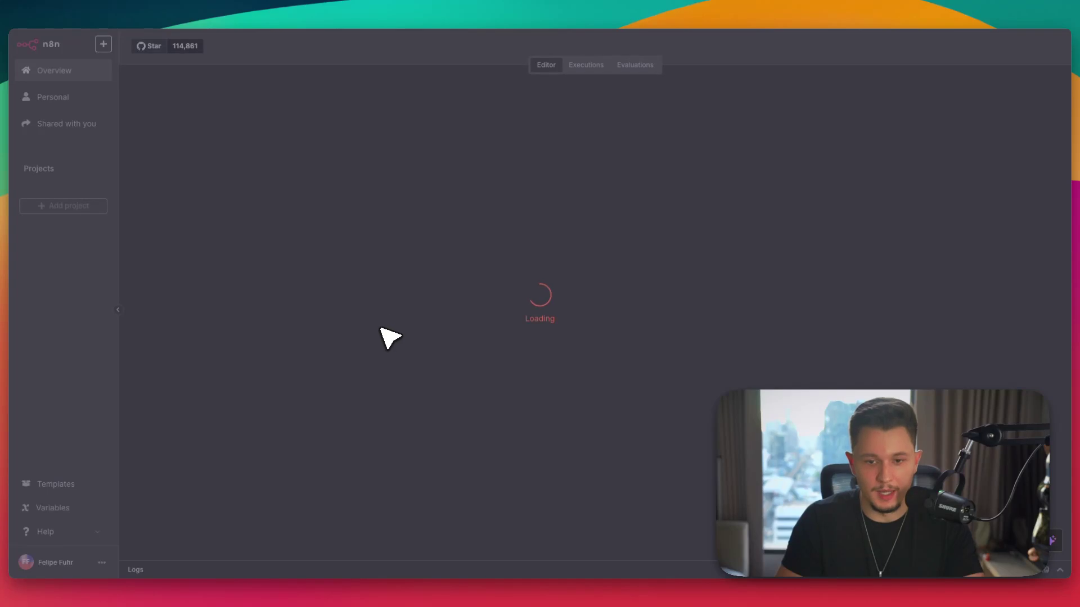
# - Examine the API workflow and circle its Webhook and HTTP Request nodes with freehand annotations
pyautogui.scroll(3, 639, 403)
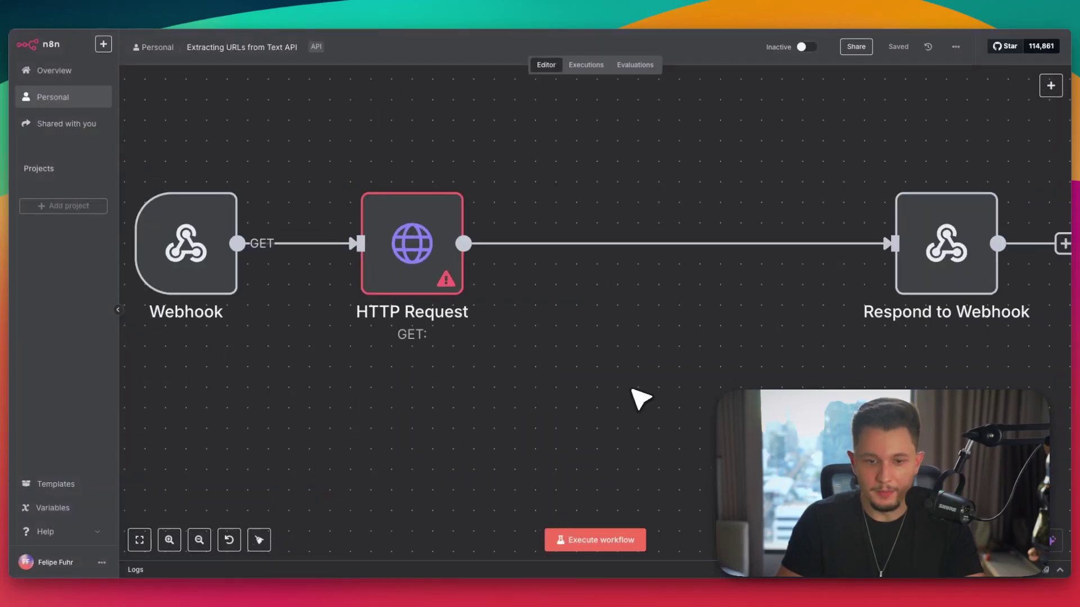
pyautogui.scroll(-5, 644, 370)
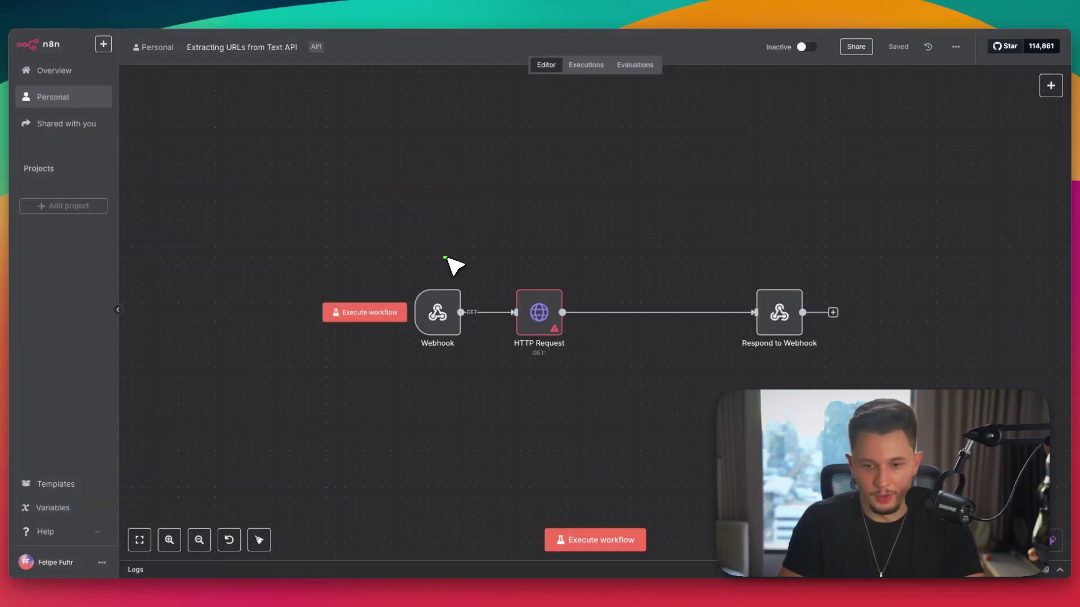
pyautogui.moveTo(445, 257); pyautogui.dragTo(425, 268)
pyautogui.moveTo(569, 262)
pyautogui.mouseDown()
pyautogui.moveTo(562, 409)
pyautogui.moveTo(565, 263)
pyautogui.mouseUp()
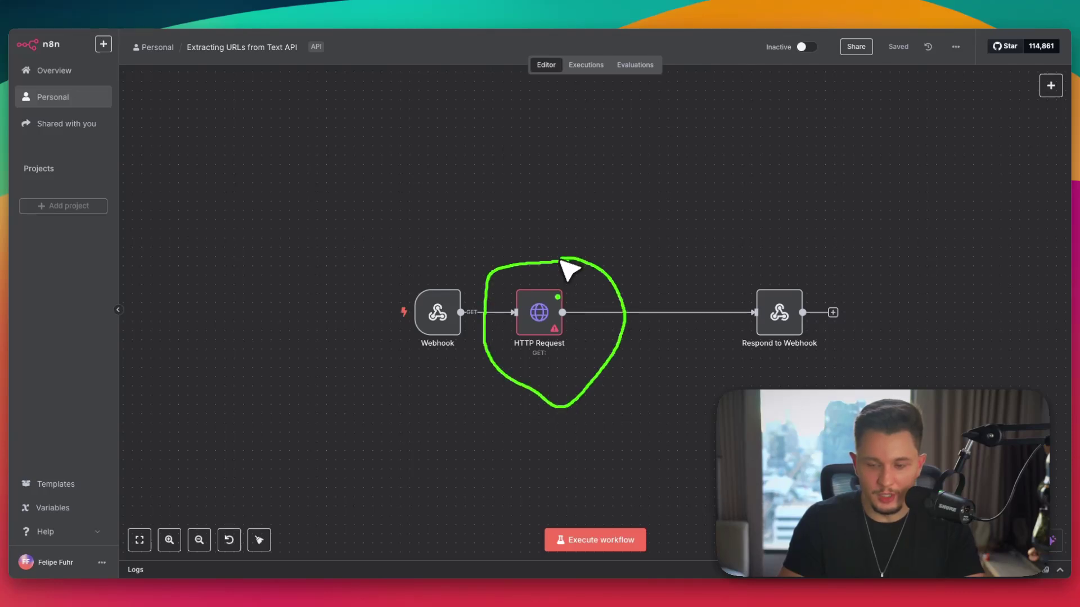
# - Switch to the Google Sheet and point out the input and output cells of rows 3 and 4
pyautogui.click(625, 5)
pyautogui.click(217, 188)
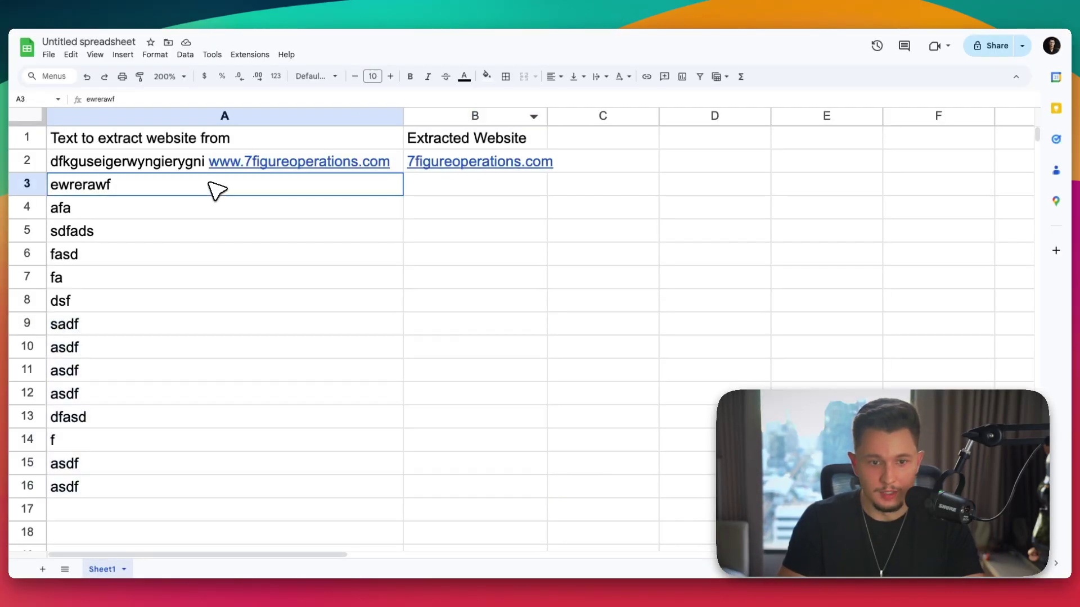
pyautogui.click(433, 198)
pyautogui.click(422, 214)
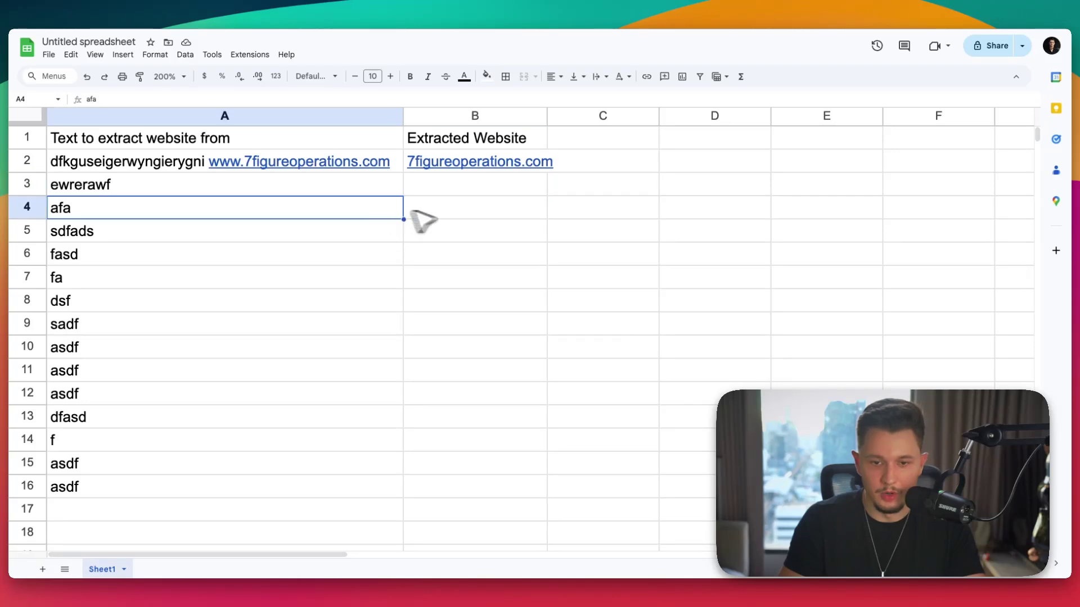
# - Switch back to the Extracting URLs from Text batch workflow and point out its Loop Over Items and Execute Workflow nodes
pyautogui.click(267, 3)
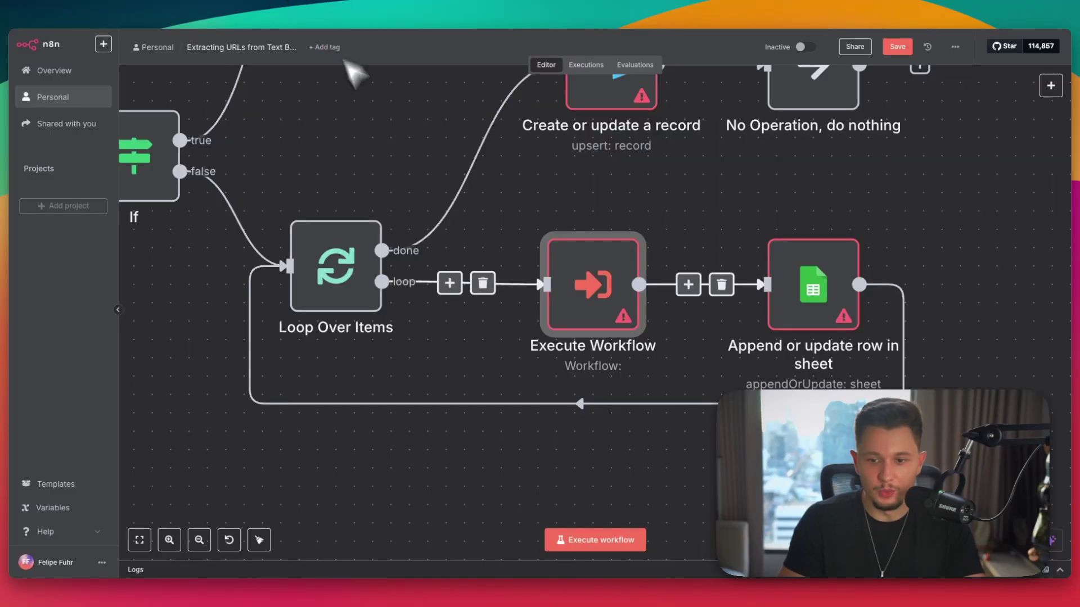
pyautogui.scroll(-3, 464, 244)
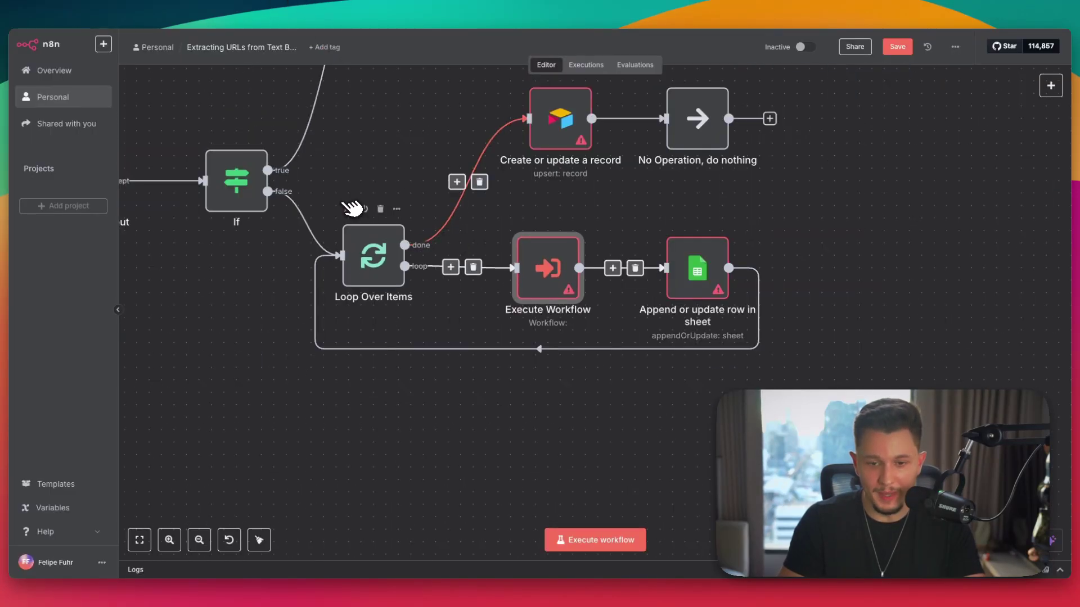
pyautogui.click(348, 209)
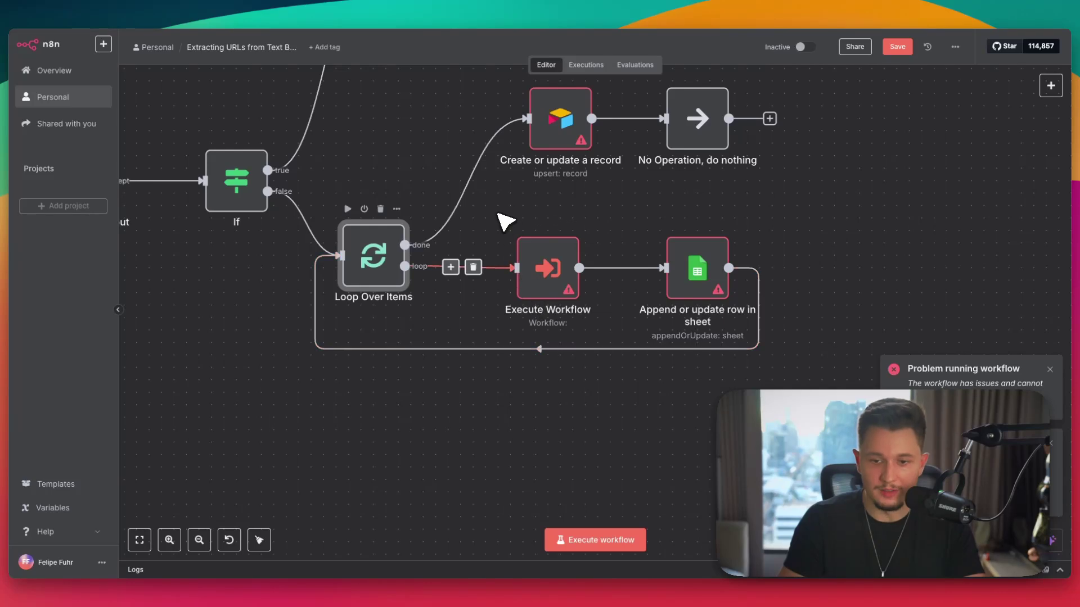
pyautogui.moveTo(506, 224); pyautogui.dragTo(595, 307)
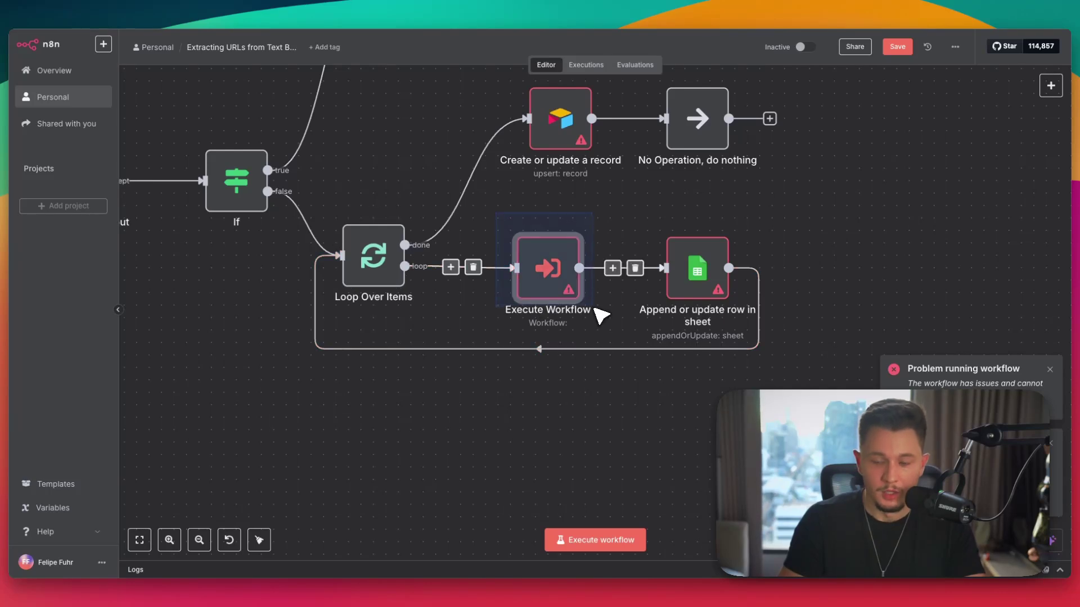
pyautogui.click(606, 342)
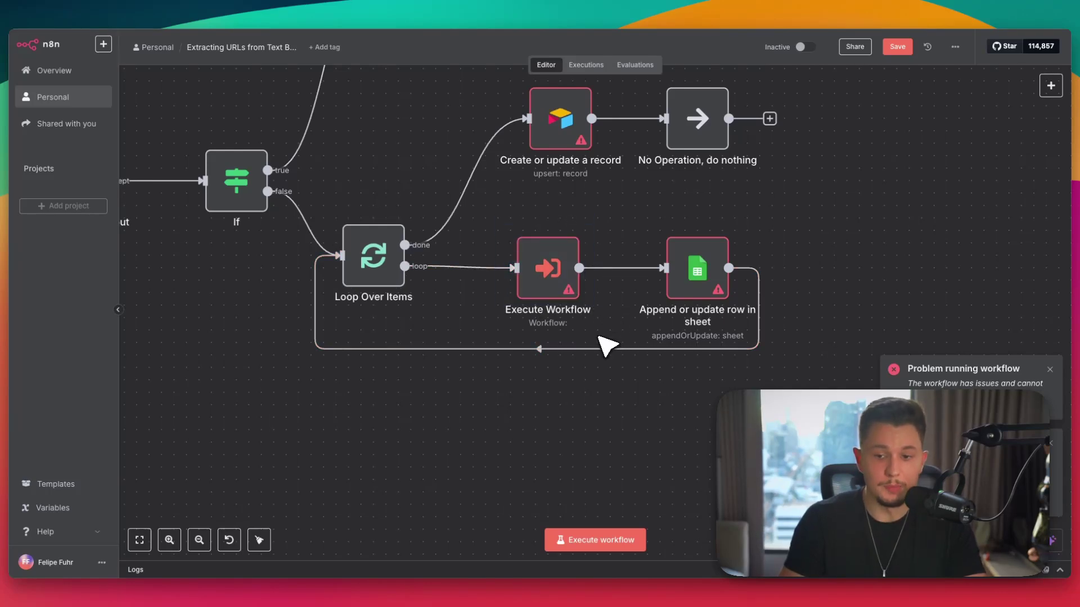
# - Inspect the Batch Size setting of Loop Over Items and highlight the nodes inside the loop
pyautogui.doubleClick(374, 254)
pyautogui.click(334, 52)
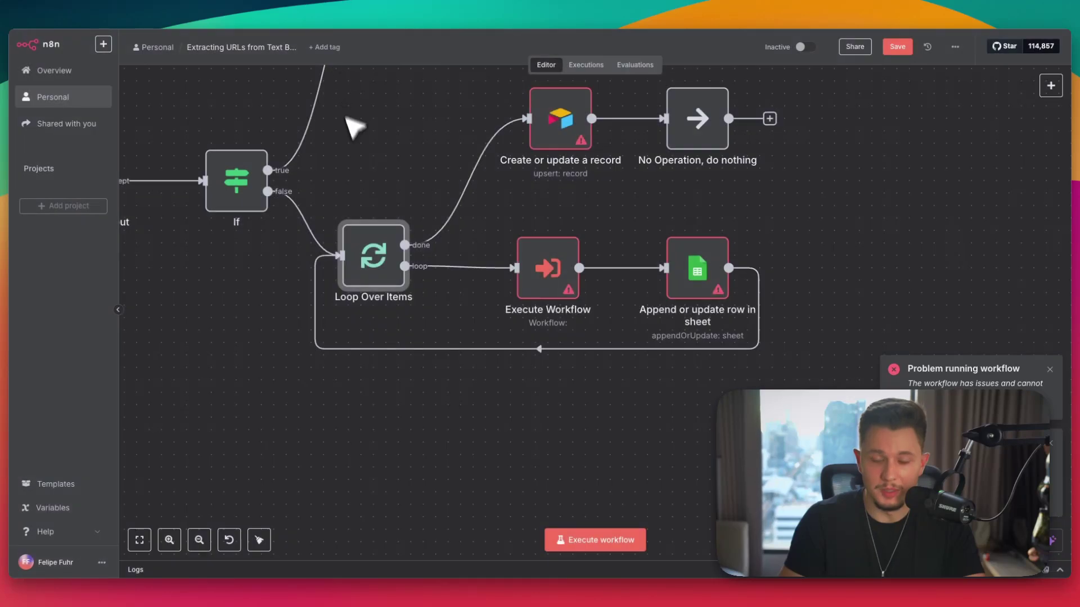
pyautogui.moveTo(311, 200); pyautogui.dragTo(781, 354)
pyautogui.click(781, 354)
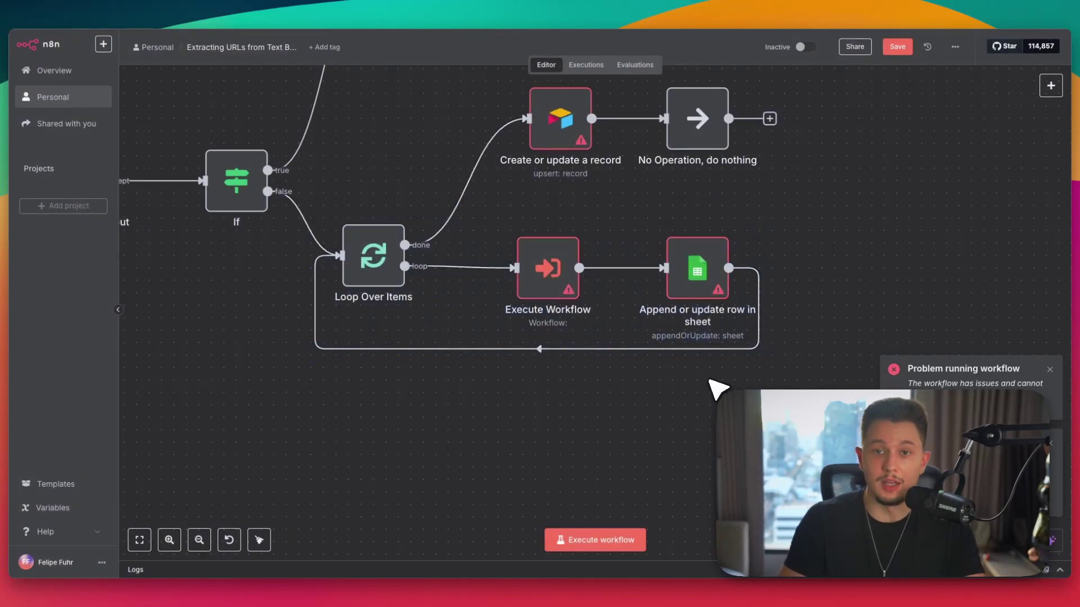
pyautogui.doubleClick(393, 279)
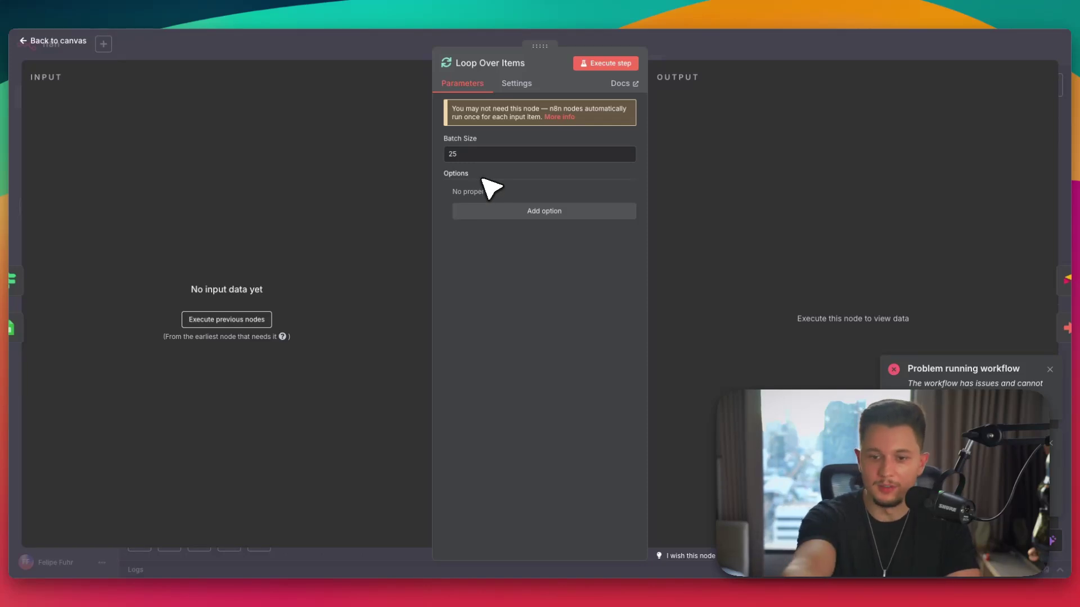
pyautogui.click(884, 54)
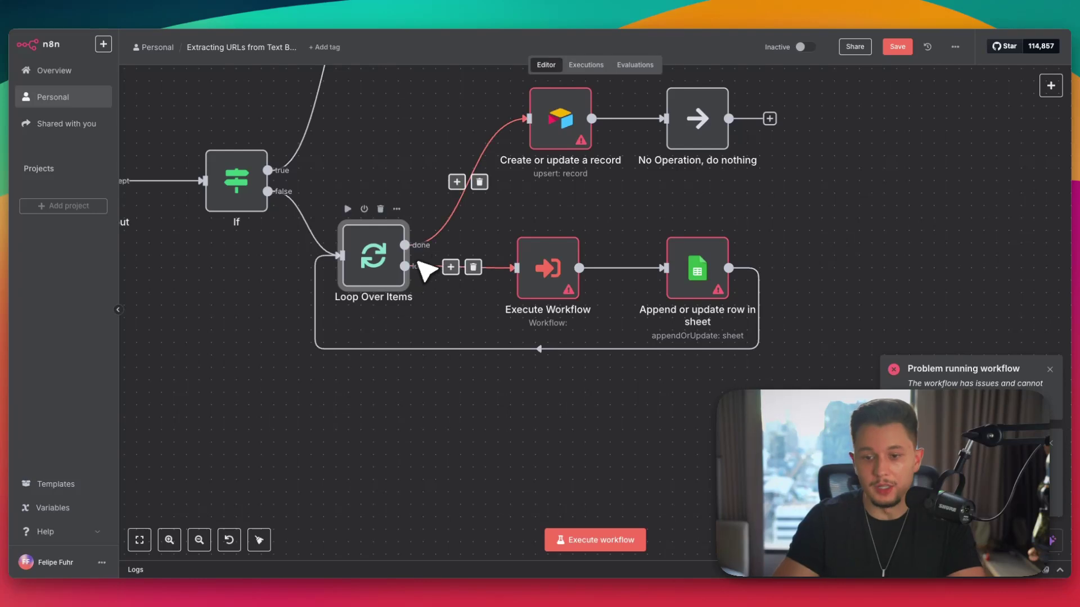
# - Point out the Extracted Website cells B3:B12 and the source text cells of column A in the Google Sheet
pyautogui.click(709, 292)
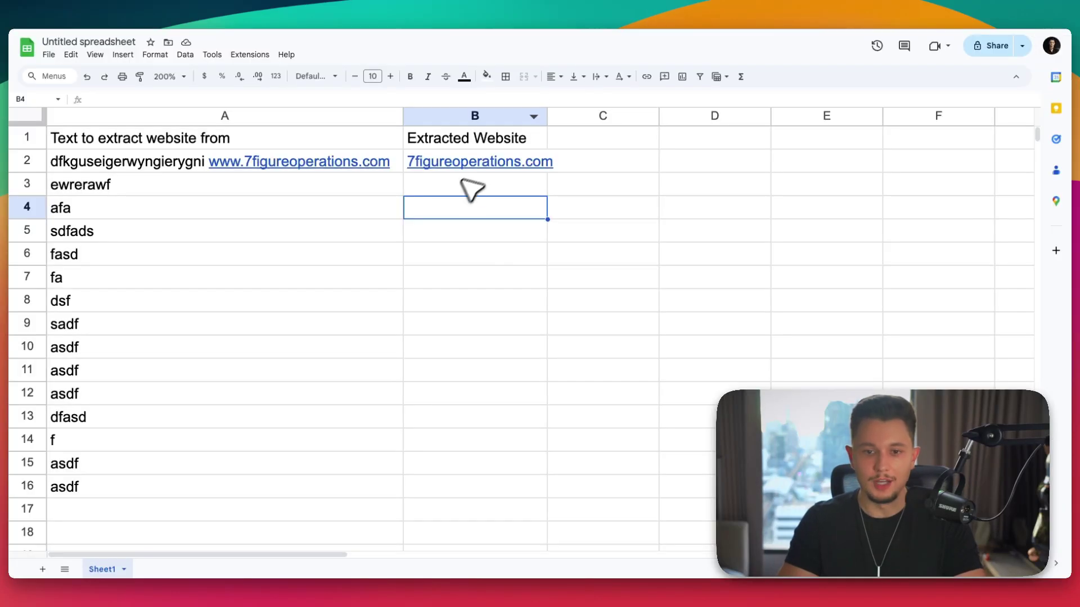
pyautogui.moveTo(462, 181); pyautogui.dragTo(442, 404)
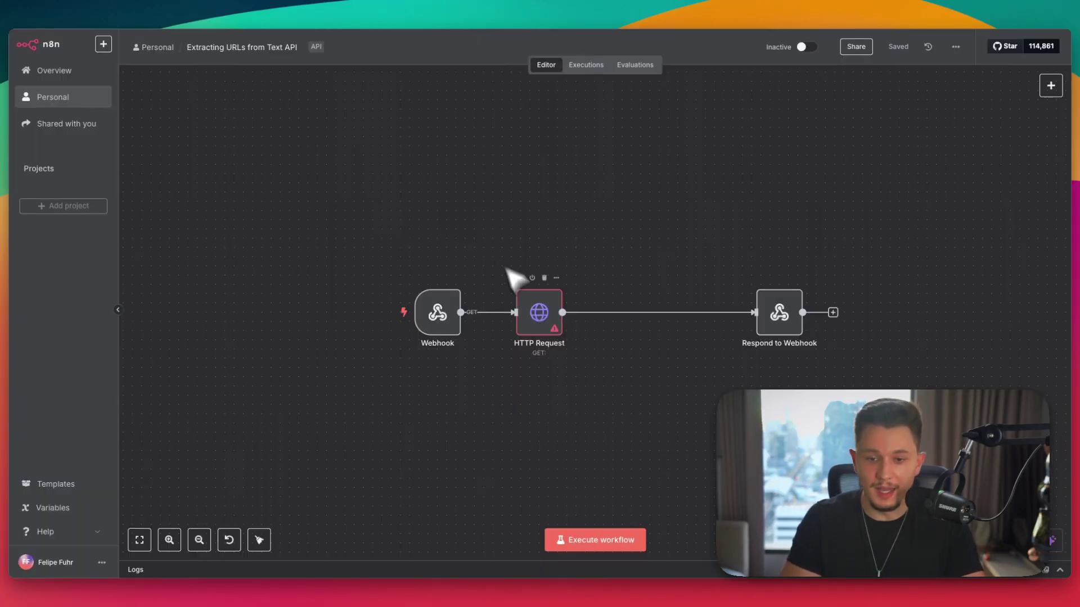
pyautogui.hotkey('ctrl', 'a')
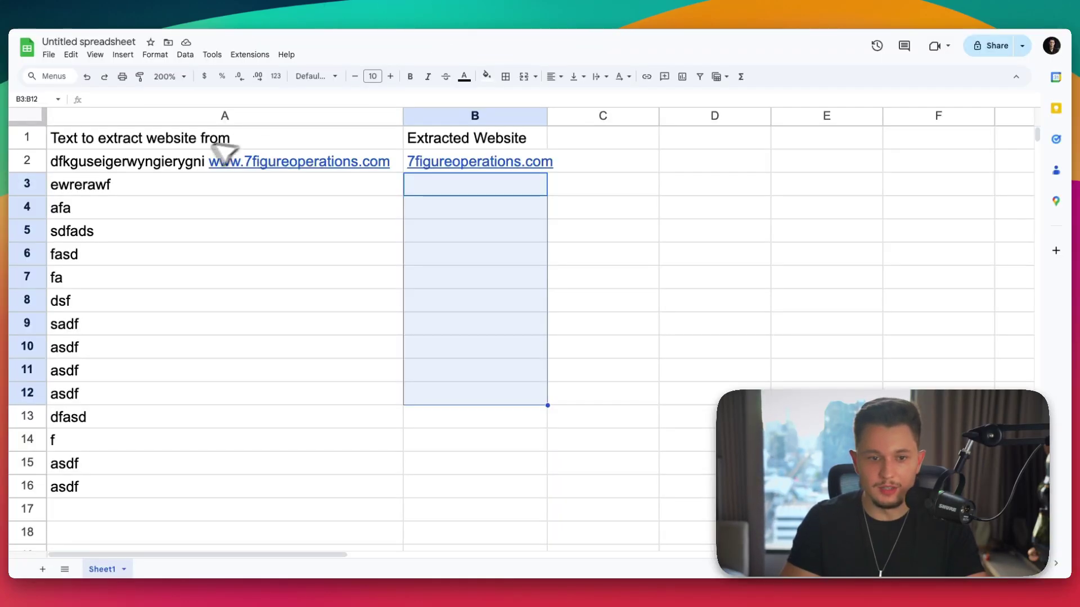
pyautogui.moveTo(199, 164); pyautogui.dragTo(219, 346)
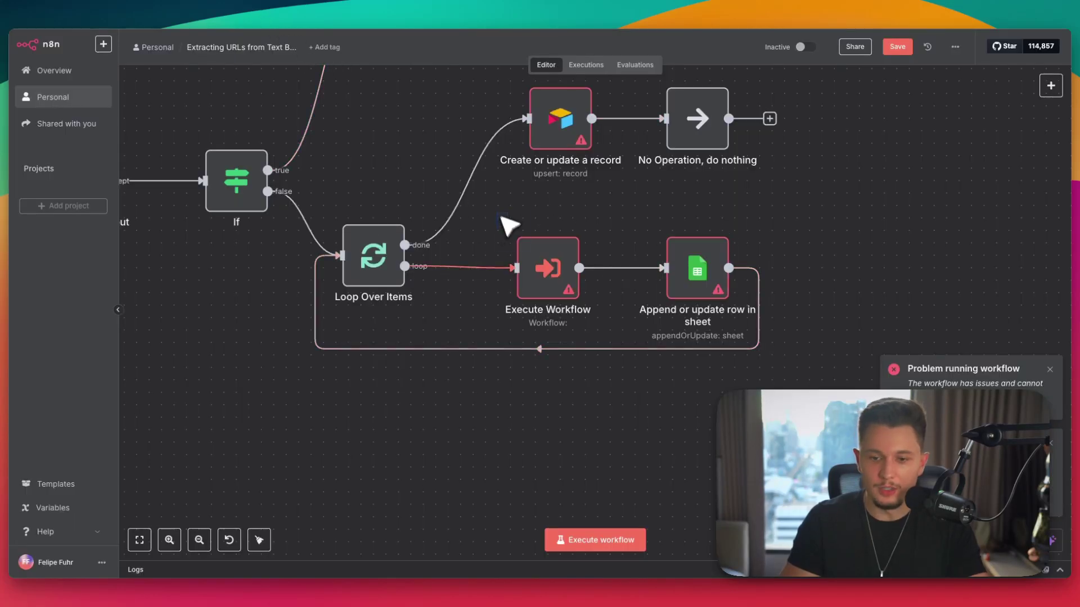
# - Recheck the Loop Over Items batch settings in the batch workflow and highlight its Execute Workflow and Append or update row in sheet nodes
pyautogui.moveTo(511, 222); pyautogui.dragTo(613, 315)
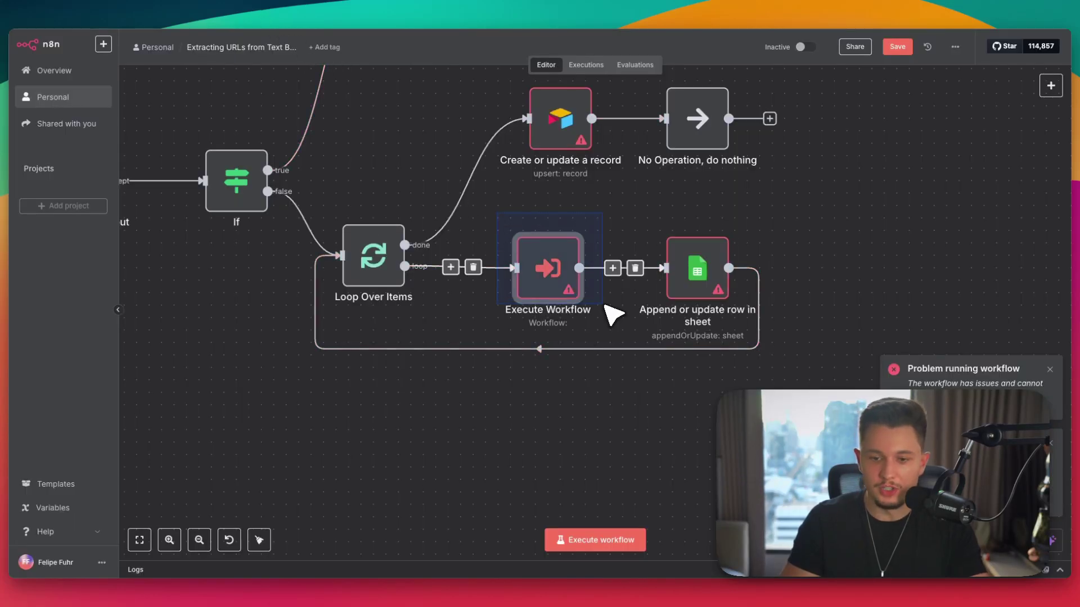
pyautogui.doubleClick(373, 256)
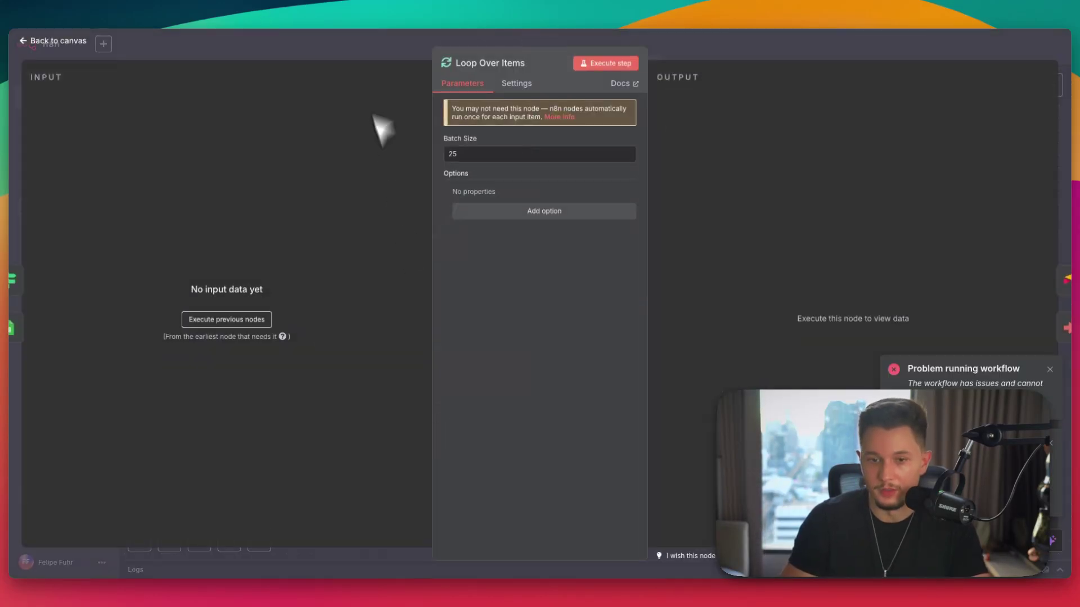
pyautogui.press('Escape')
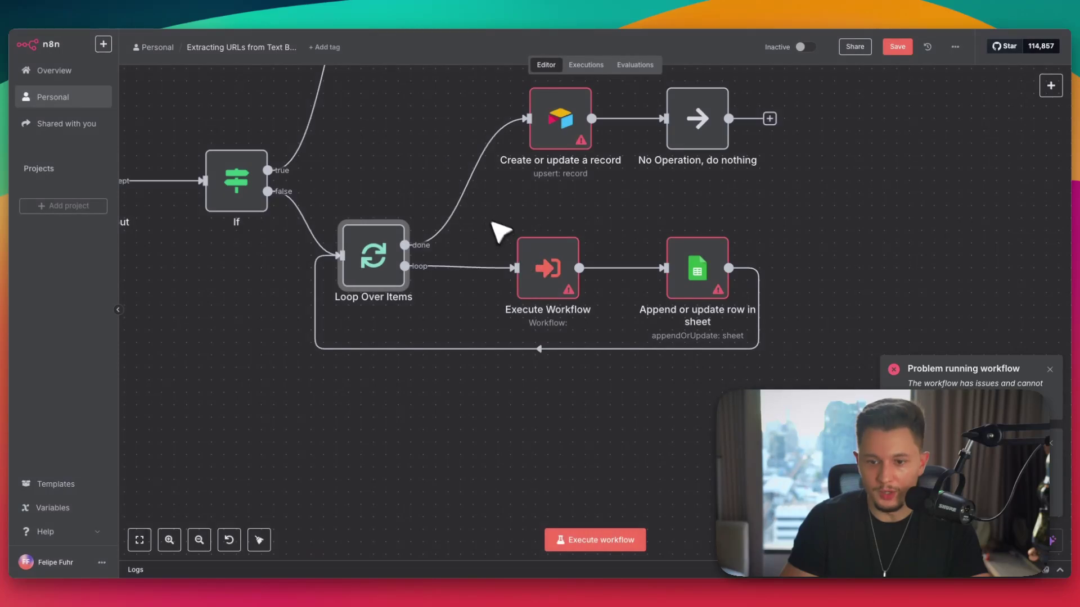
pyautogui.moveTo(602, 333); pyautogui.dragTo(601, 332)
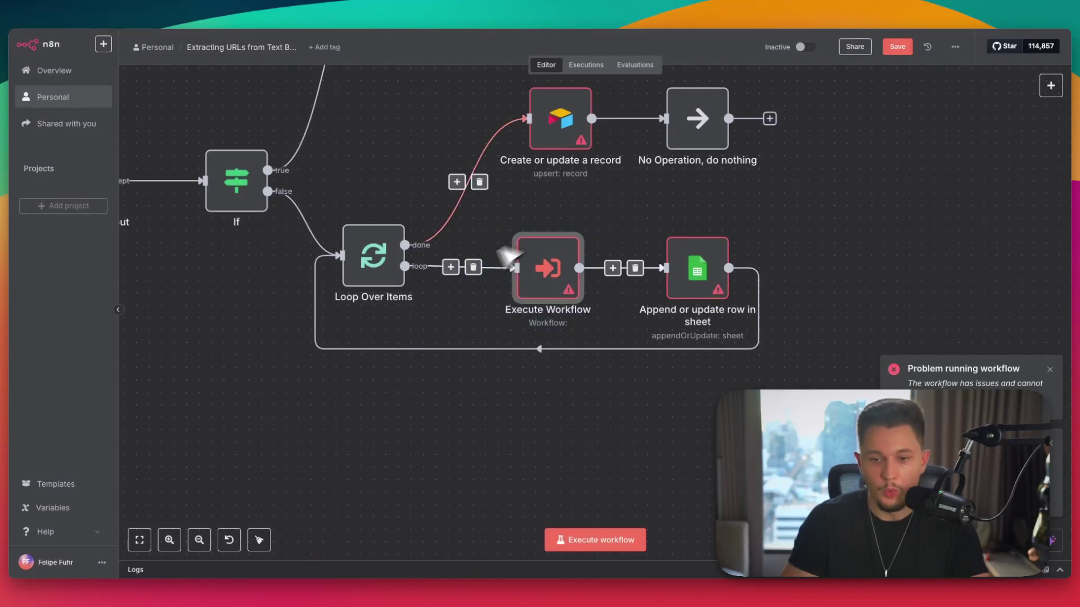
pyautogui.click(647, 219)
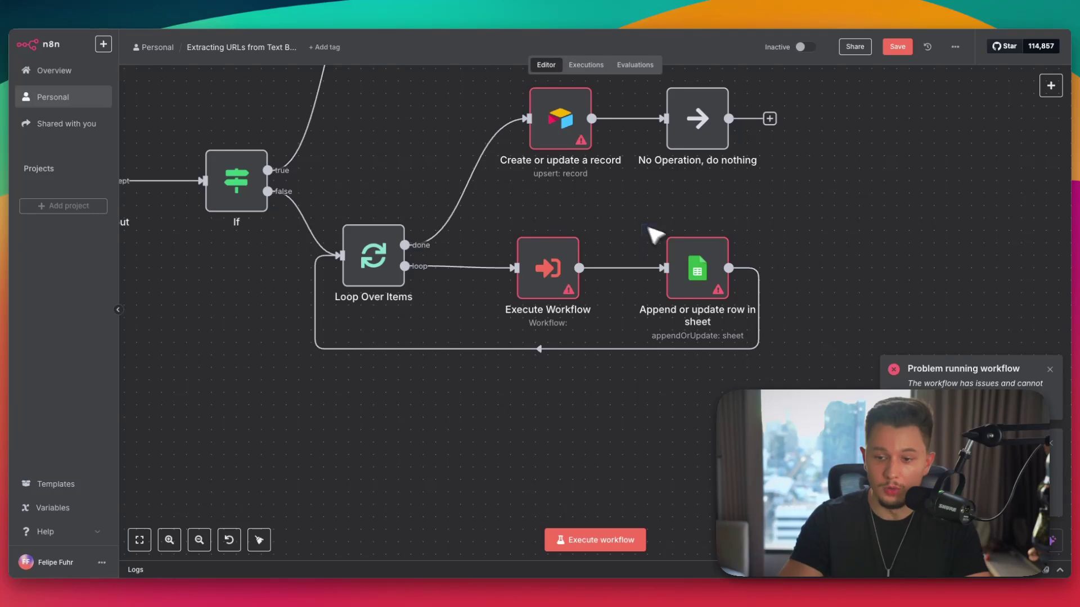
pyautogui.moveTo(649, 229); pyautogui.dragTo(782, 337)
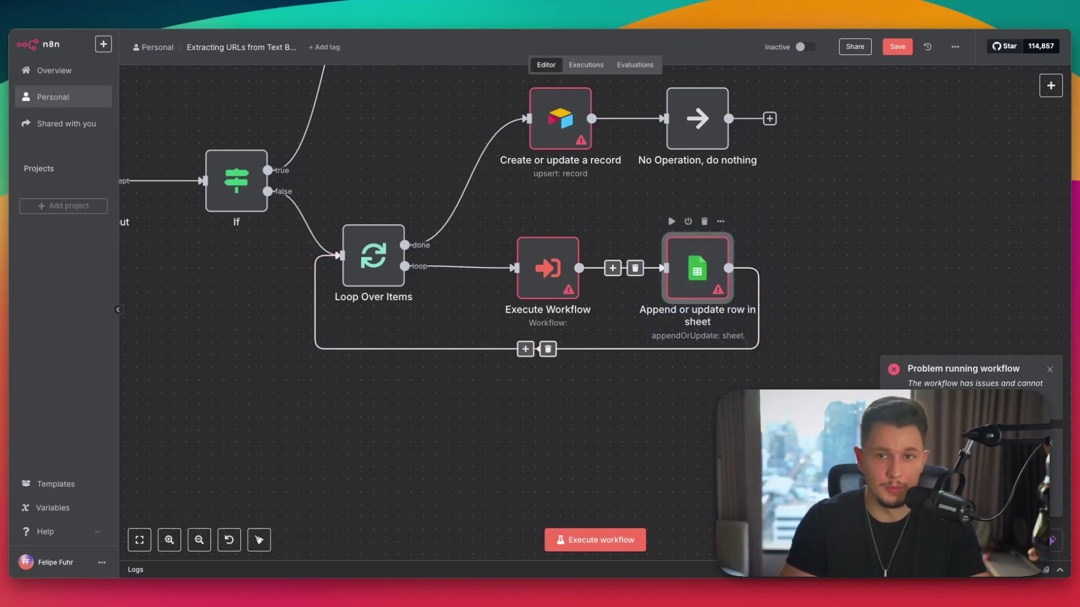
pyautogui.click(603, 424)
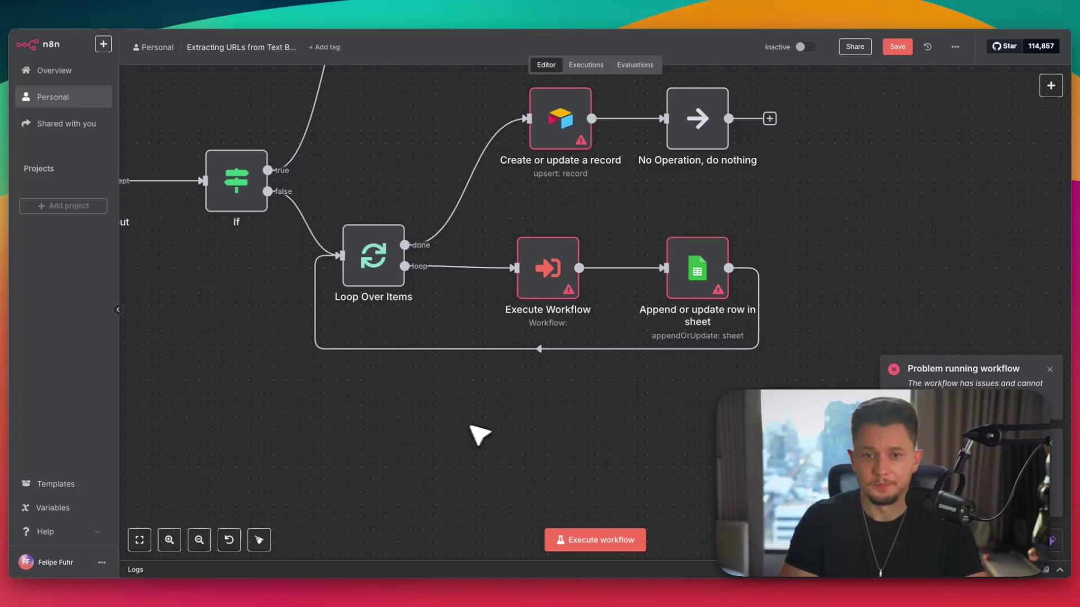
# - Inspect the Check if it already got the external URLs node in Lead Gen Commando and the Airtable Extract Website URLs checkbox column
pyautogui.scroll(-1, 470, 389)
pyautogui.scroll(-5, 470, 389)
pyautogui.moveTo(289, 387); pyautogui.dragTo(476, 398)
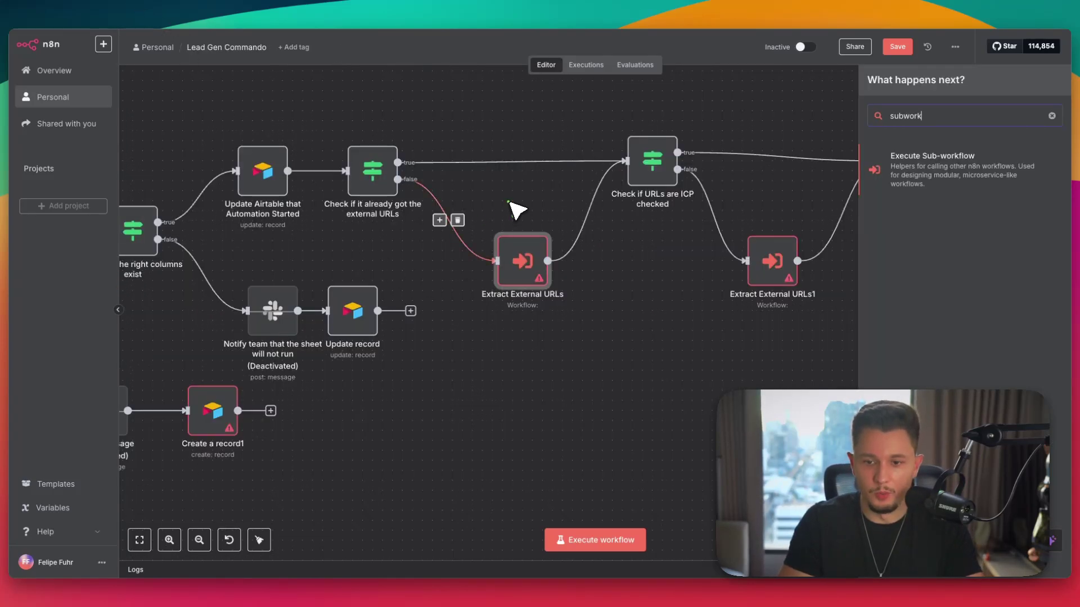
pyautogui.scroll(-5, 554, 301)
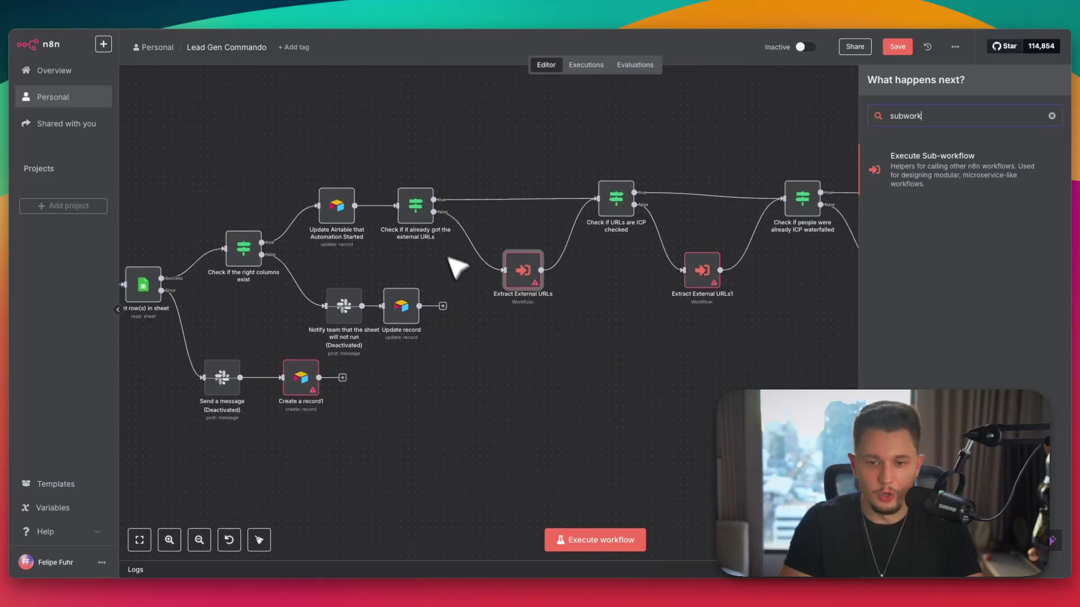
pyautogui.doubleClick(431, 212)
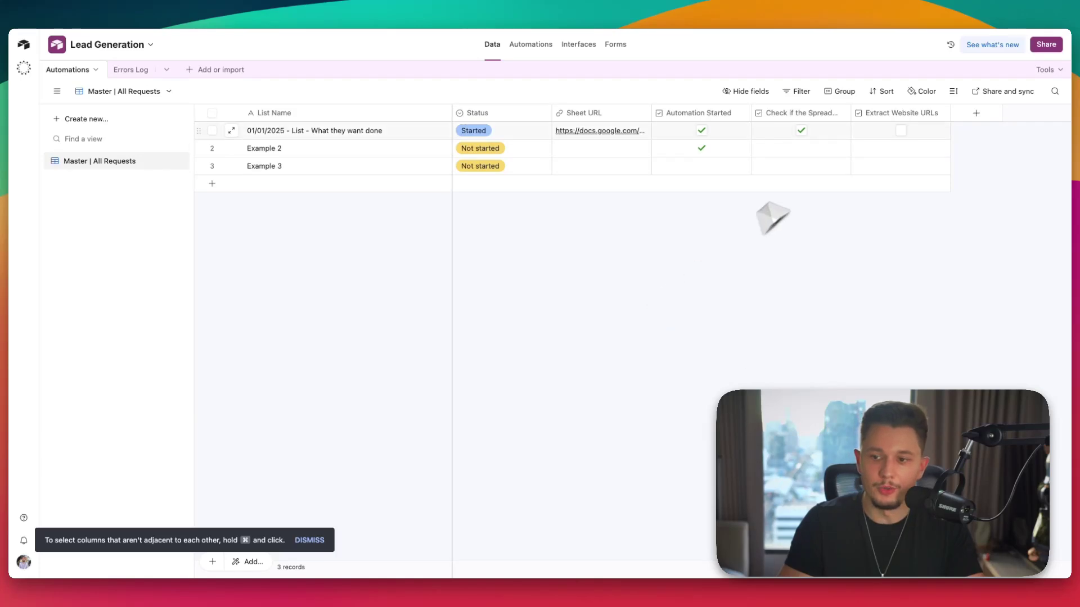
pyautogui.moveTo(827, 102)
pyautogui.mouseDown()
pyautogui.moveTo(759, 108)
pyautogui.moveTo(869, 125)
pyautogui.moveTo(824, 99)
pyautogui.mouseUp()
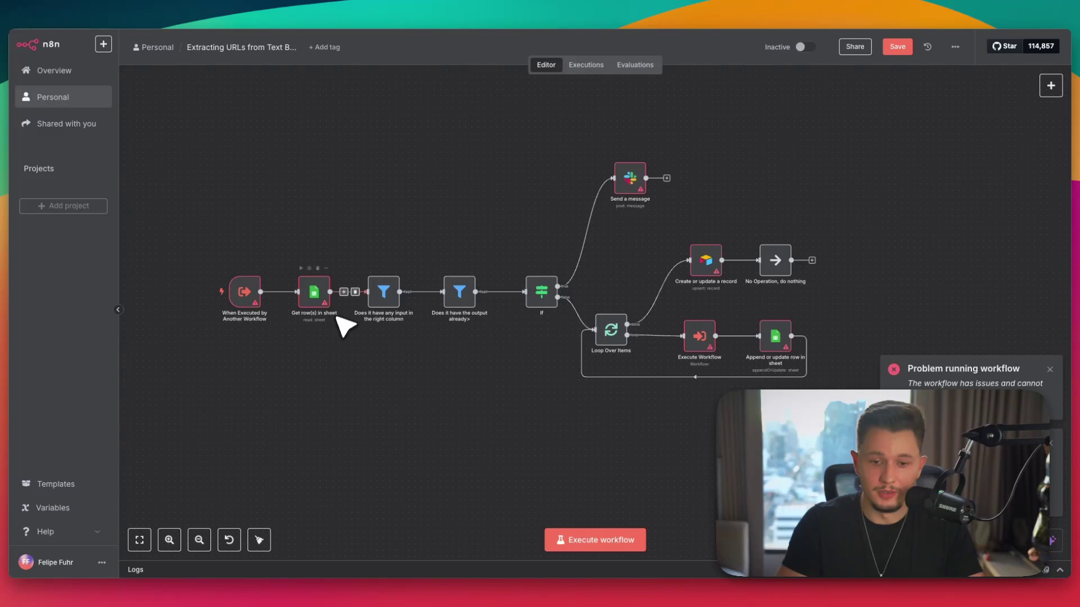
# - Set On Error to Continue (using error output) for the Get row(s) in sheet node of the batch workflow
pyautogui.doubleClick(315, 292)
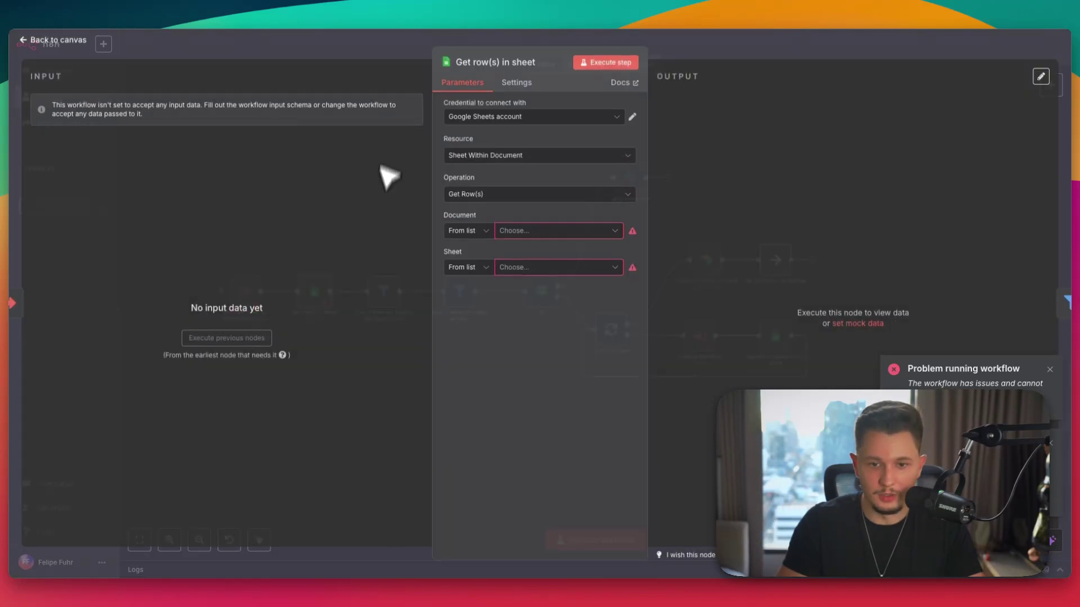
pyautogui.click(516, 84)
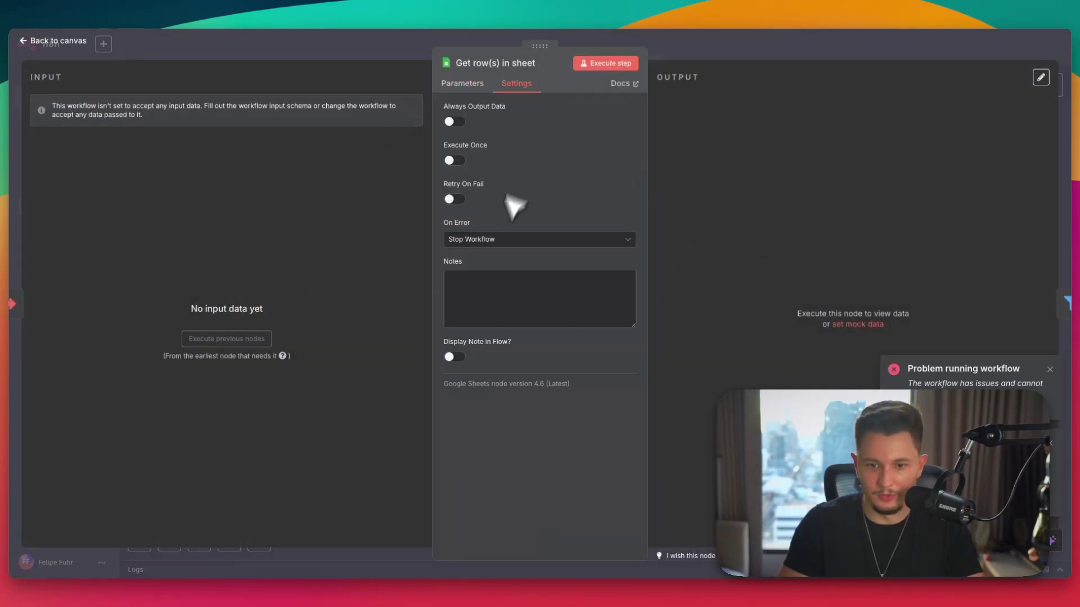
pyautogui.click(494, 240)
pyautogui.click(537, 323)
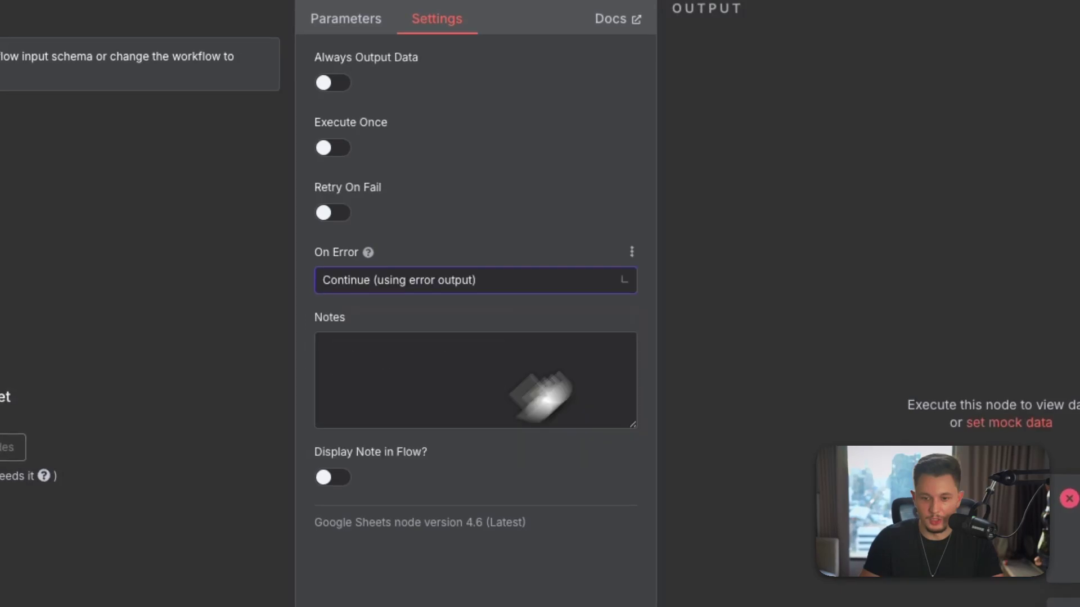
pyautogui.click(869, 24)
# - Add an Airtable Create a record node to the error output of Get row(s) in sheet
pyautogui.moveTo(375, 293); pyautogui.dragTo(400, 463)
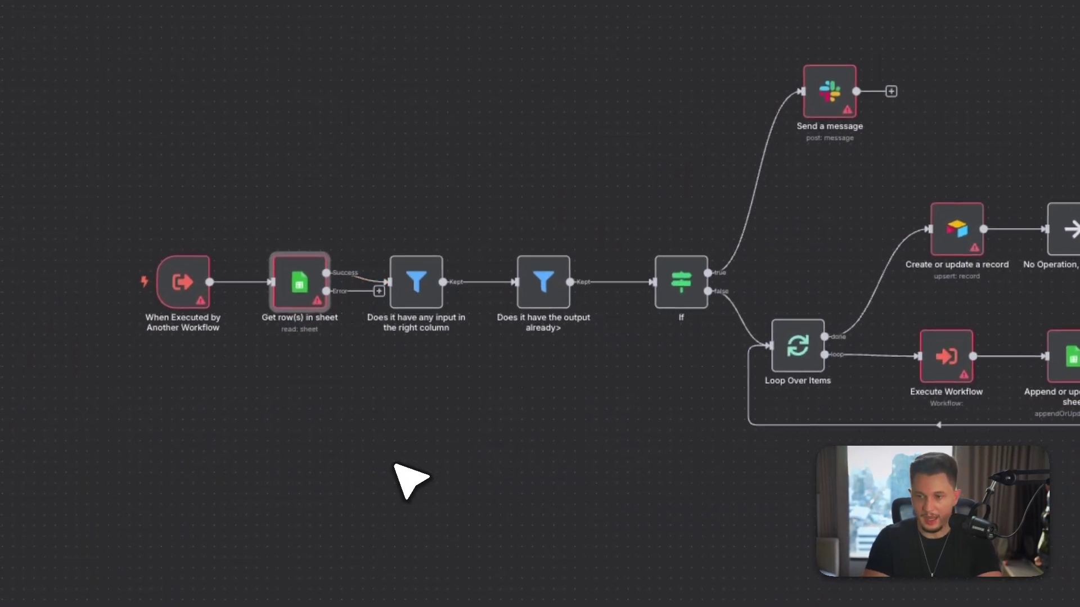
pyautogui.click(889, 163)
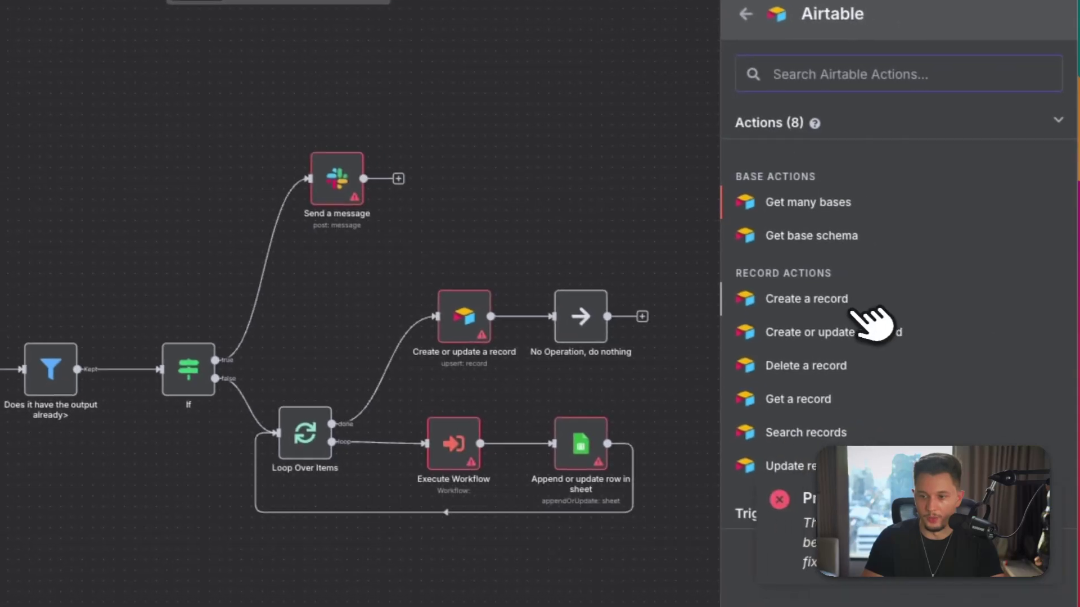
pyautogui.click(843, 301)
pyautogui.press('Escape')
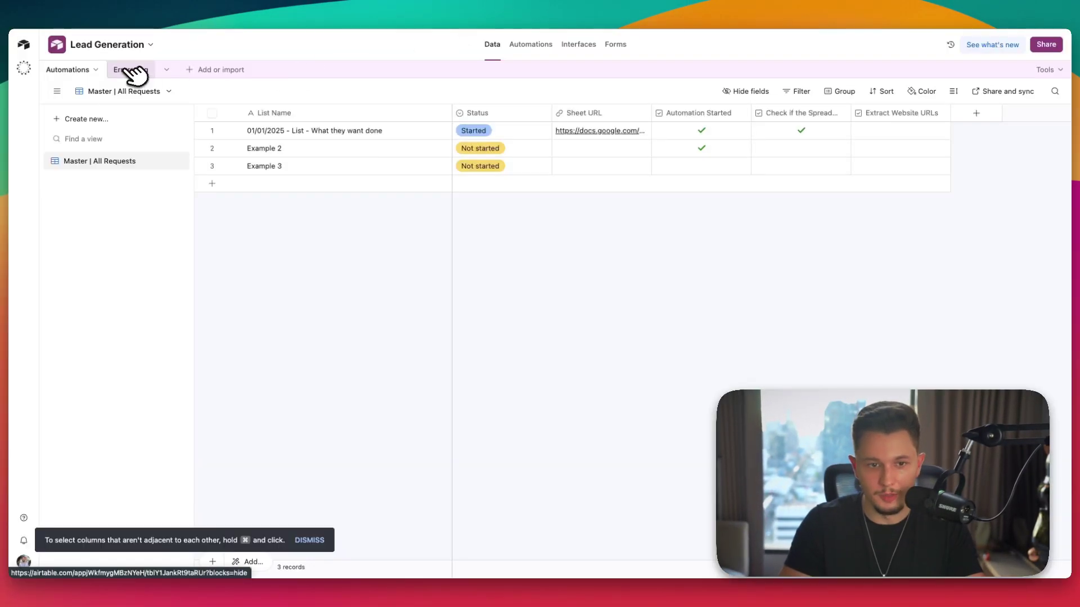
# - Open the Errors Log table in Airtable and mark the Name cells of rows 1 and 2 with freehand annotations
pyautogui.click(125, 70)
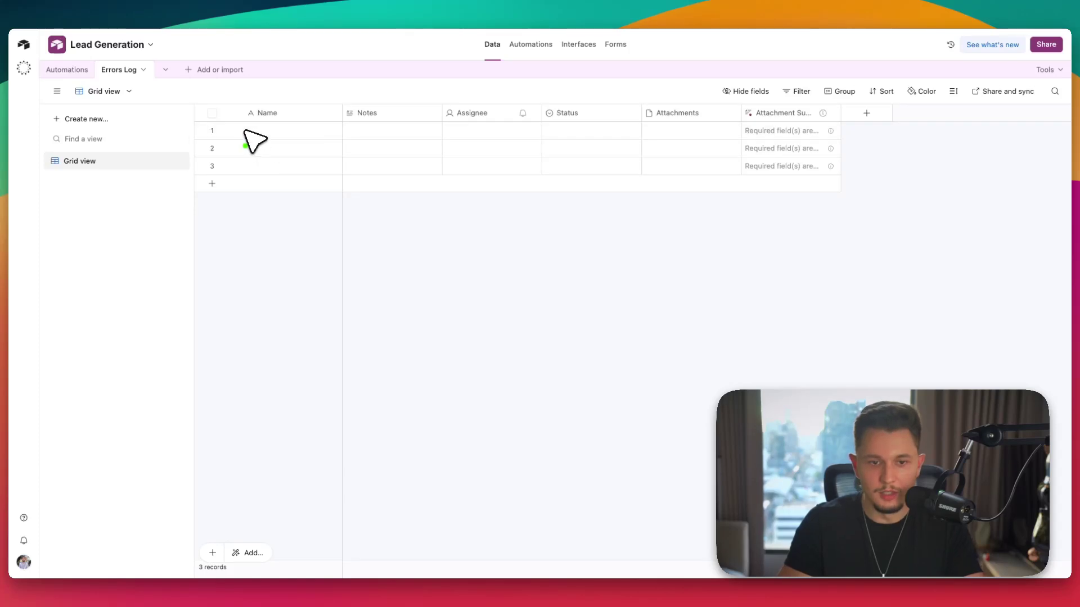
pyautogui.moveTo(242, 130); pyautogui.dragTo(337, 130)
pyautogui.moveTo(248, 149); pyautogui.dragTo(338, 151)
pyautogui.click(273, 178)
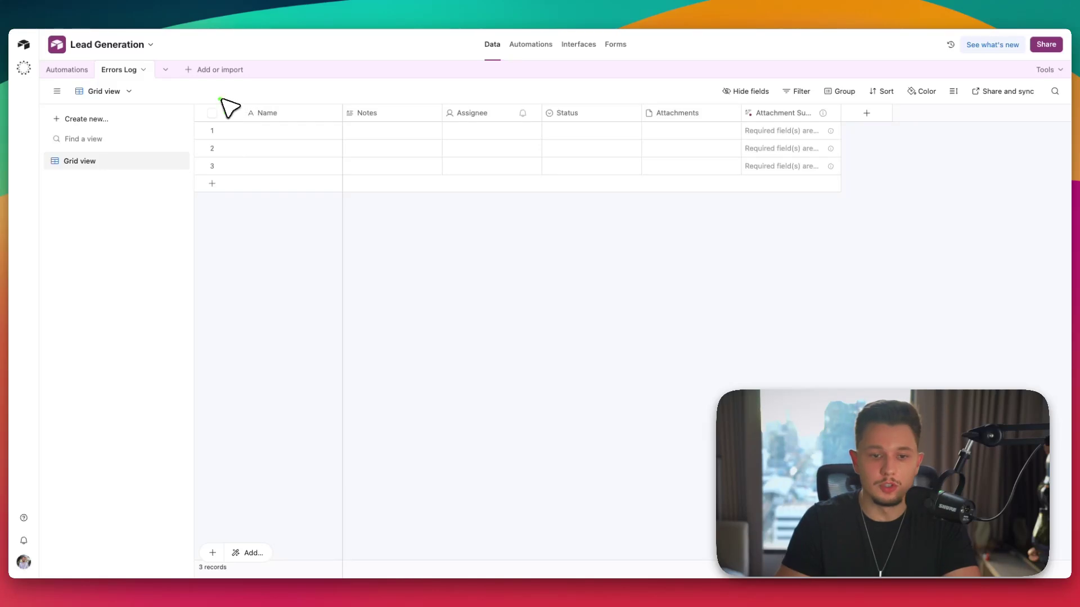
pyautogui.moveTo(222, 98)
pyautogui.mouseDown()
pyautogui.moveTo(210, 225)
pyautogui.moveTo(227, 99)
pyautogui.mouseUp()
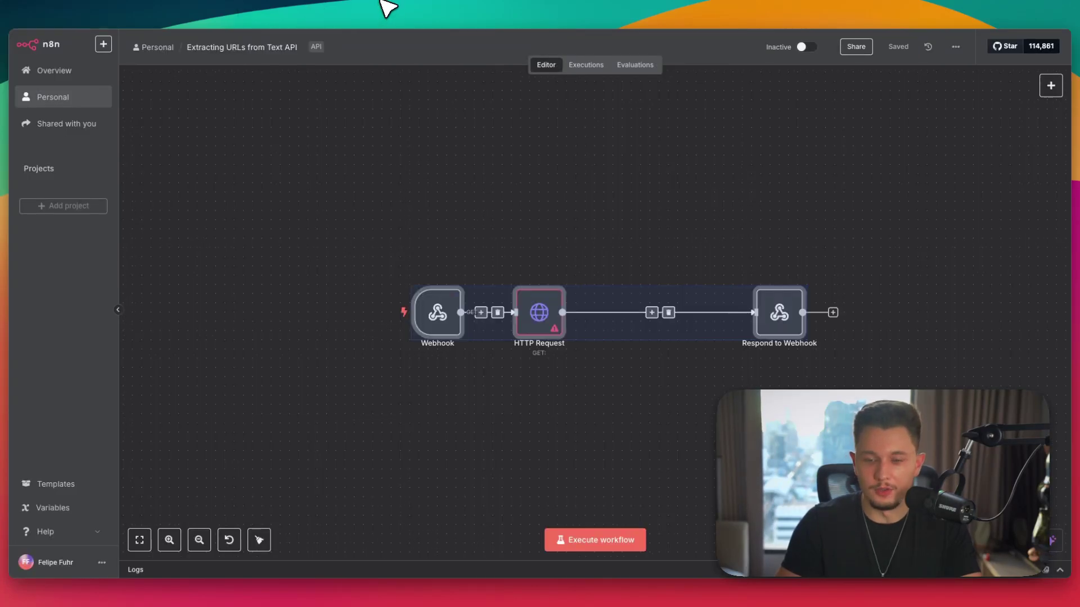
# - Clear the node selection in the Extracting URLs from Text API workflow and point out its HTTP Request node
pyautogui.click(374, 239)
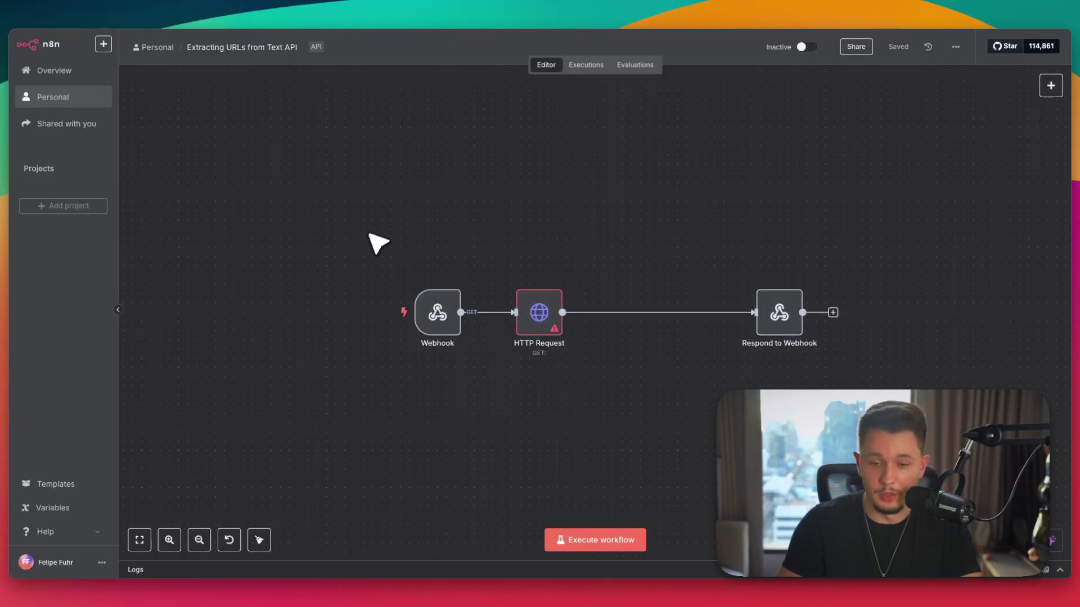
pyautogui.moveTo(532, 312); pyautogui.dragTo(622, 328)
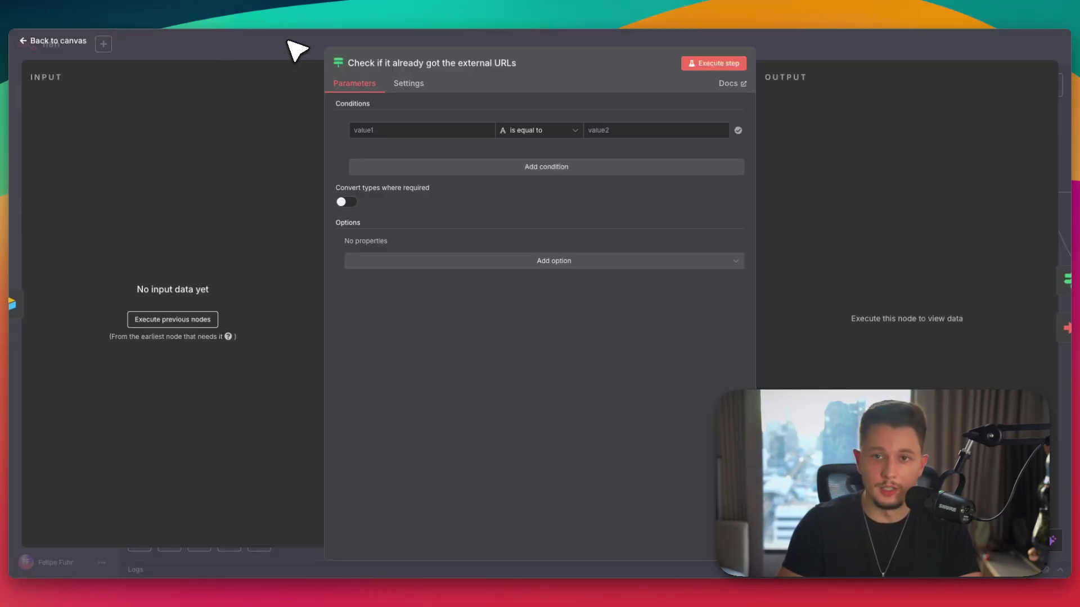
# - View the Errors Log table in Airtable and return to the Extracting URLs from Text API workflow in n8n
pyautogui.click(526, 8)
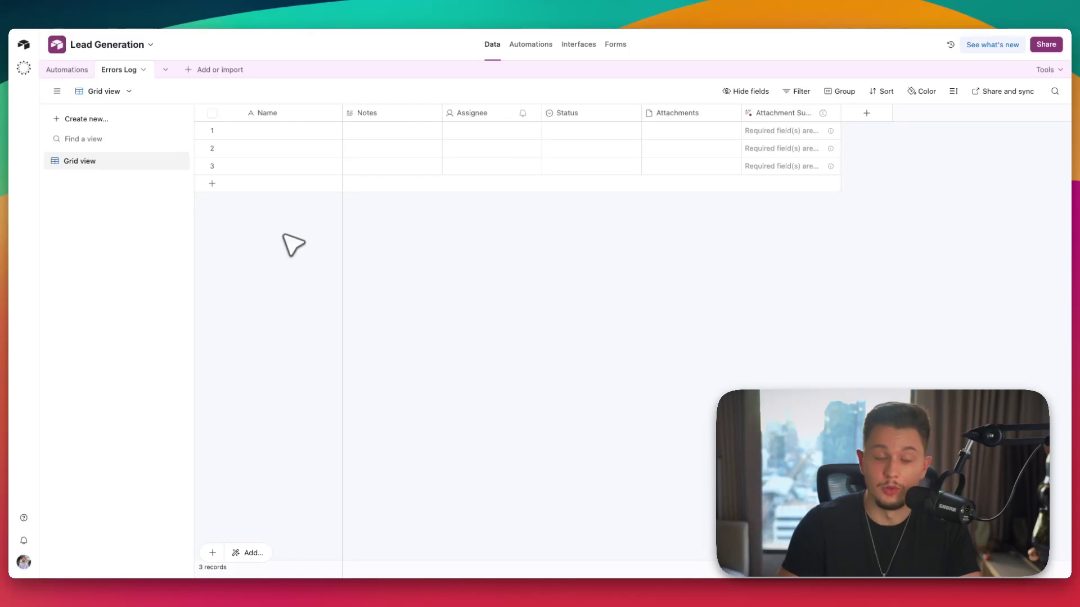
pyautogui.click(149, 7)
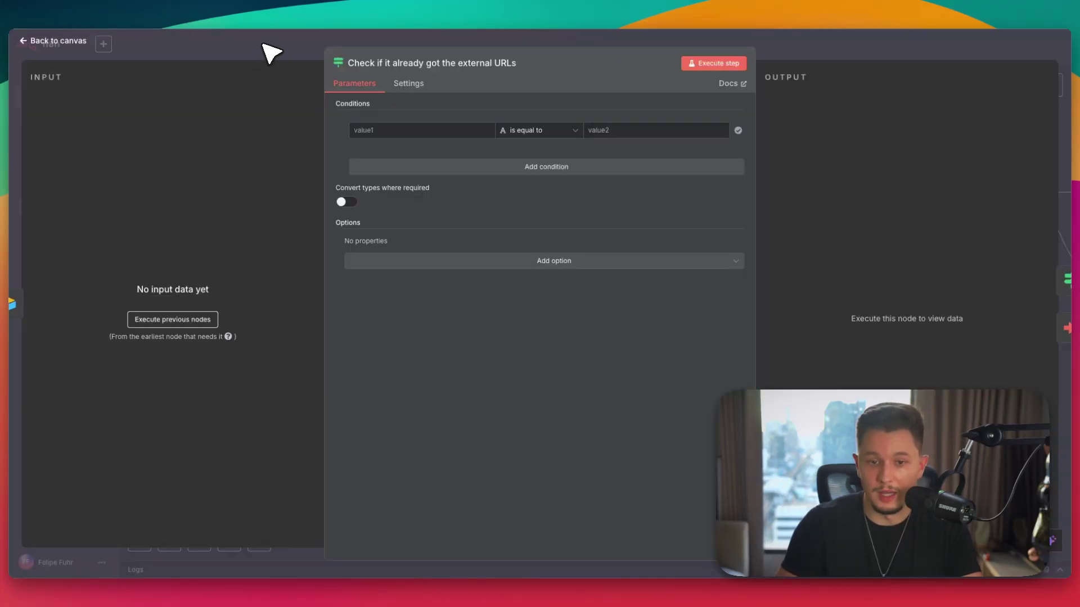
pyautogui.press('Escape')
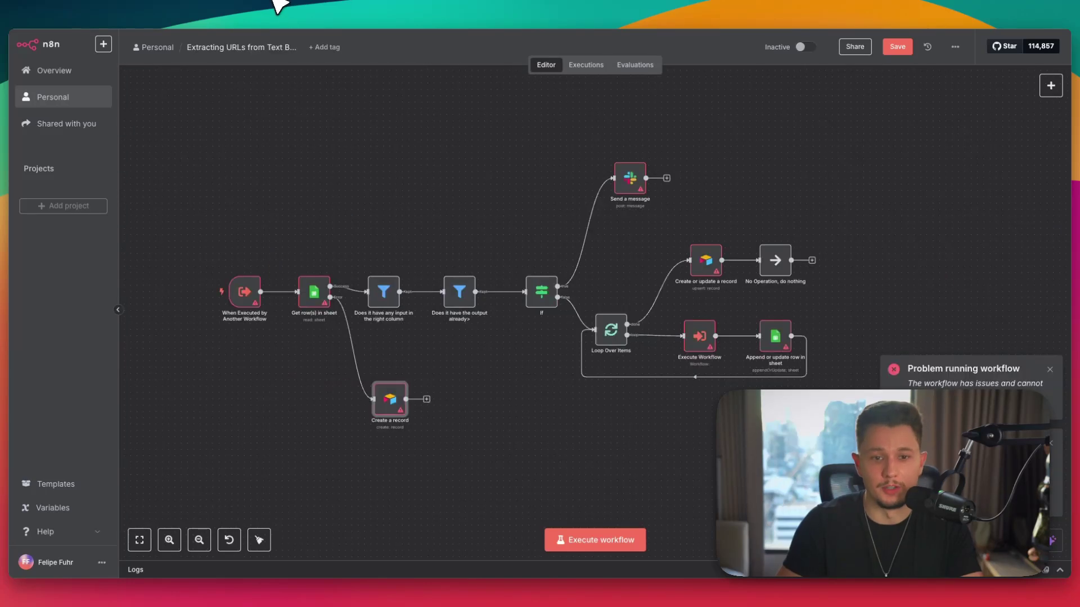
pyautogui.click(387, 7)
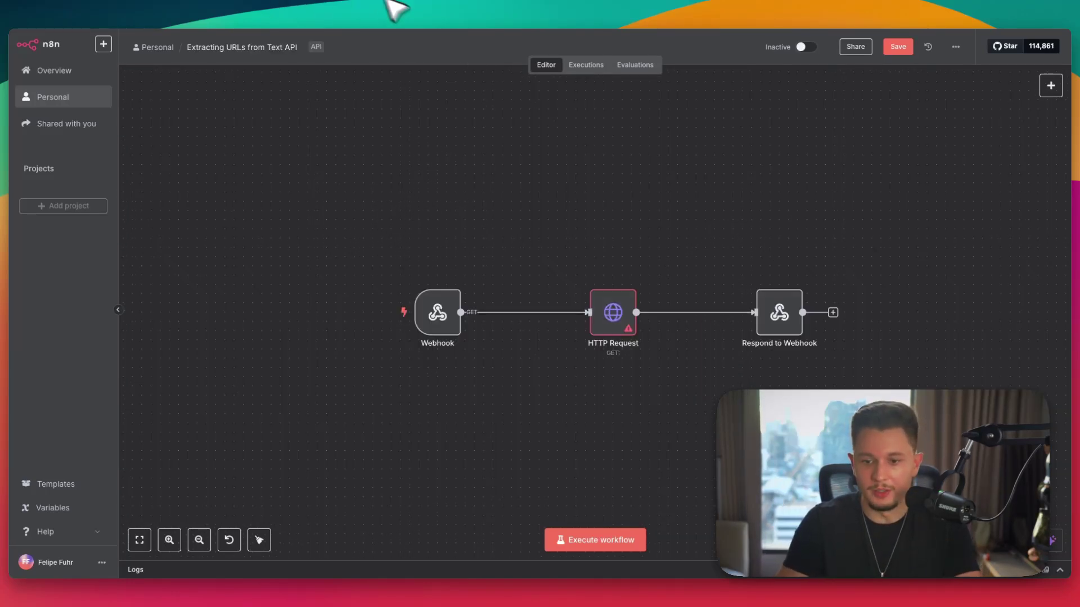
# - Move the HTTP Request node closer to the Webhook and set its On Error option to Continue (using error output)
pyautogui.moveTo(622, 313); pyautogui.dragTo(560, 313)
pyautogui.rightClick(563, 312)
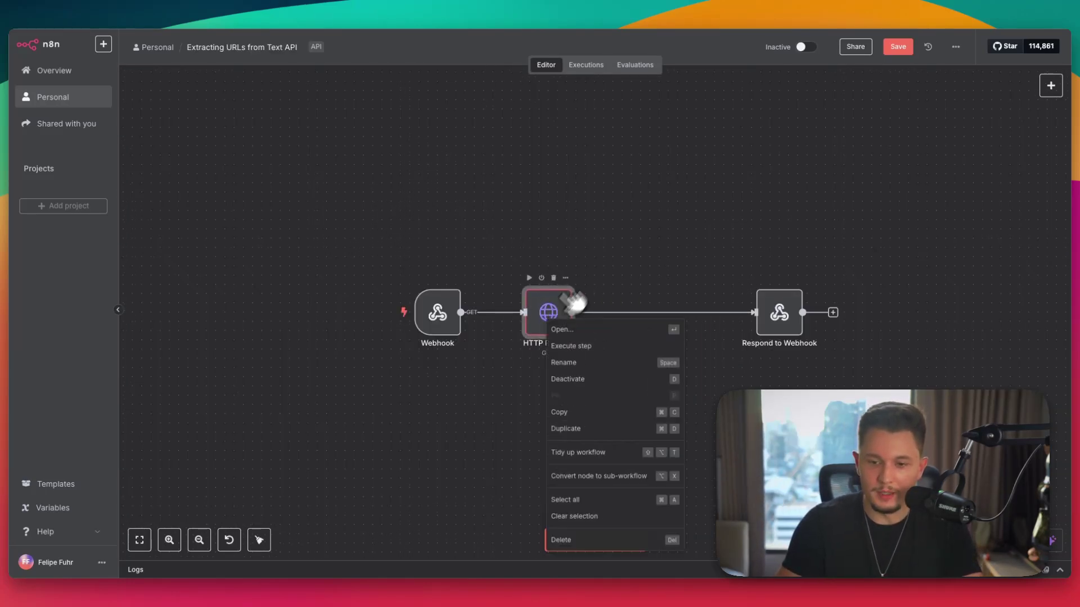
pyautogui.click(560, 321)
pyautogui.doubleClick(551, 311)
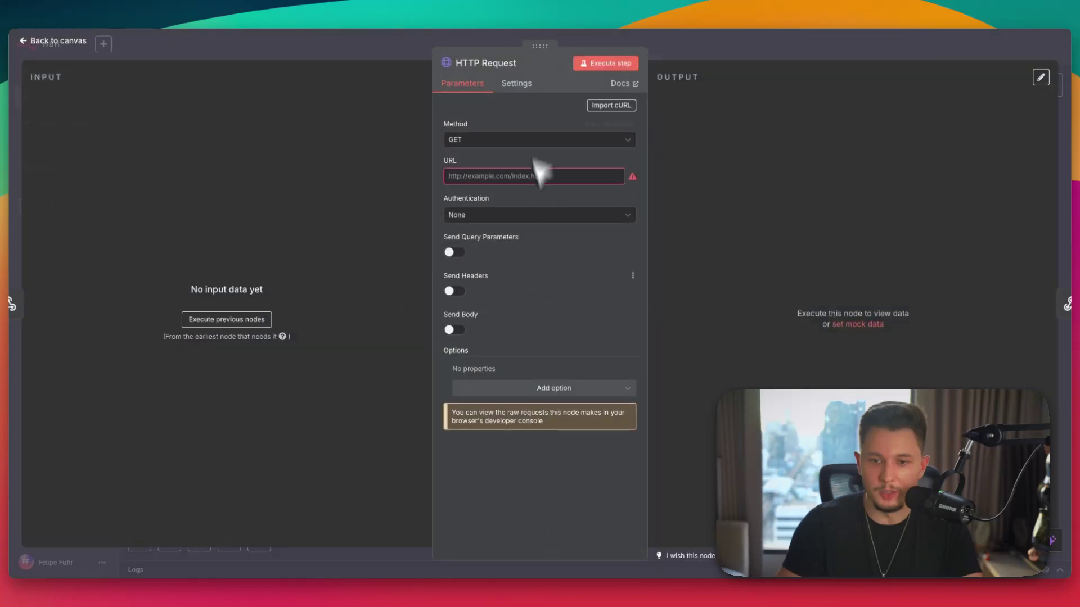
pyautogui.click(520, 83)
pyautogui.click(481, 274)
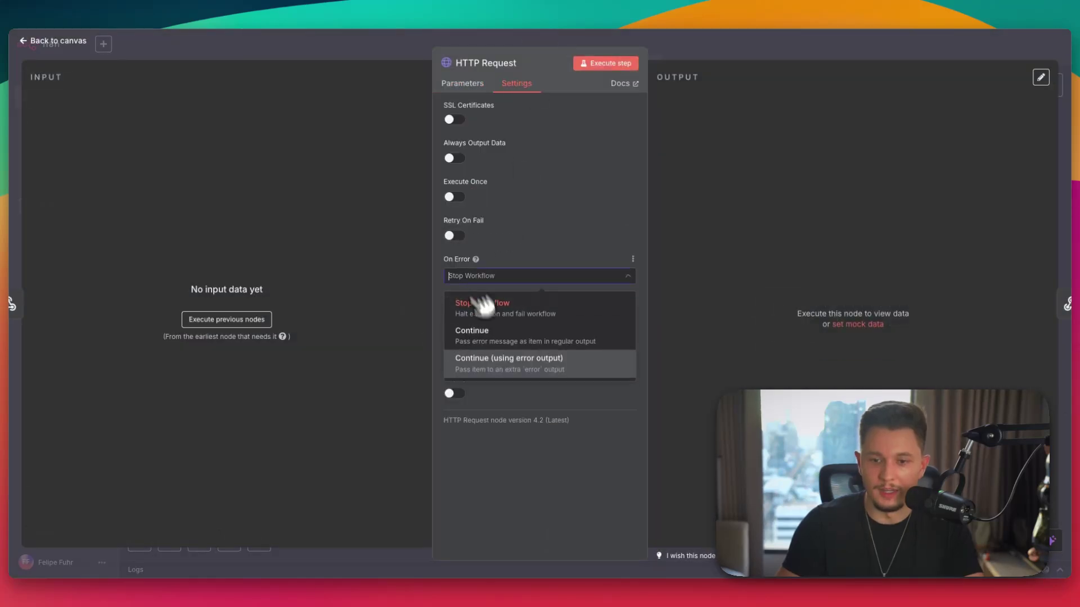
pyautogui.click(507, 365)
pyautogui.click(952, 65)
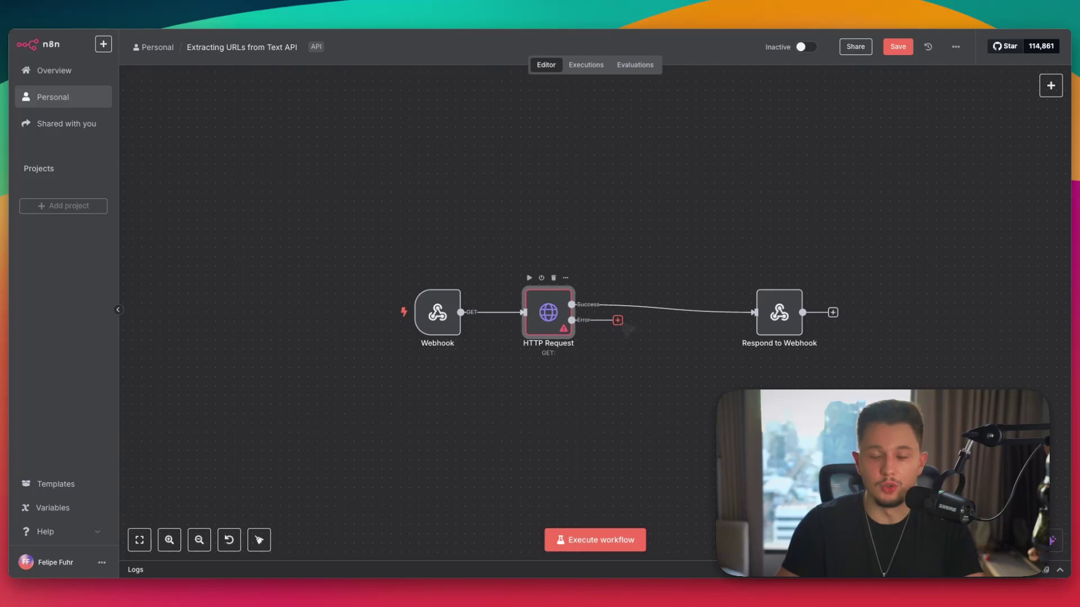
# - Add an If node to the HTTP Request's error output, with a condition whose first value begins "ran out of"
pyautogui.moveTo(554, 321); pyautogui.dragTo(641, 419)
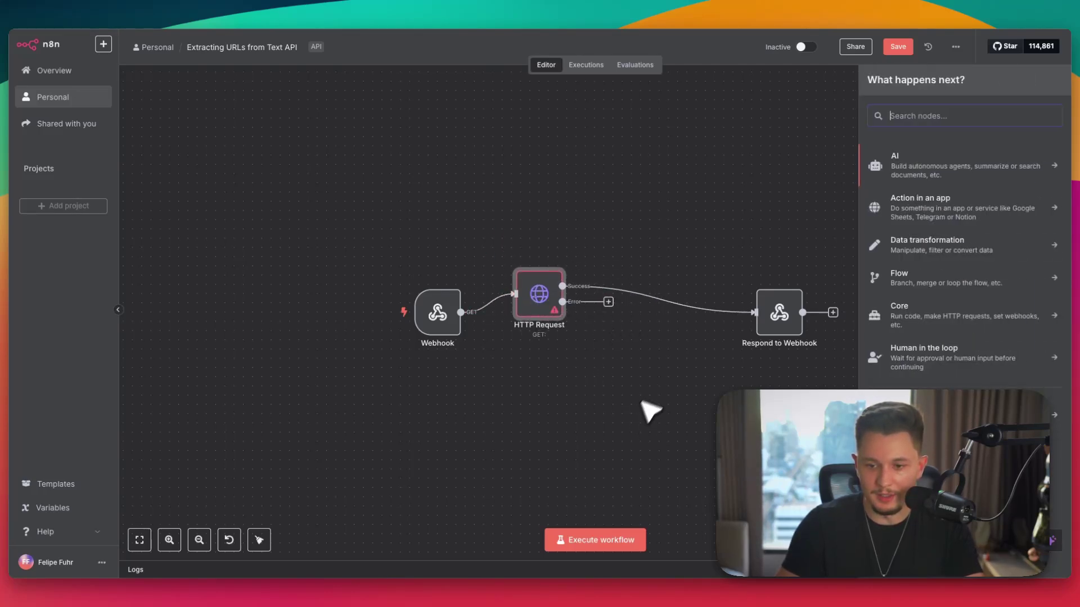
pyautogui.write('if')
pyautogui.click(958, 162)
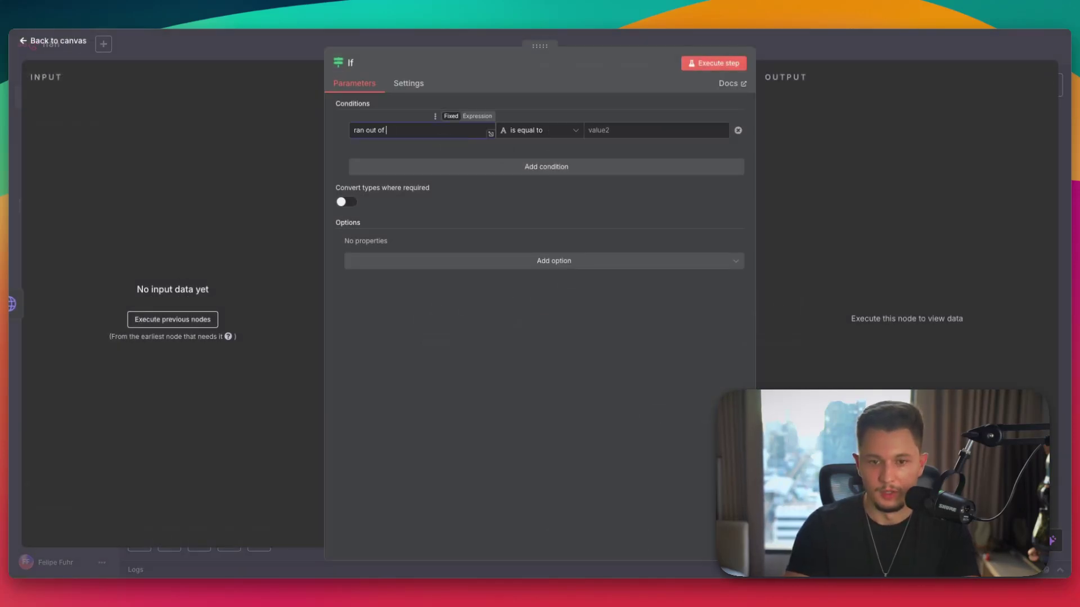
pyautogui.click(269, 53)
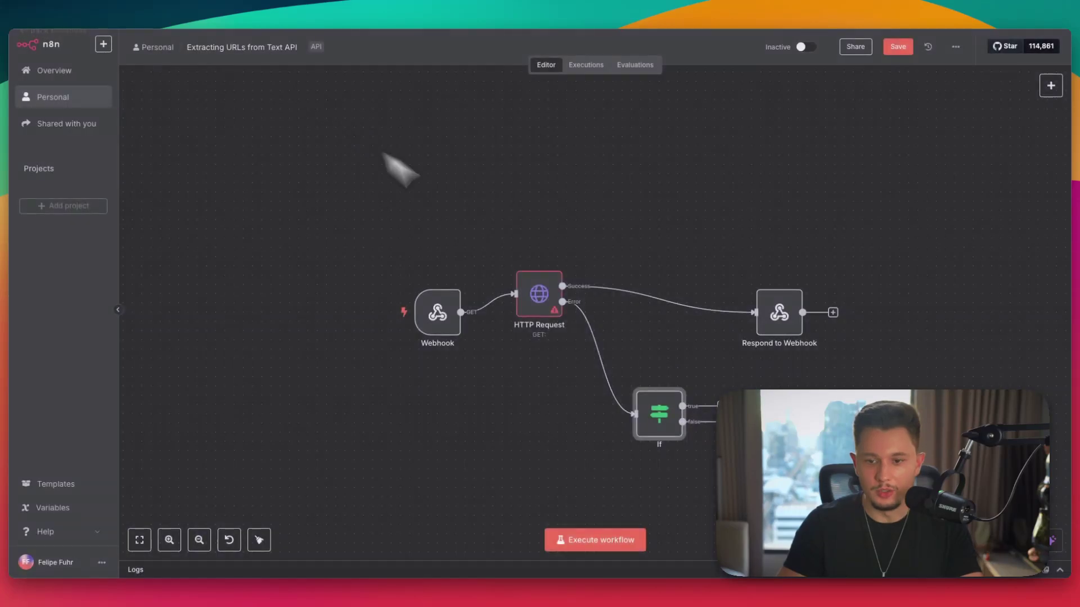
# - Add a second HTTP Request node to the true output of the If node, leaving its parameters at their defaults
pyautogui.click(722, 406)
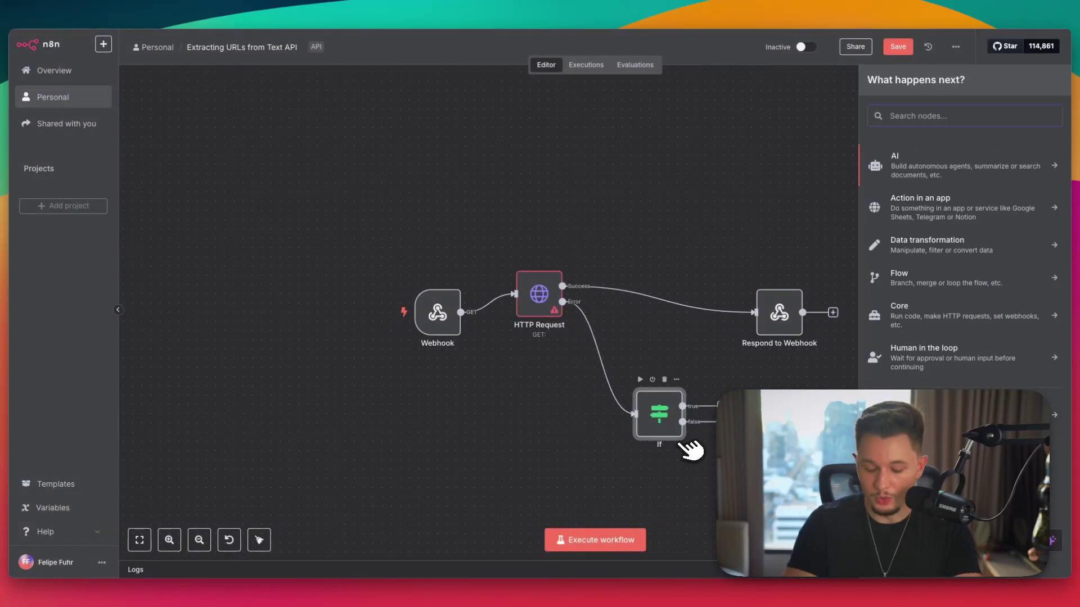
pyautogui.write('https')
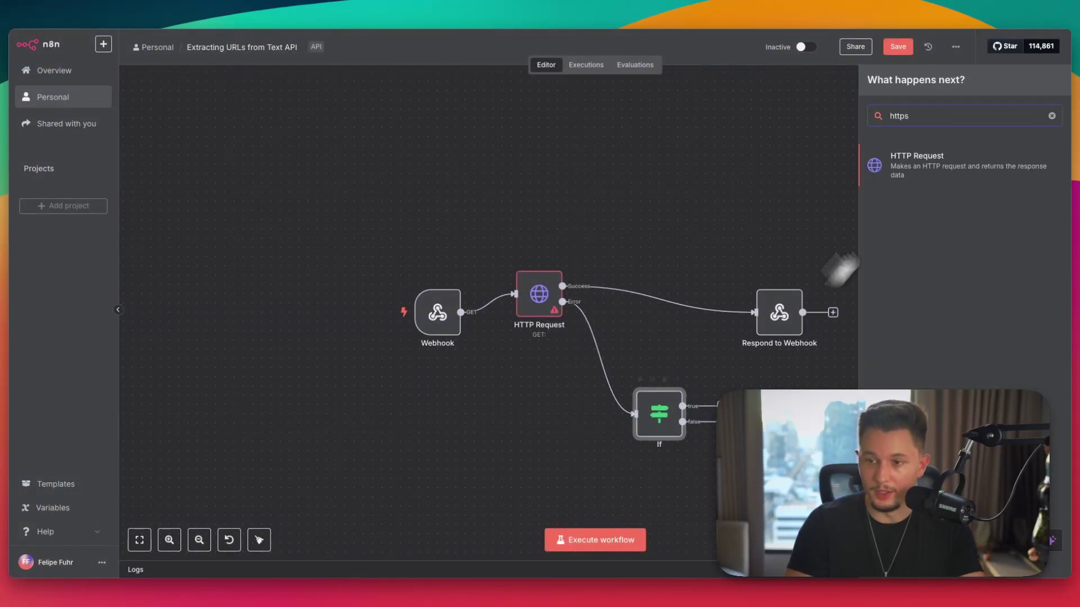
pyautogui.click(925, 163)
pyautogui.press('Escape')
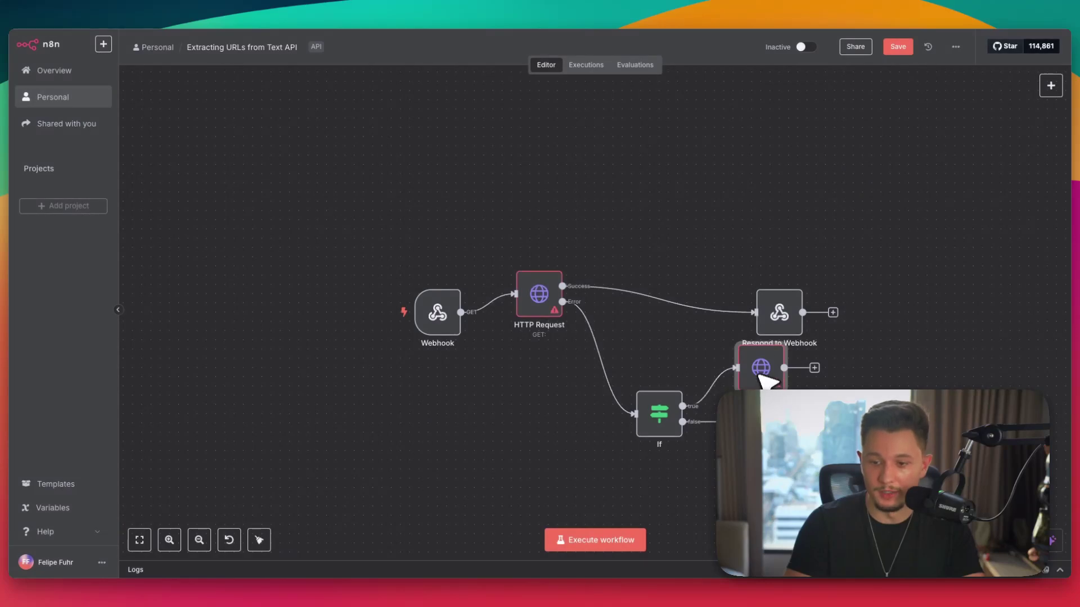
# - Add a Slack Create a channel node after the new HTTP Request on the If node's true branch
pyautogui.click(815, 414)
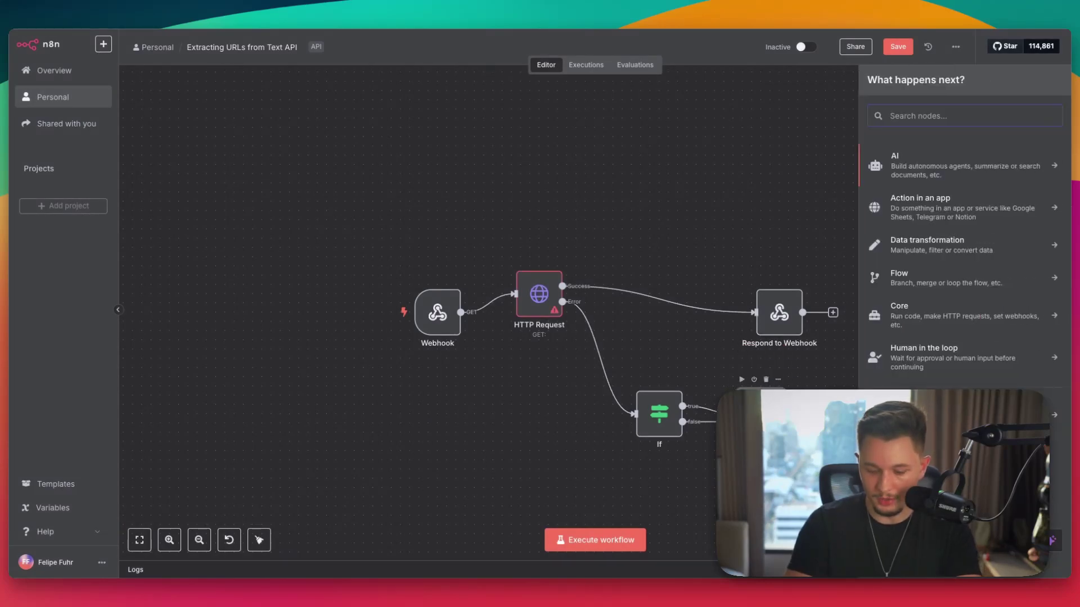
pyautogui.write('slack')
pyautogui.click(980, 161)
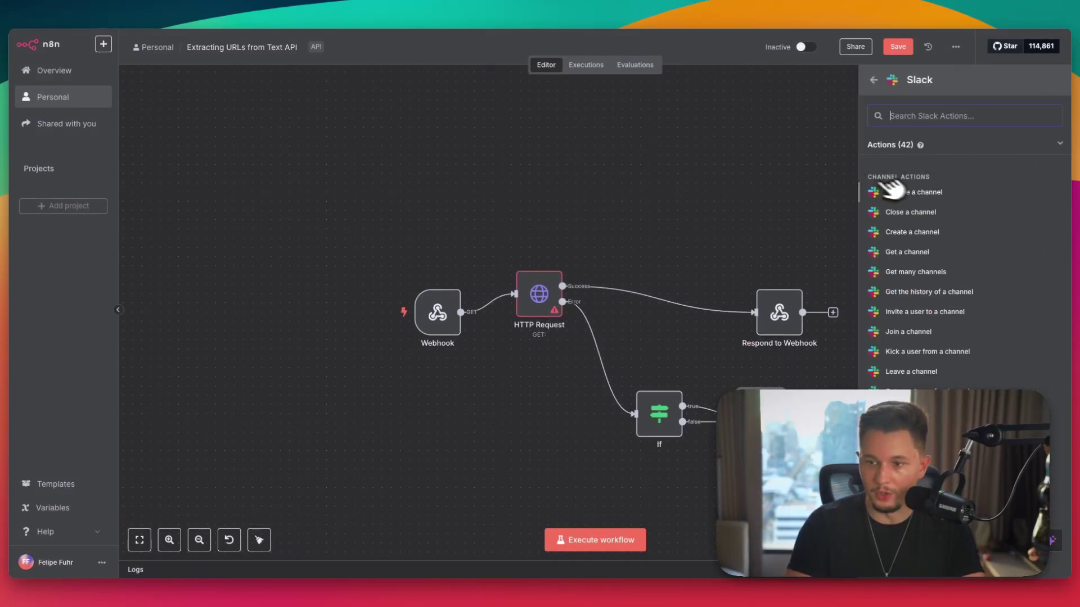
pyautogui.click(949, 231)
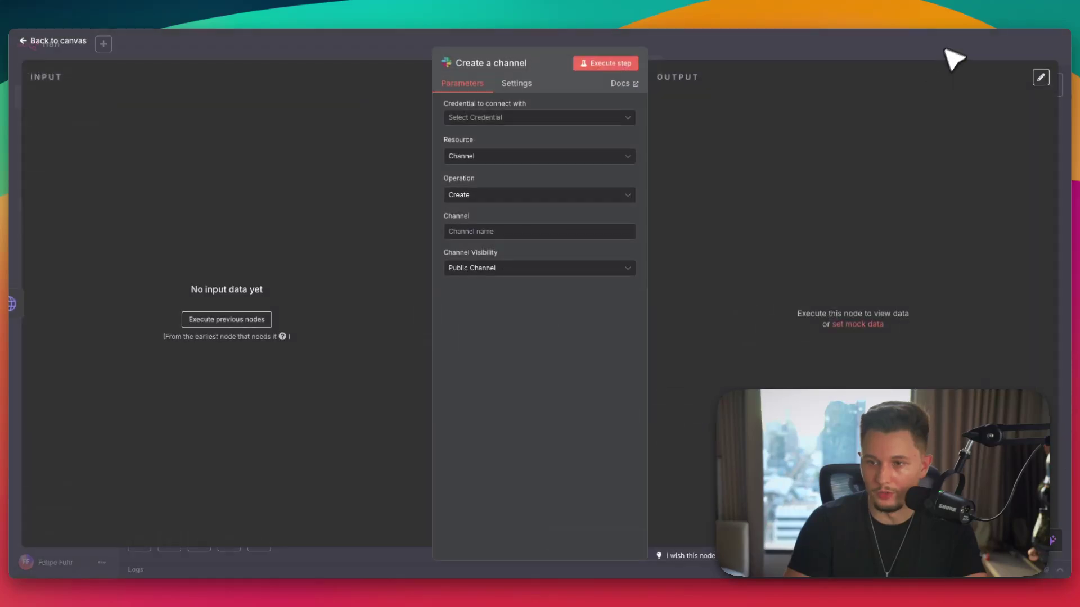
pyautogui.press('Escape')
# - Add a Wait node of 10 seconds to the If node's false output and loop it back to the first HTTP Request
pyautogui.click(710, 422)
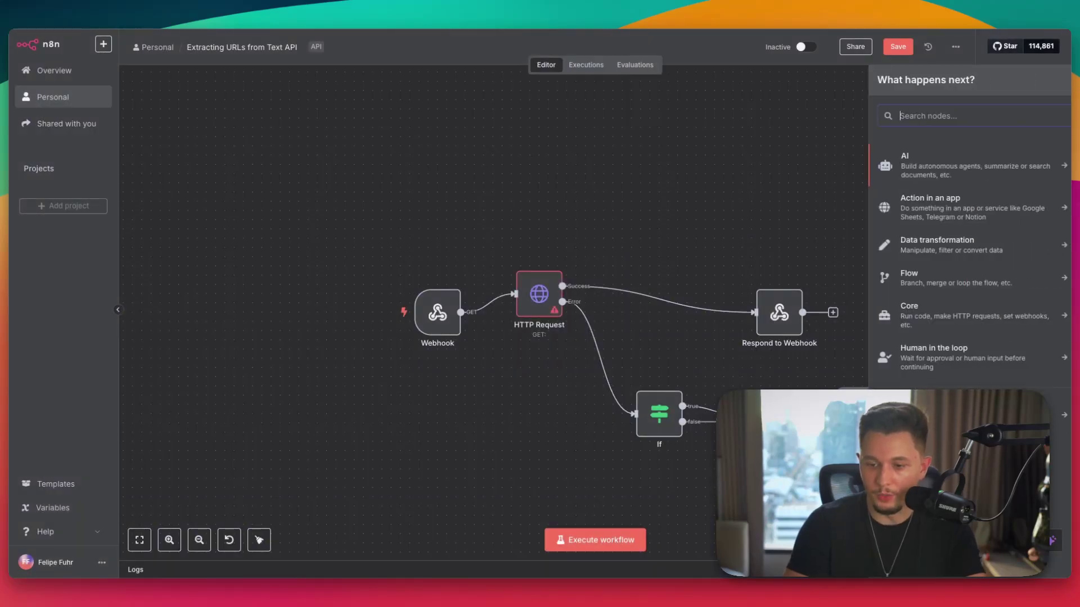
pyautogui.write('wait')
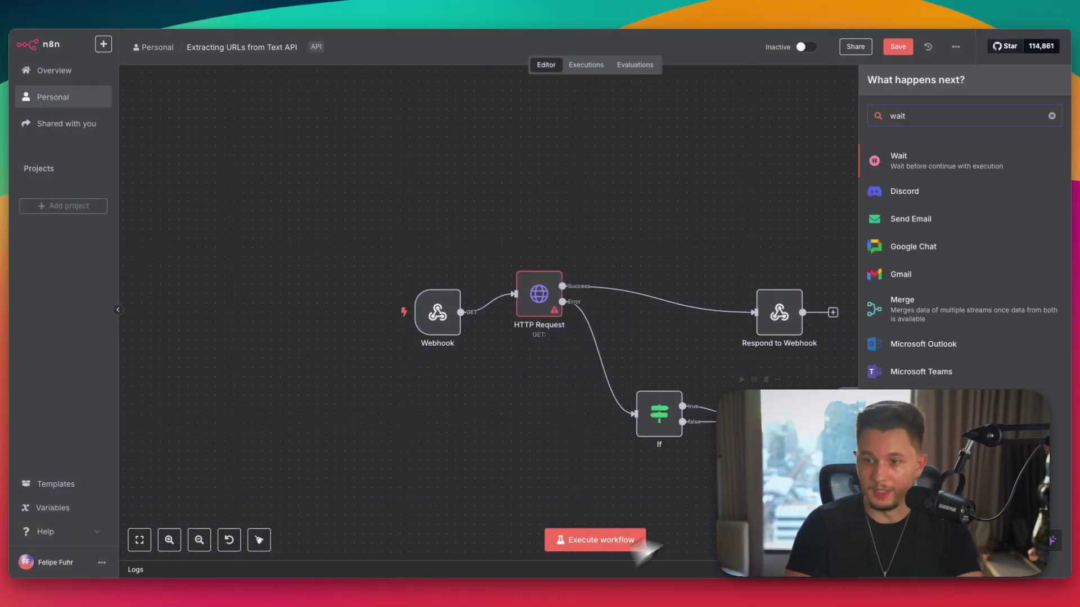
pyautogui.click(958, 163)
pyautogui.tripleClick(458, 158)
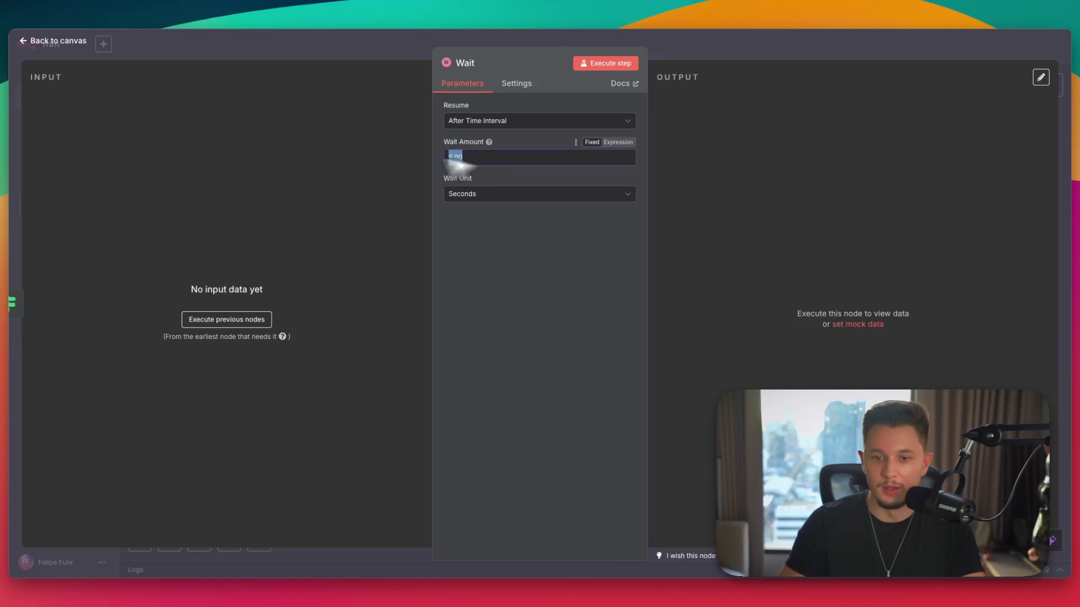
pyautogui.write('10')
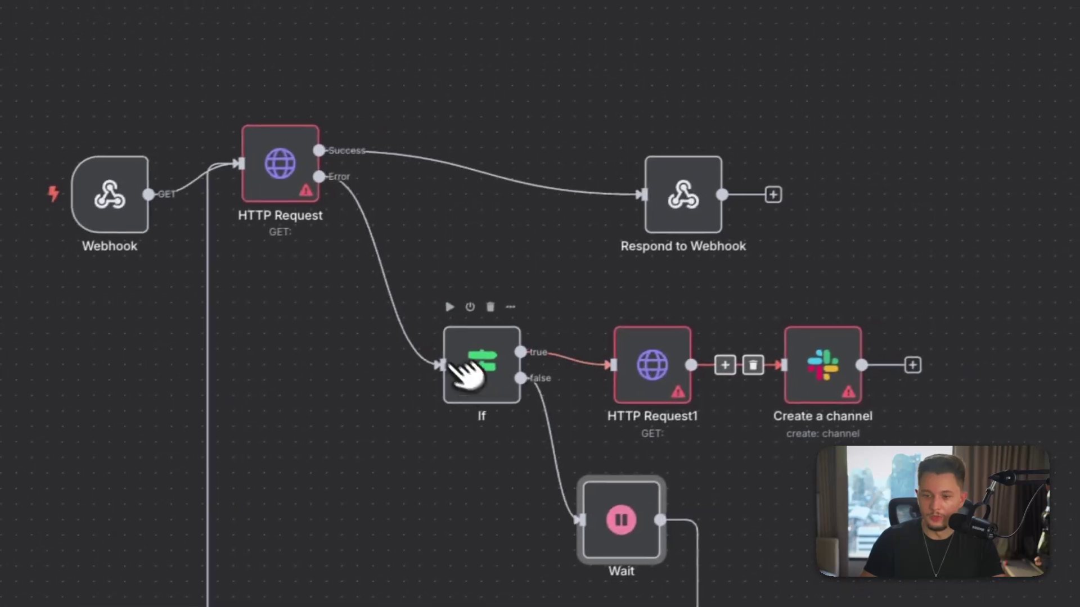
# - Move the If, HTTP Request1 and Create a channel nodes up and closer to the first HTTP Request node
pyautogui.moveTo(548, 336); pyautogui.dragTo(518, 290)
pyautogui.moveTo(735, 318); pyautogui.dragTo(705, 256)
pyautogui.moveTo(804, 366); pyautogui.dragTo(744, 303)
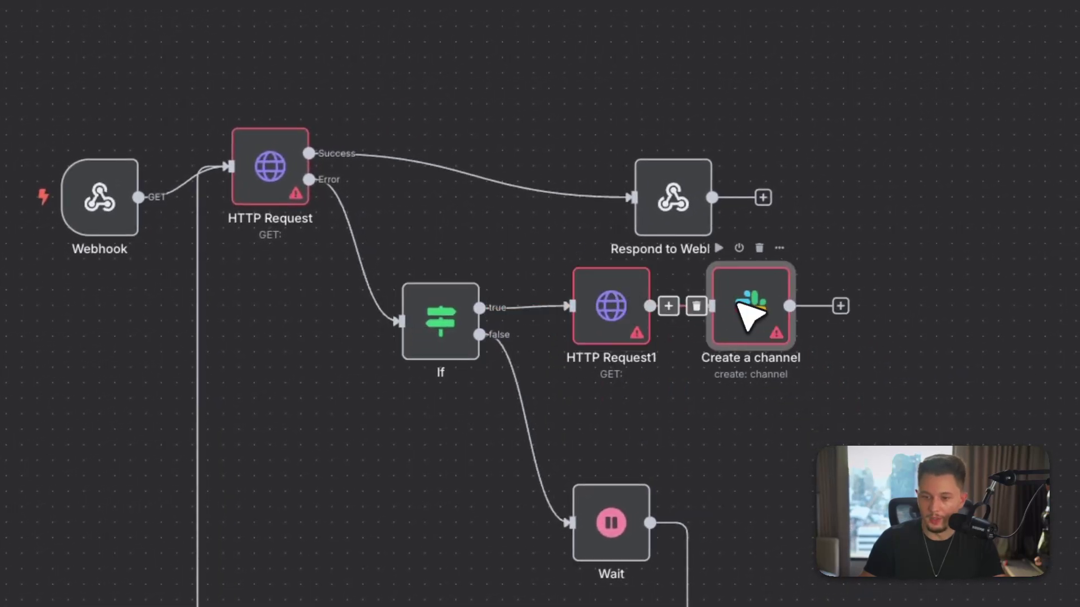